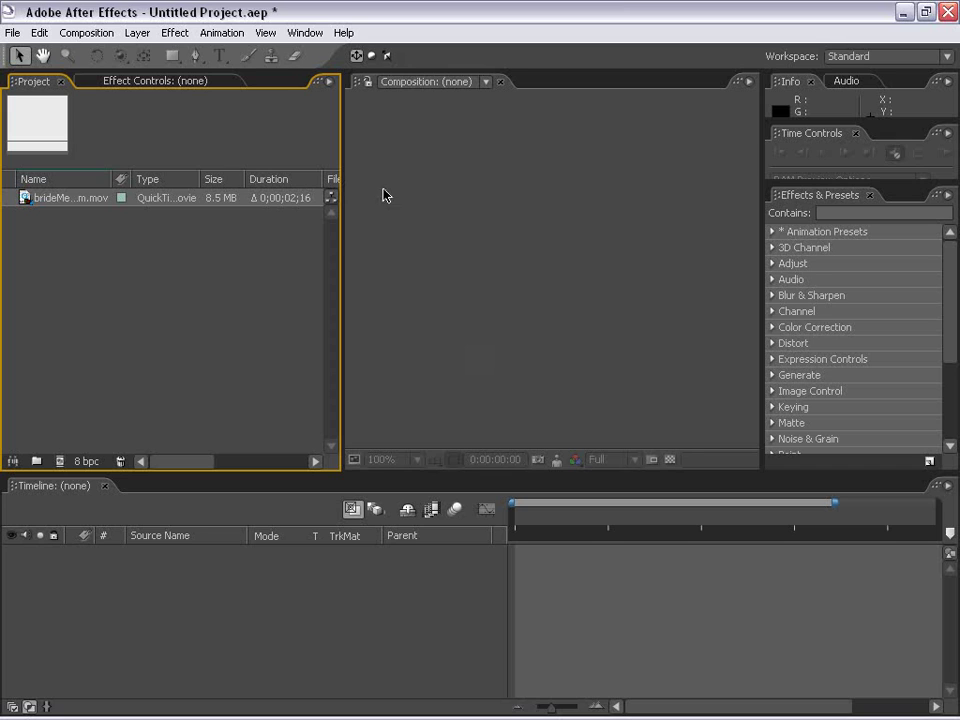
# Step: Create a composition from the brideMedium.mov footage and select its layer
pyautogui.moveTo(336, 240); pyautogui.dragTo(306, 240)
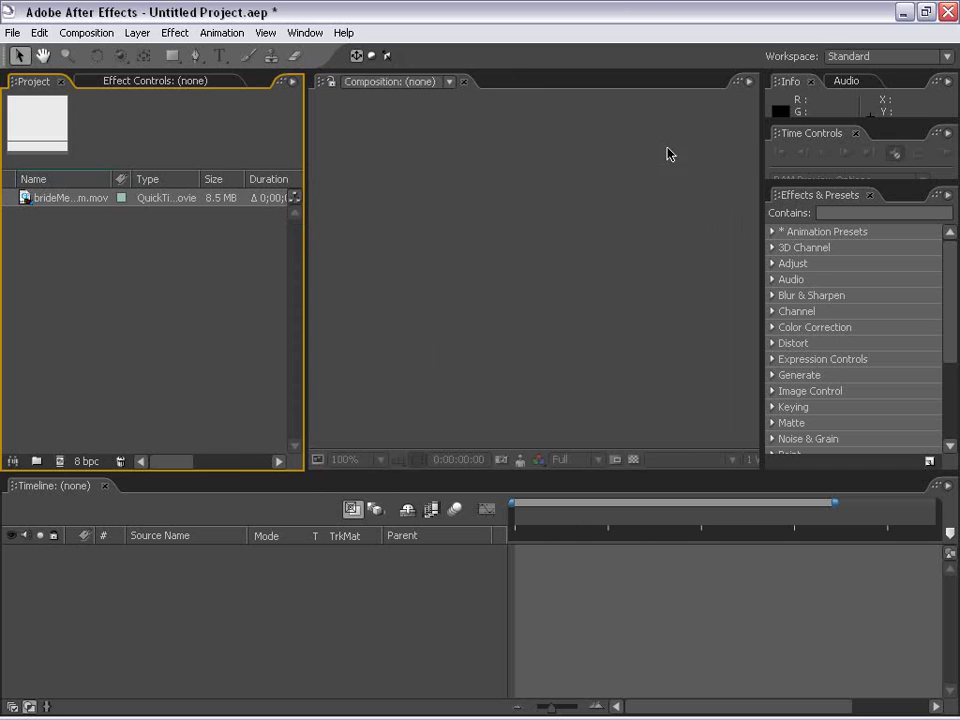
pyautogui.click(30, 200)
pyautogui.moveTo(26, 204); pyautogui.dragTo(464, 296)
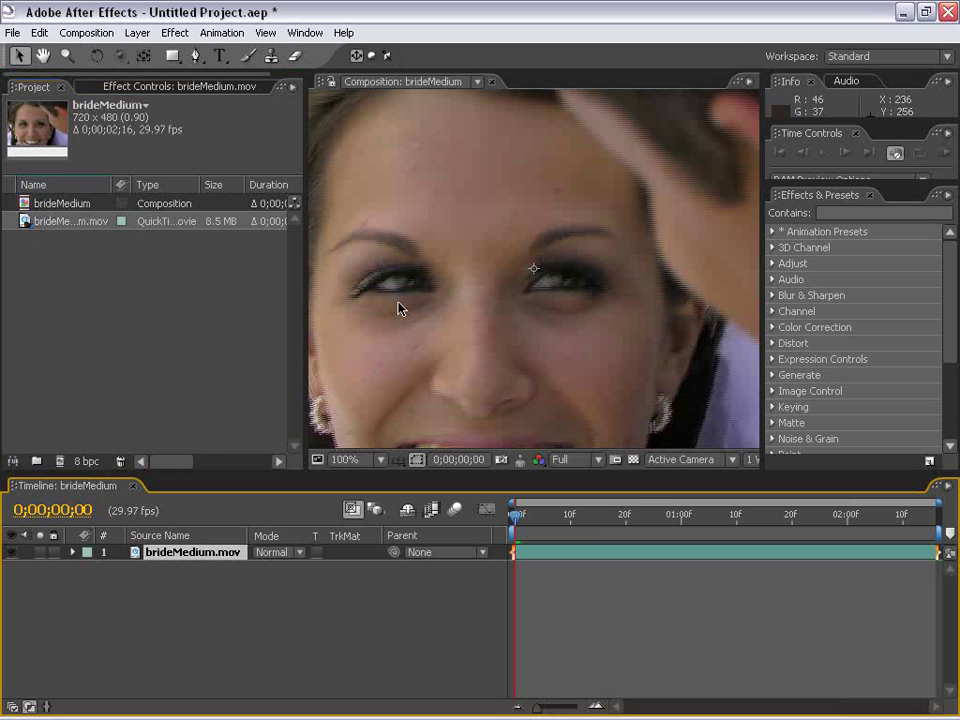
pyautogui.press(',')
pyautogui.click(505, 410)
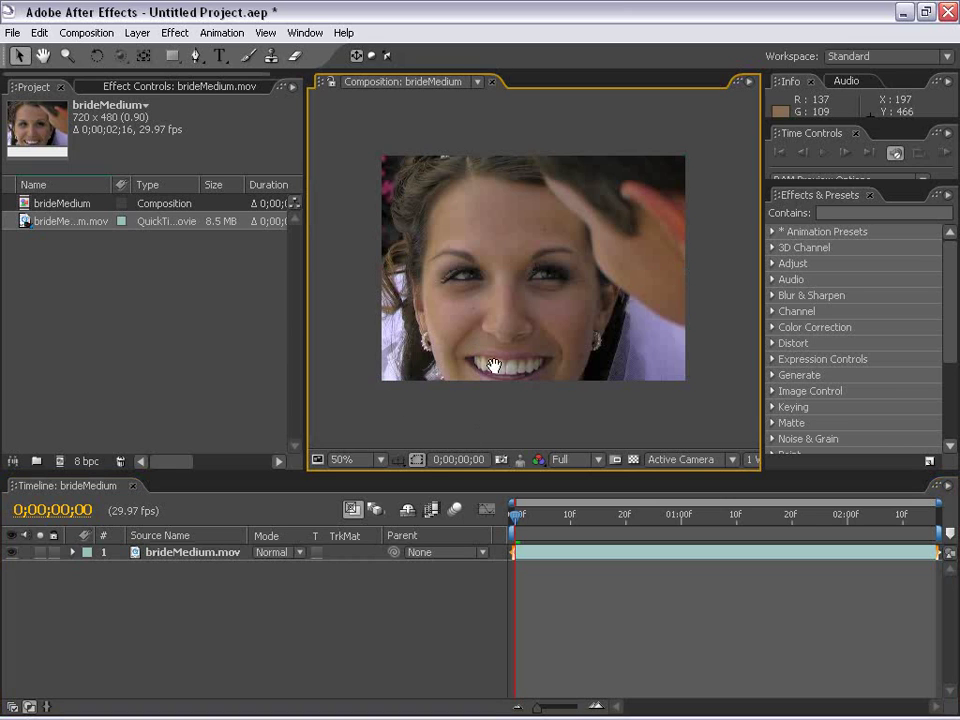
pyautogui.moveTo(489, 364); pyautogui.dragTo(481, 391)
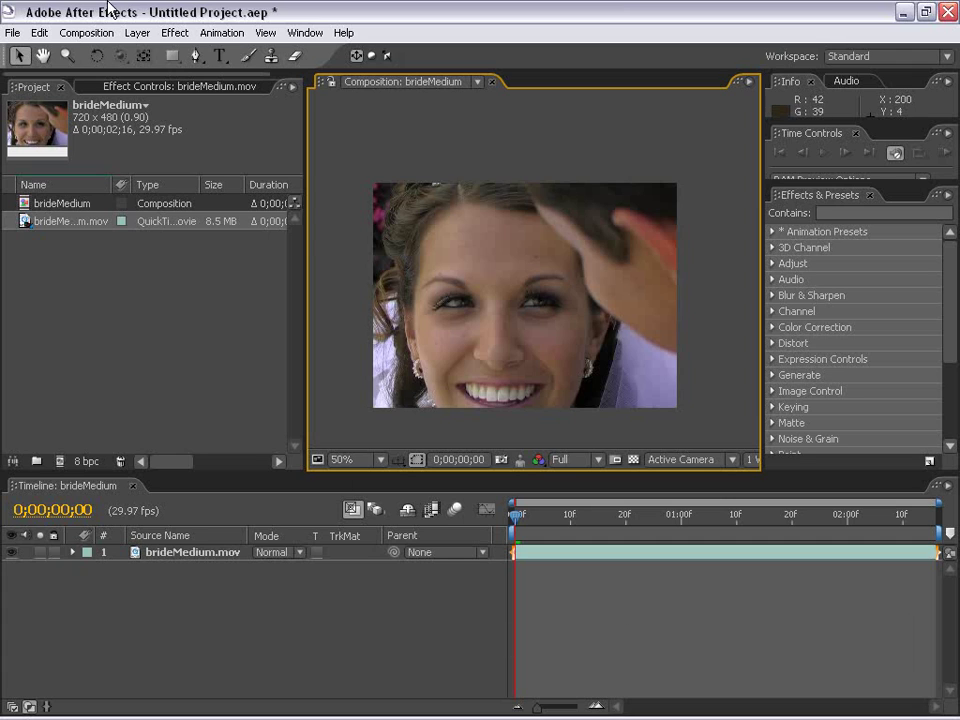
pyautogui.click(492, 247)
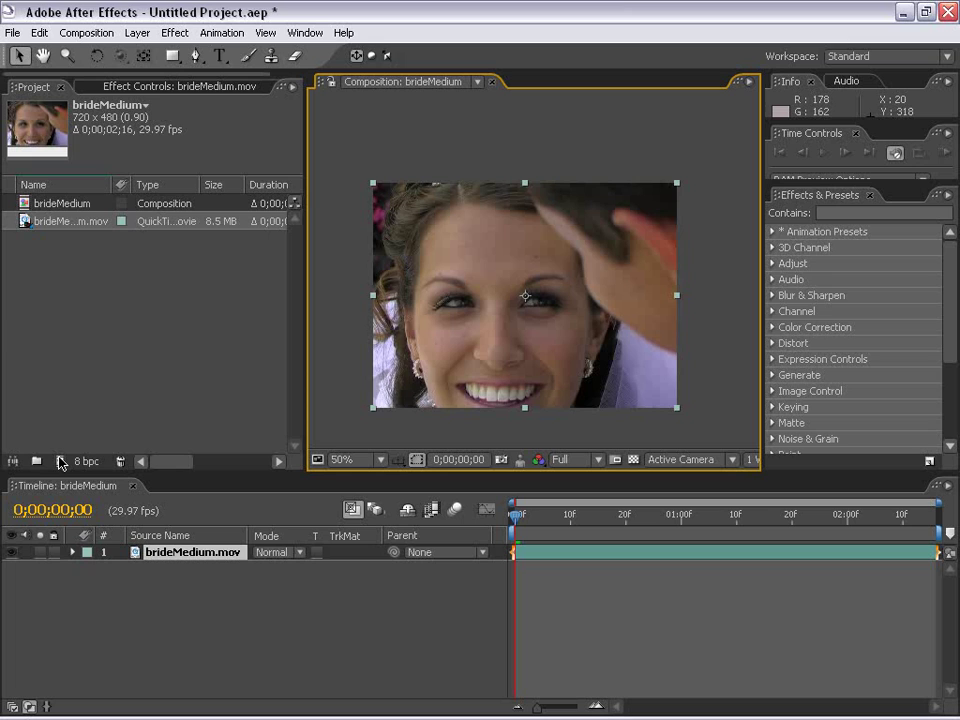
pyautogui.moveTo(51, 216)
pyautogui.mouseDown()
pyautogui.moveTo(60, 462)
pyautogui.moveTo(73, 452)
pyautogui.moveTo(60, 232)
pyautogui.mouseUp()
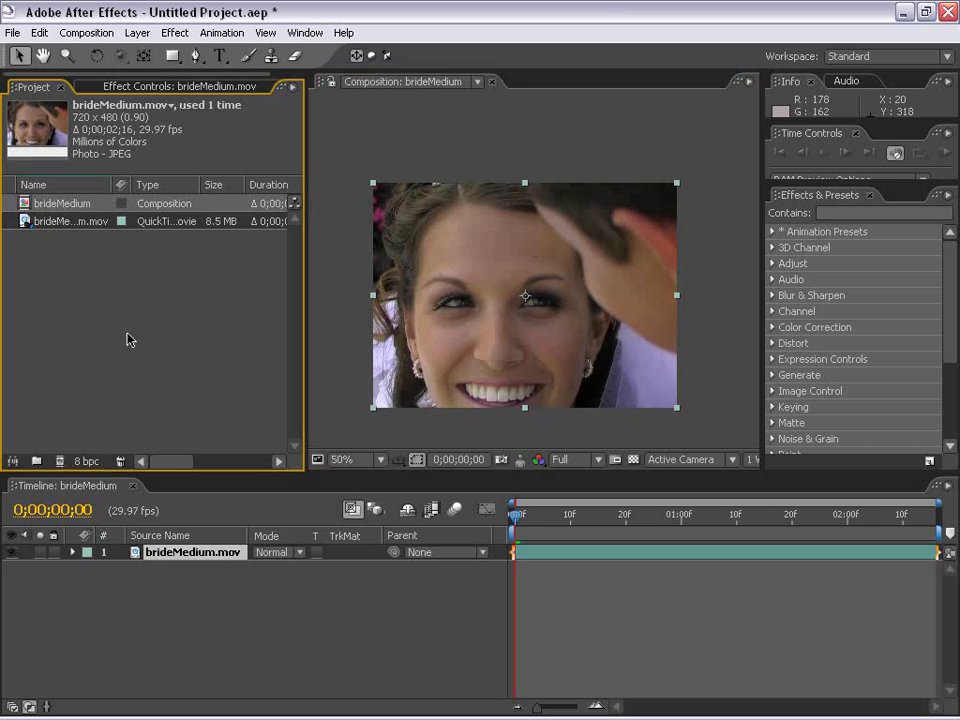
pyautogui.click(129, 336)
pyautogui.click(376, 144)
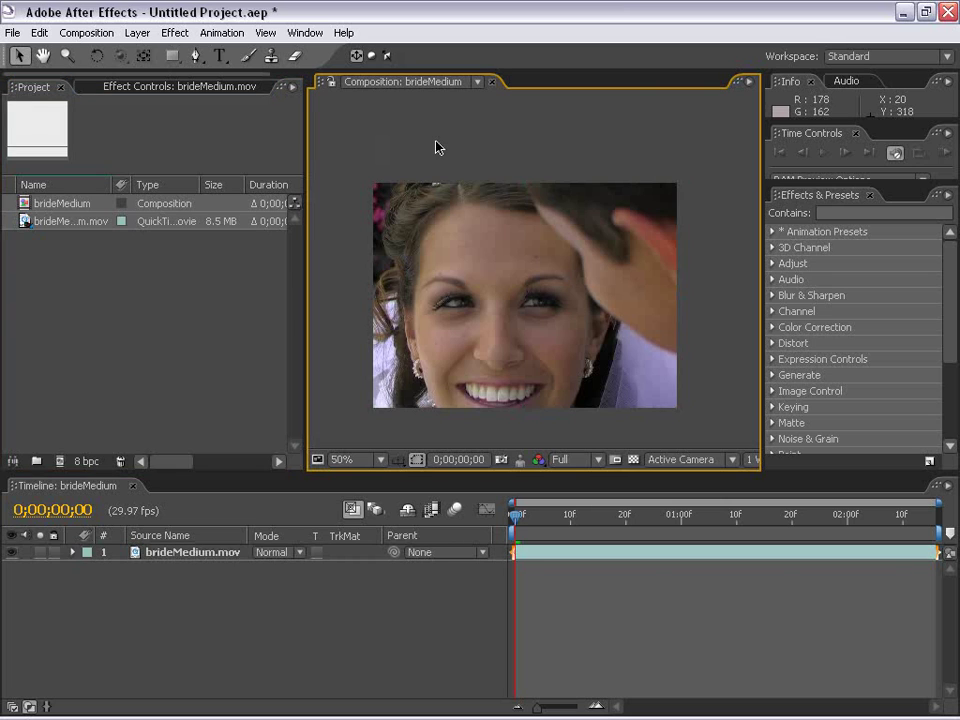
pyautogui.click(452, 249)
pyautogui.click(196, 56)
pyautogui.moveTo(469, 203); pyautogui.dragTo(490, 194)
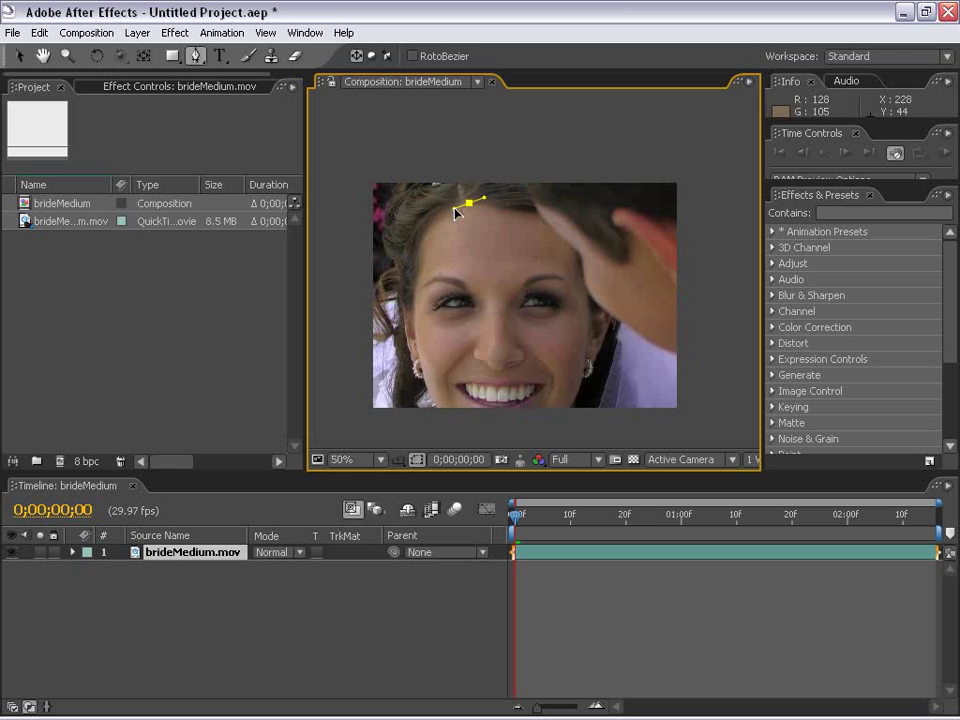
pyautogui.moveTo(403, 304); pyautogui.dragTo(418, 332)
pyautogui.moveTo(427, 447); pyautogui.dragTo(450, 459)
pyautogui.moveTo(568, 407); pyautogui.dragTo(604, 377)
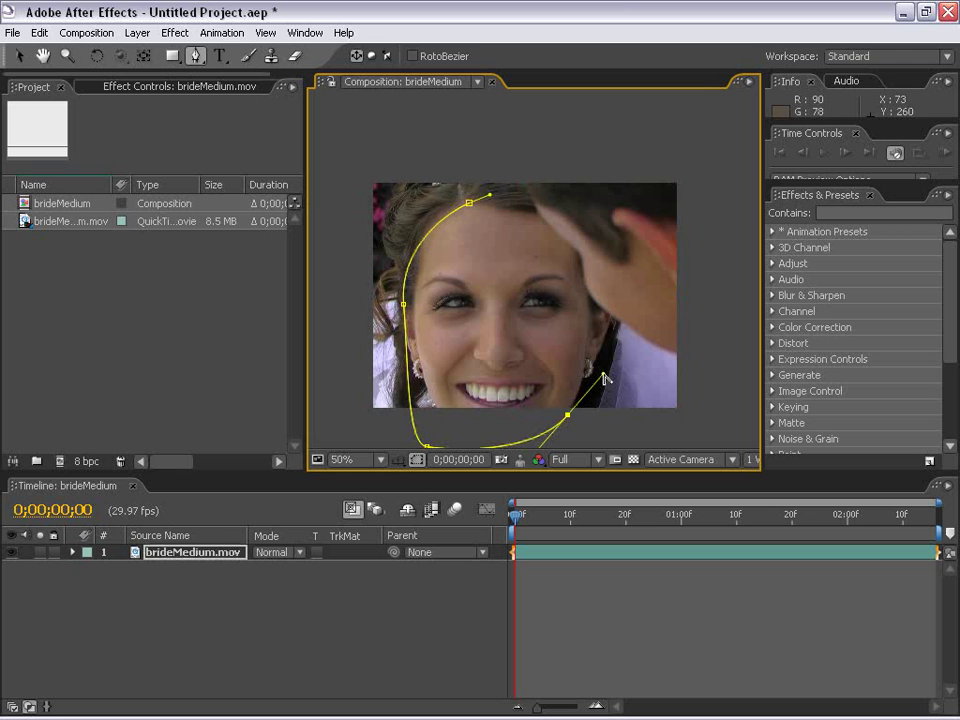
pyautogui.hotkey('ctrl', 'z')
pyautogui.hotkey('ctrl', 'z')
pyautogui.hotkey('ctrl', 'z')
pyautogui.hotkey('ctrl', 'z')
pyautogui.press('v')
# Step: Duplicate the brideMedium.mov layer in the timeline
pyautogui.click(540, 566)
pyautogui.click(542, 557)
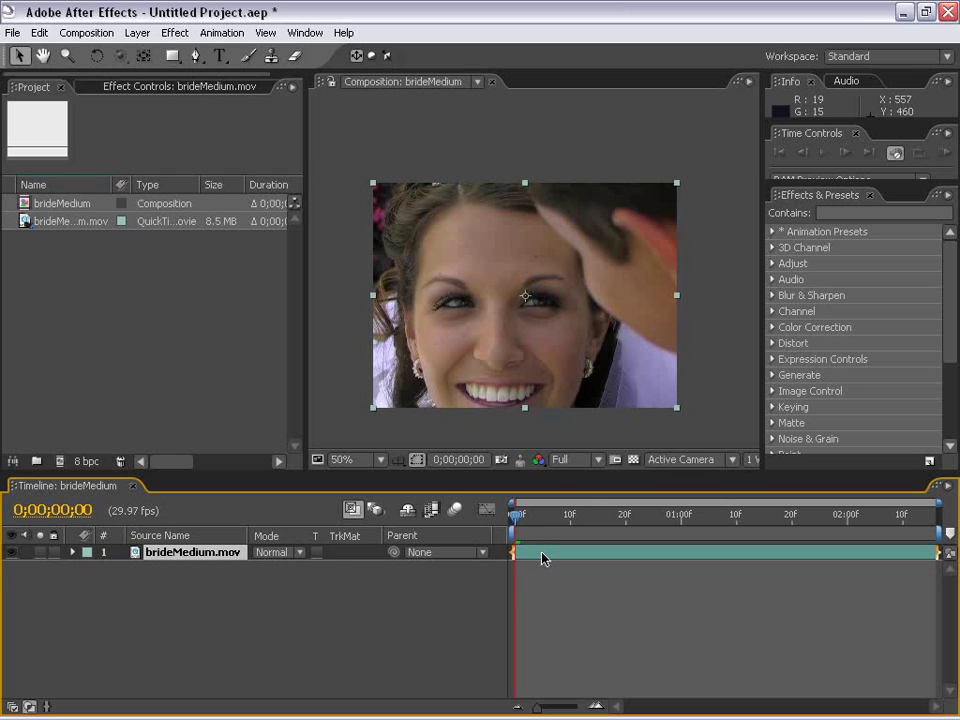
pyautogui.hotkey('ctrl', 'd')
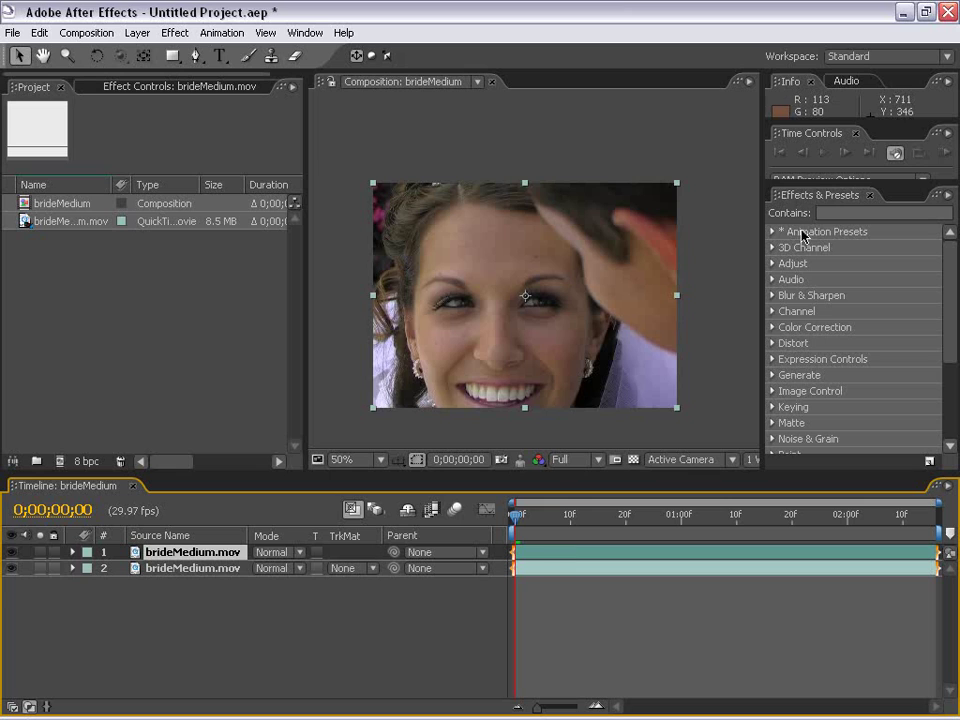
# Step: Search the effects for "thr" and apply CC Threshold RGB to the upper brideMedium.mov layer
pyautogui.click(846, 213)
pyautogui.write('thr')
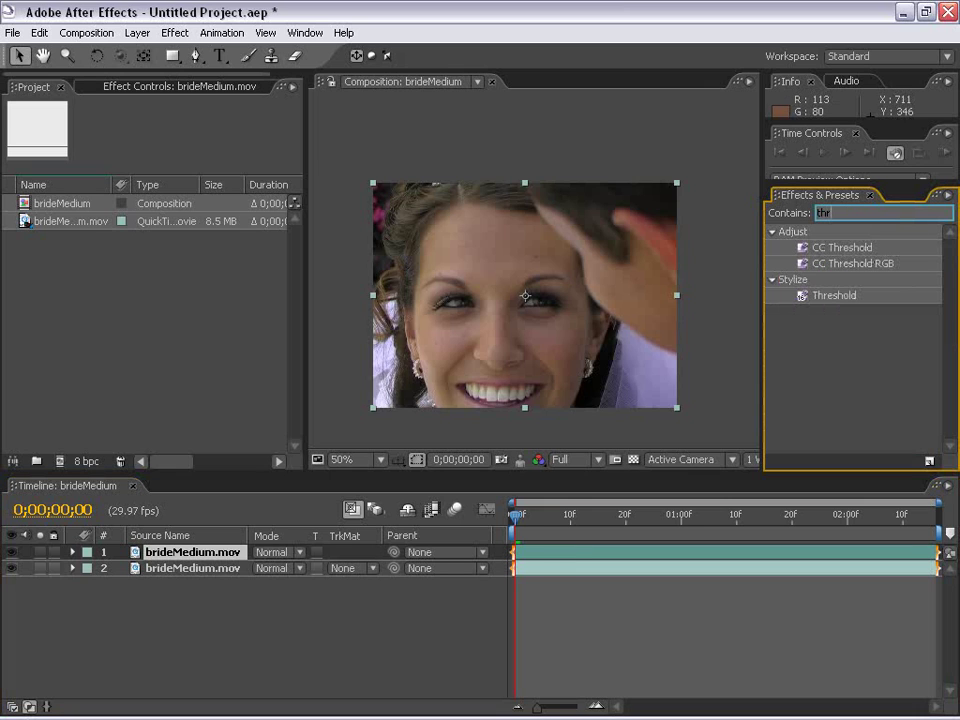
pyautogui.write('e')
pyautogui.press('BackSpace')
pyautogui.click(828, 266)
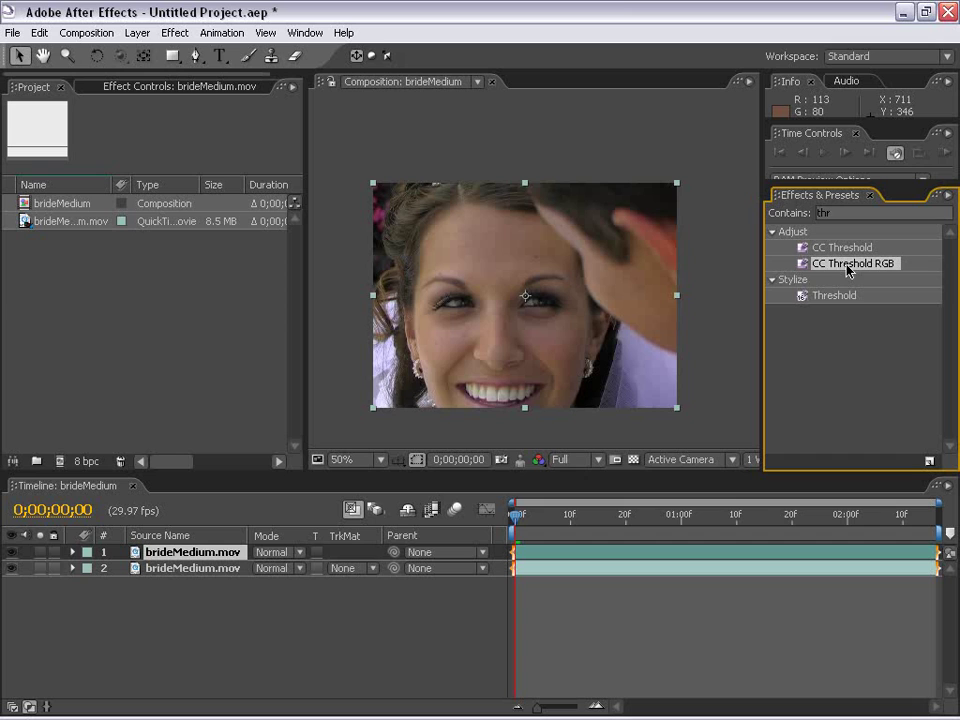
pyautogui.moveTo(848, 266); pyautogui.dragTo(187, 556)
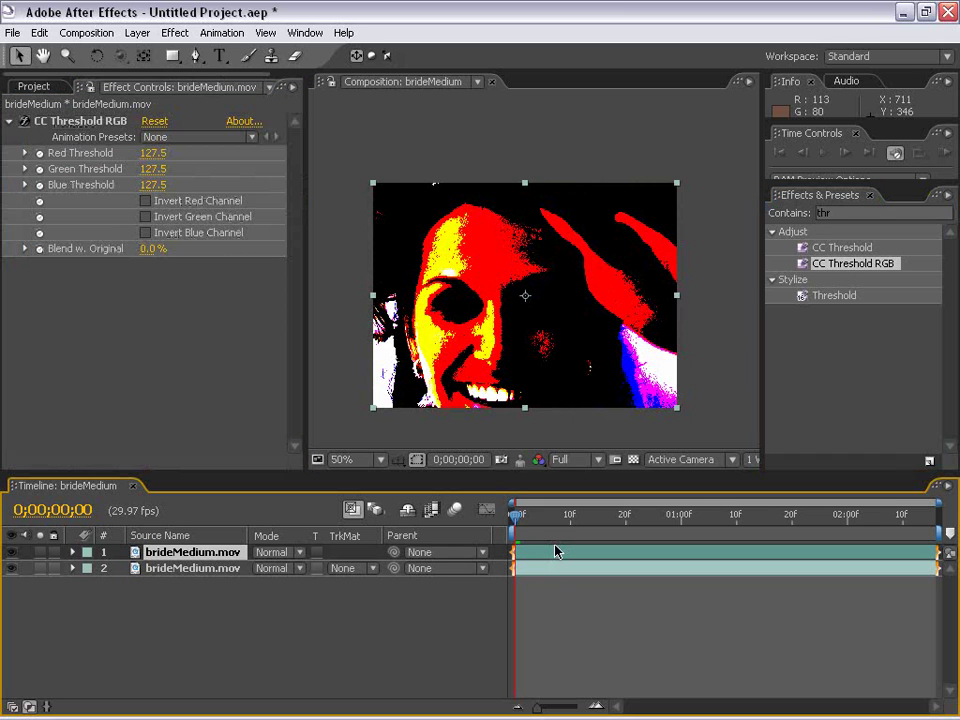
pyautogui.click(456, 285)
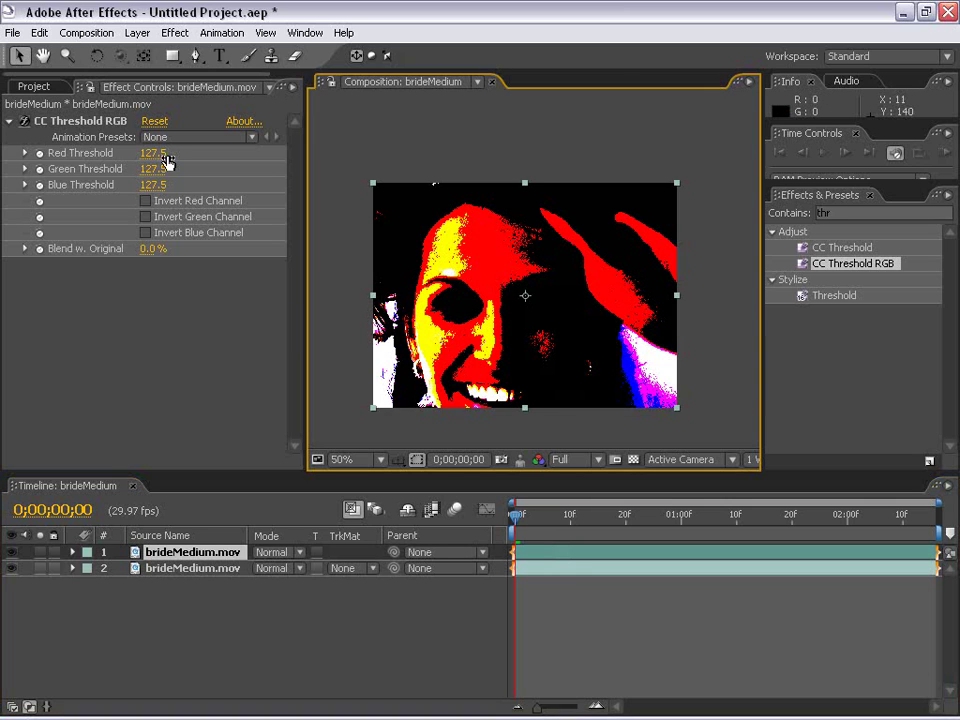
# Step: In CC Threshold RGB, set Green and Blue Threshold to 255 and Red Threshold to about 104.5
pyautogui.moveTo(142, 172); pyautogui.dragTo(230, 185)
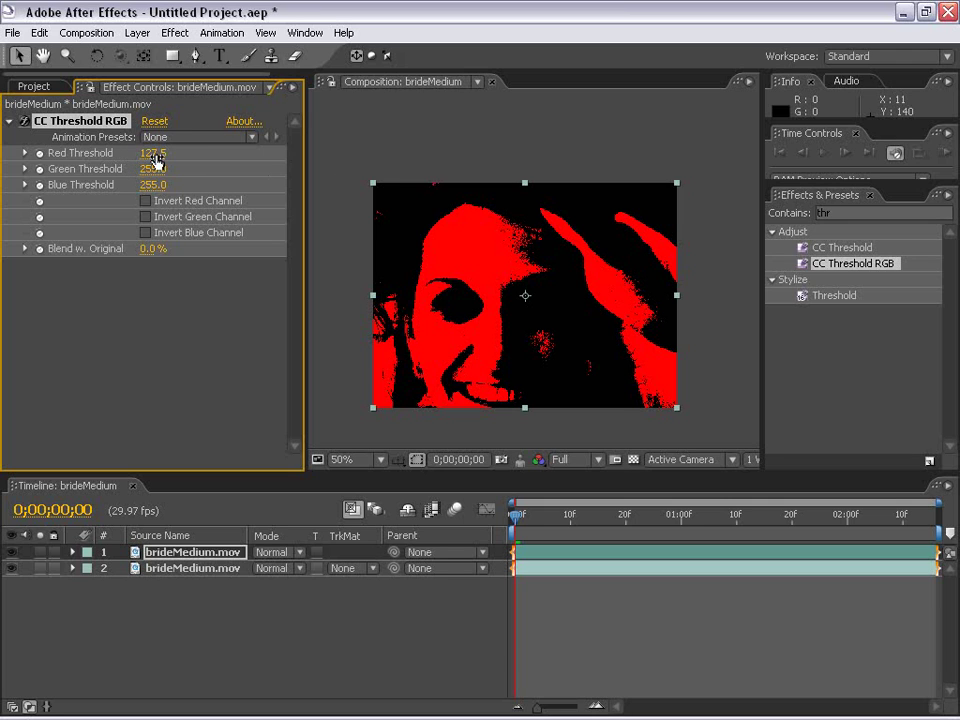
pyautogui.moveTo(155, 160)
pyautogui.mouseDown()
pyautogui.moveTo(140, 155)
pyautogui.moveTo(160, 154)
pyautogui.mouseUp()
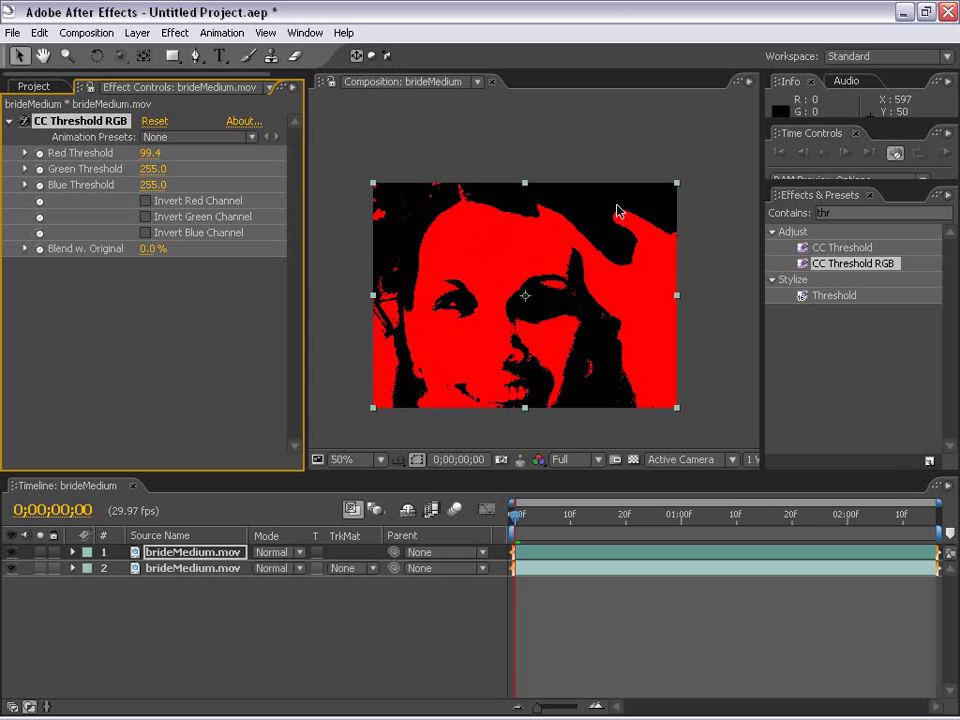
pyautogui.moveTo(140, 158)
pyautogui.mouseDown()
pyautogui.moveTo(175, 155)
pyautogui.moveTo(147, 153)
pyautogui.mouseUp()
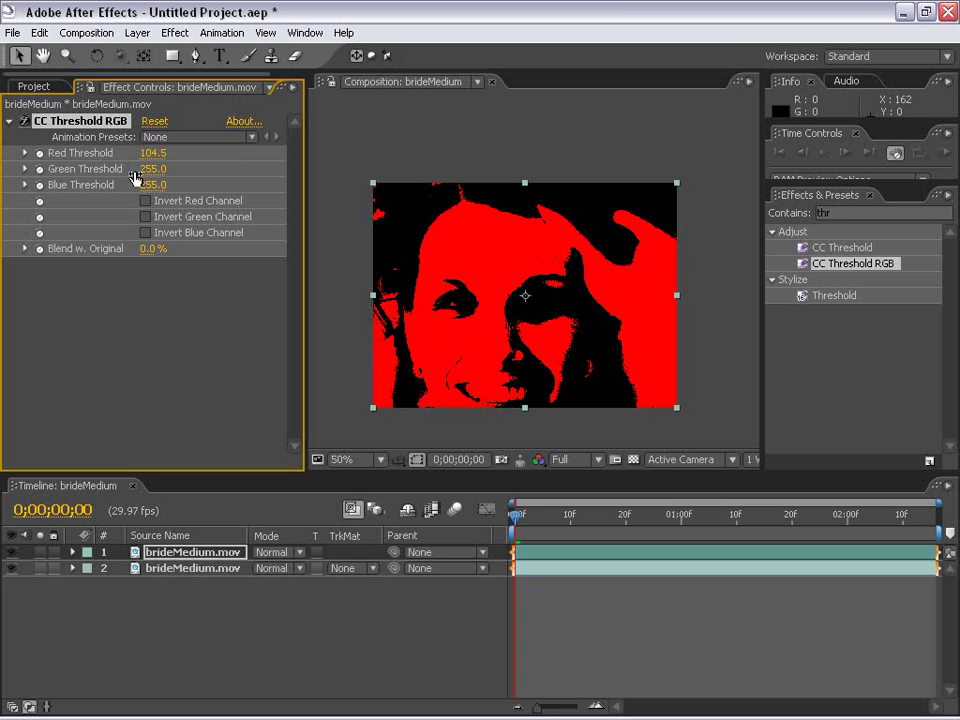
# Step: Add Hue/Saturation to the upper brideMedium.mov layer and lower Master Saturation to its minimum so the red areas become grey
pyautogui.click(568, 583)
pyautogui.click(489, 375)
pyautogui.click(176, 34)
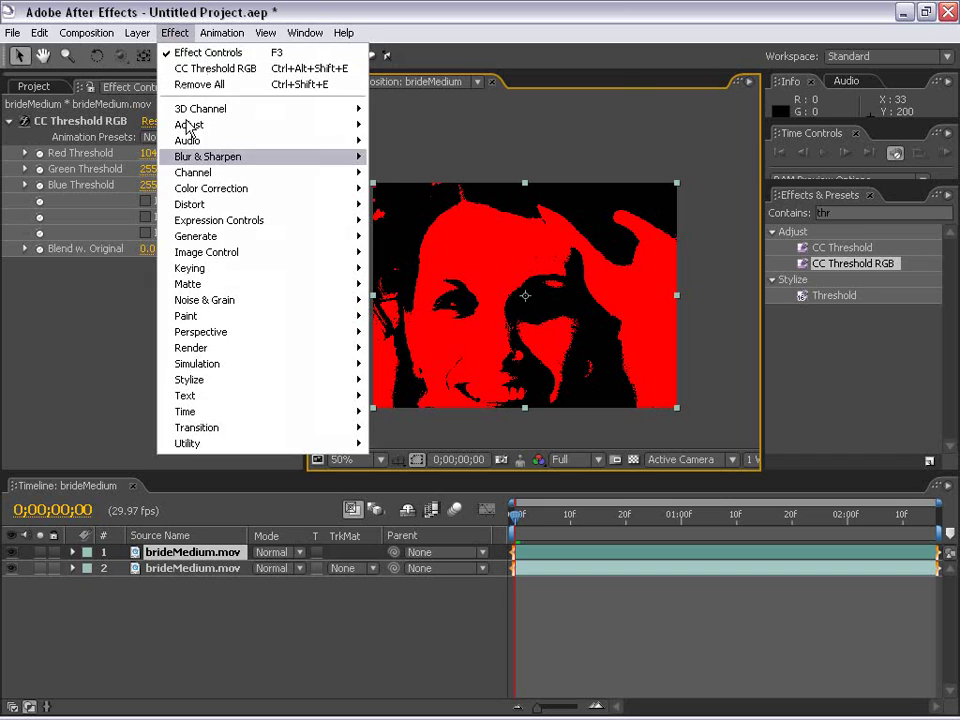
pyautogui.click(181, 20)
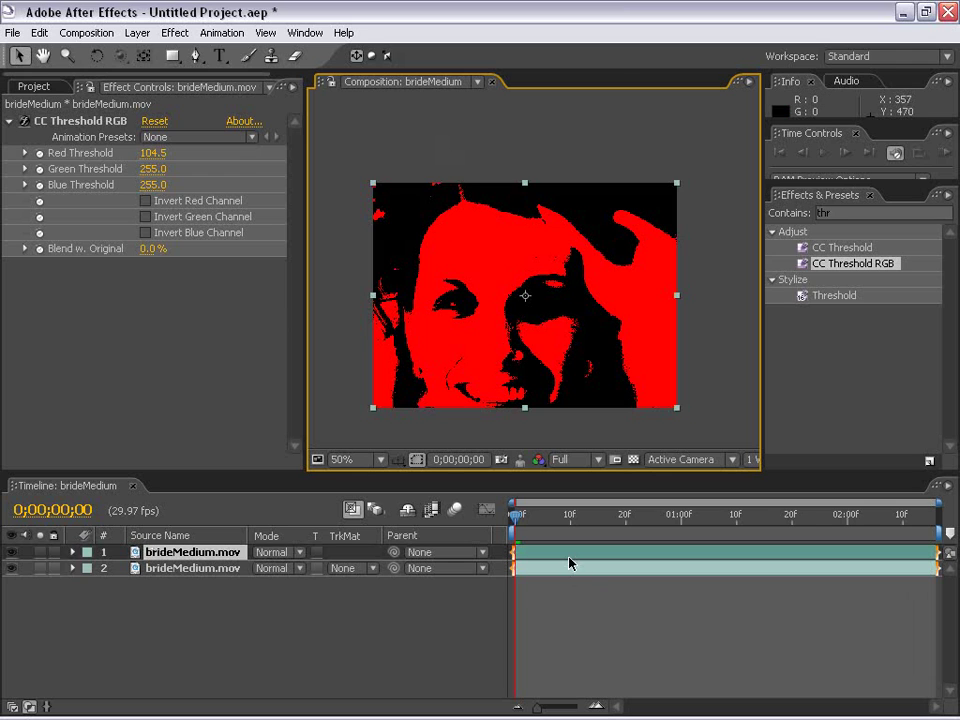
pyautogui.click(178, 32)
pyautogui.moveTo(215, 195)
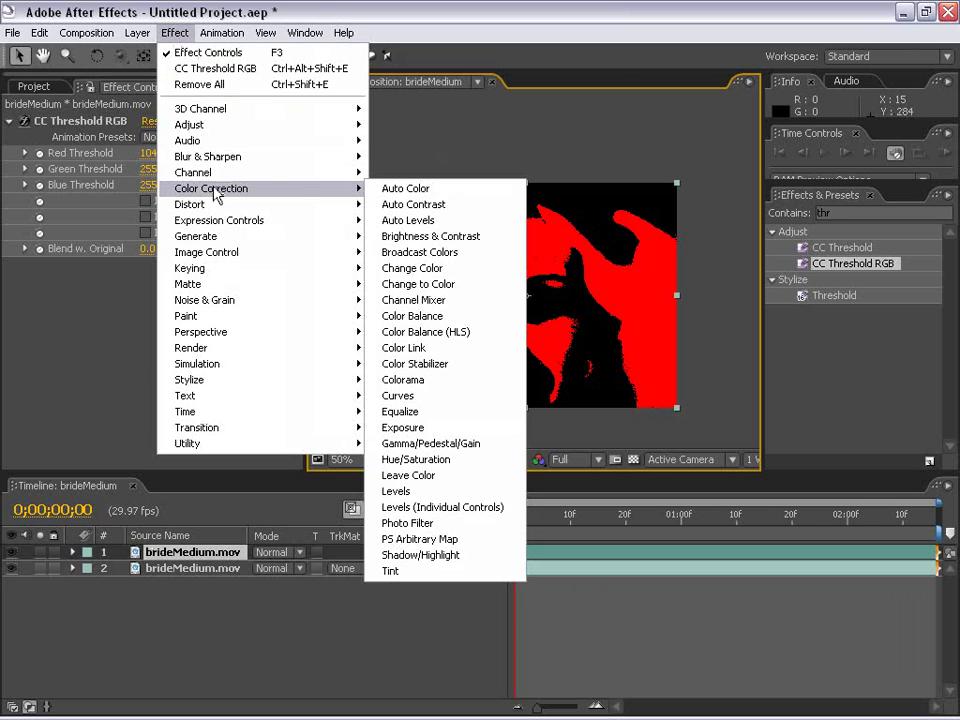
pyautogui.click(478, 461)
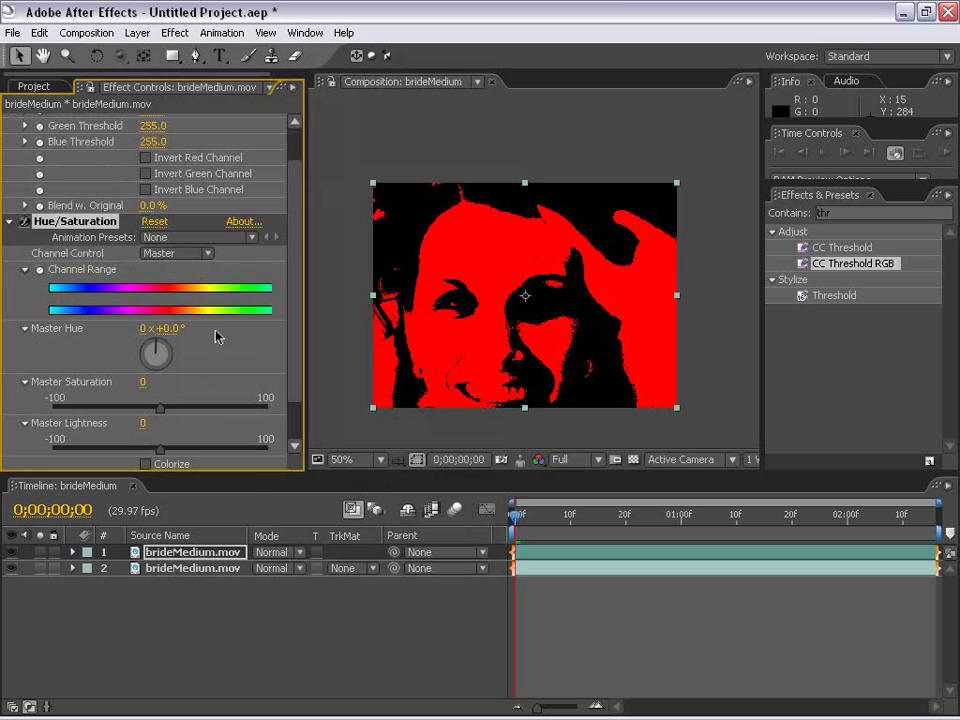
pyautogui.click(295, 445)
pyautogui.moveTo(160, 357); pyautogui.dragTo(5, 355)
pyautogui.click(11, 171)
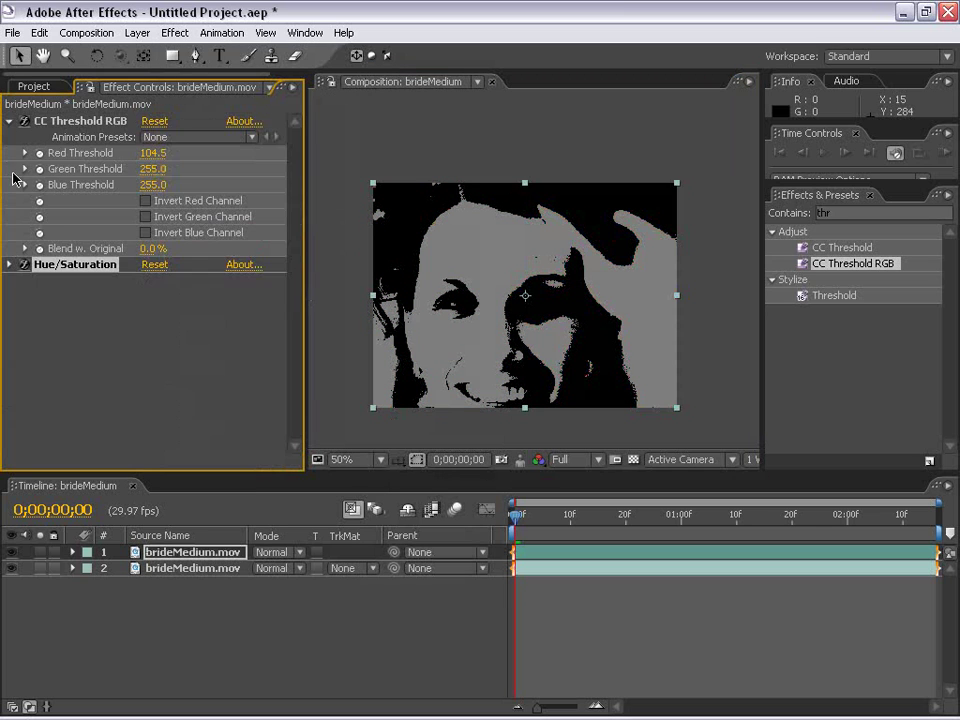
pyautogui.click(9, 120)
# Step: Add Levels to the upper brideMedium.mov layer and lower Input White to about 81 to turn the grey areas white
pyautogui.click(175, 32)
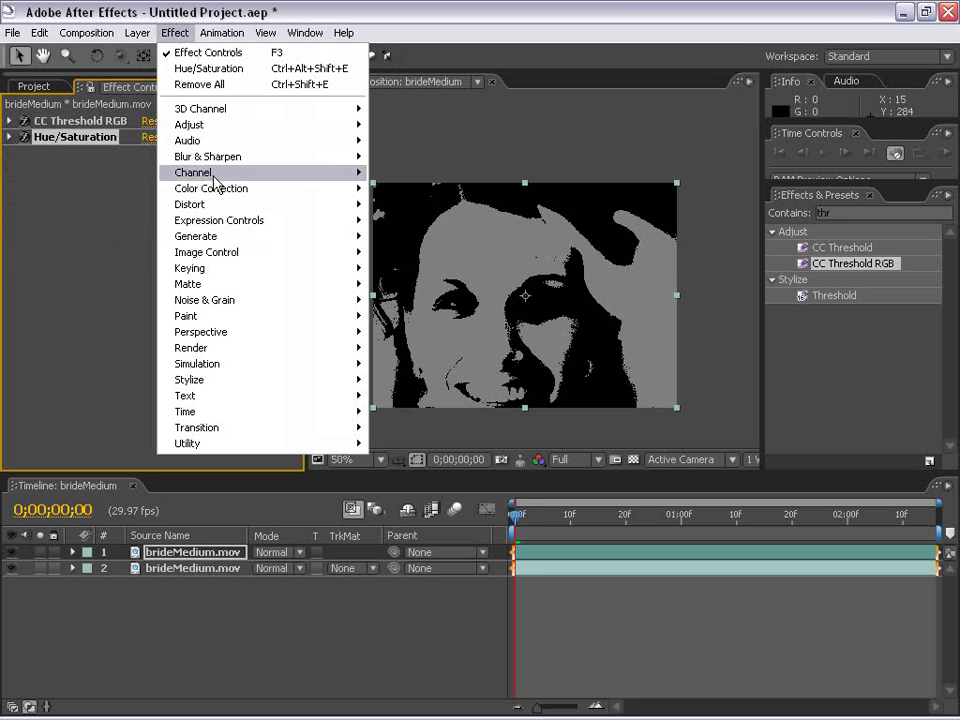
pyautogui.moveTo(214, 188)
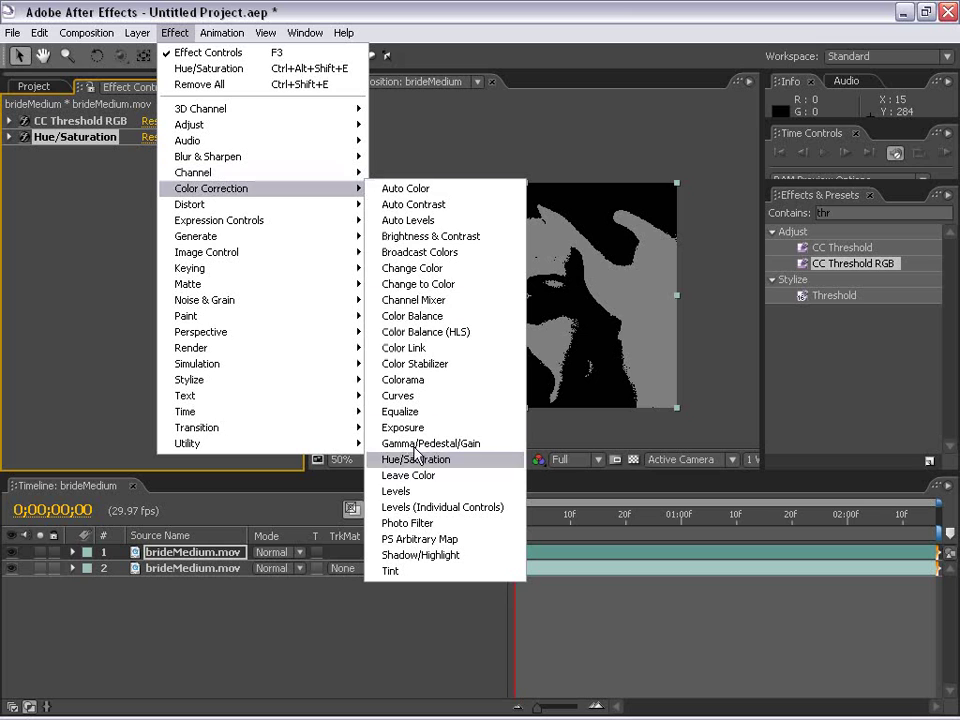
pyautogui.click(398, 491)
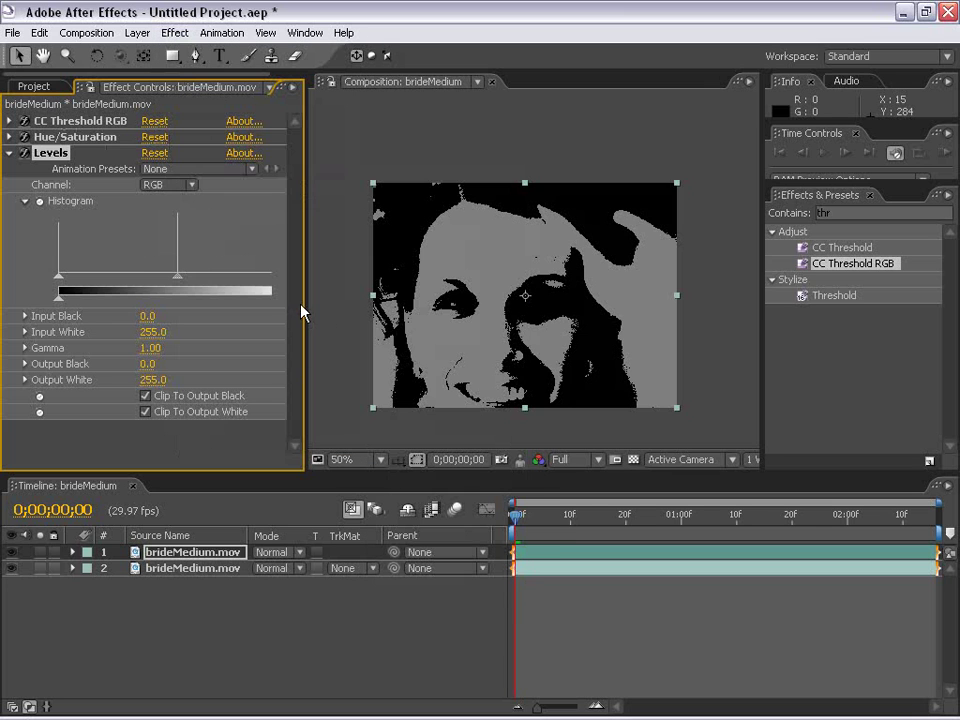
pyautogui.moveTo(305, 302); pyautogui.dragTo(369, 298)
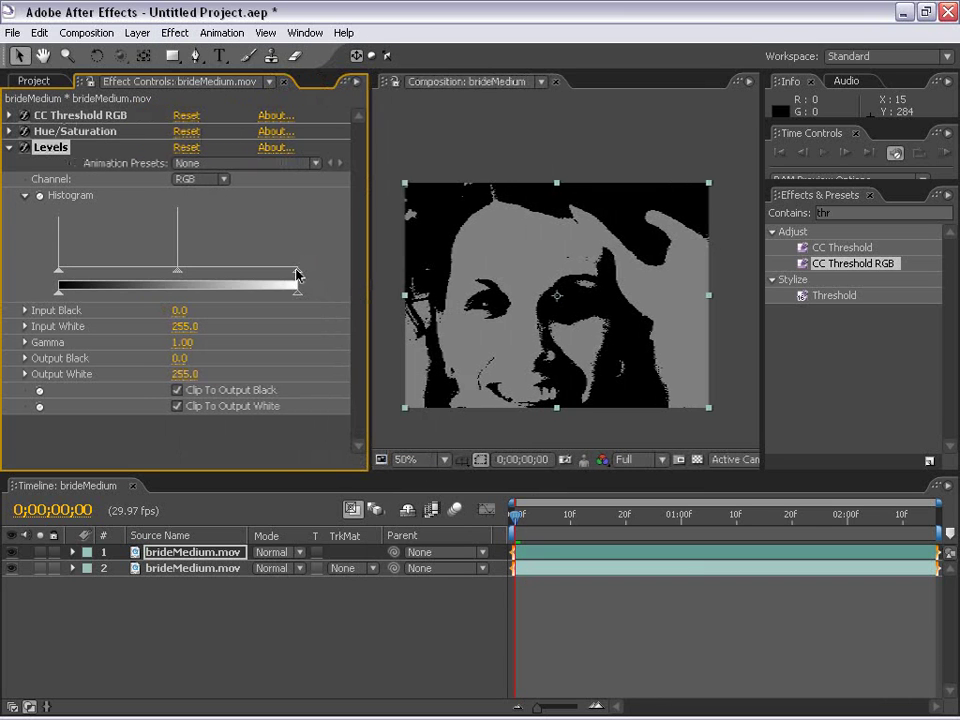
pyautogui.moveTo(297, 272); pyautogui.dragTo(134, 272)
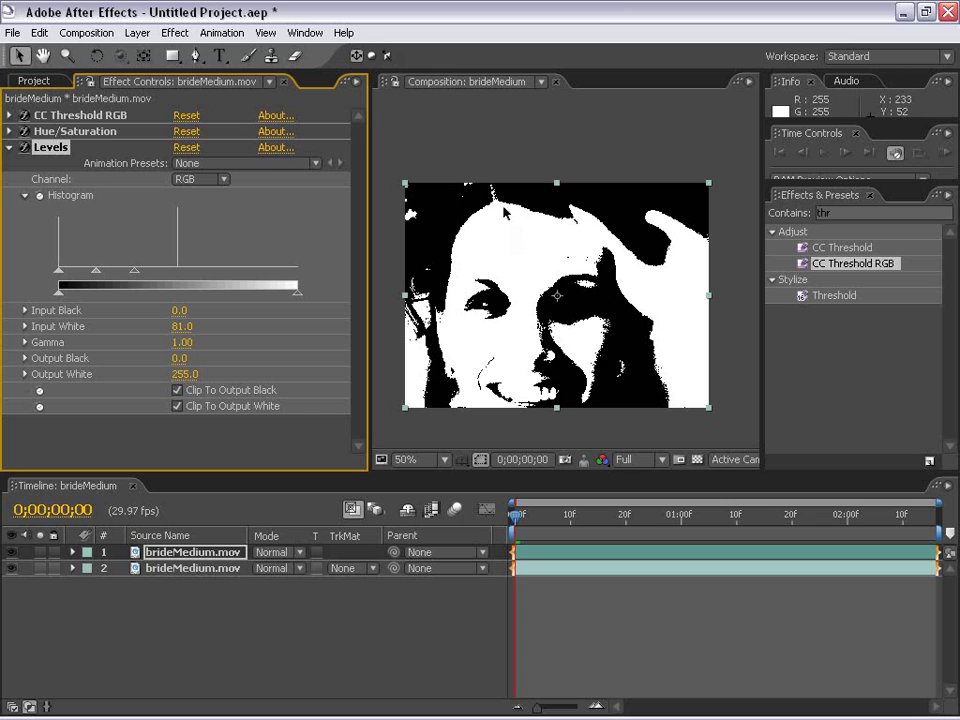
pyautogui.click(10, 147)
pyautogui.click(23, 115)
pyautogui.click(23, 115)
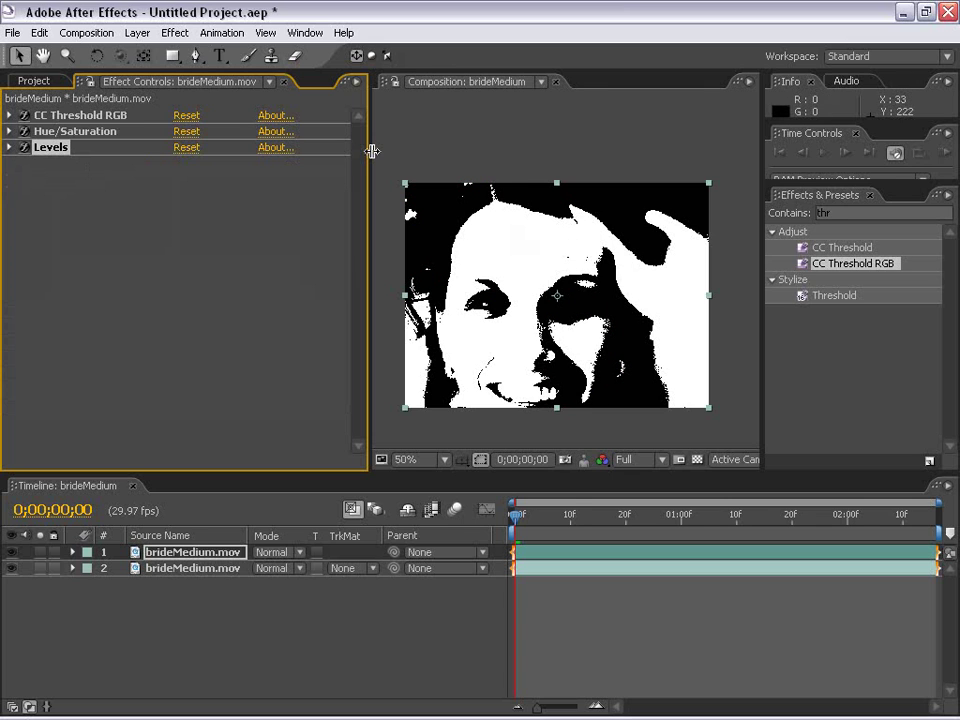
# Step: Create a new adjustment layer and place it between the two brideMedium.mov layers
pyautogui.moveTo(371, 118); pyautogui.dragTo(219, 112)
pyautogui.click(138, 33)
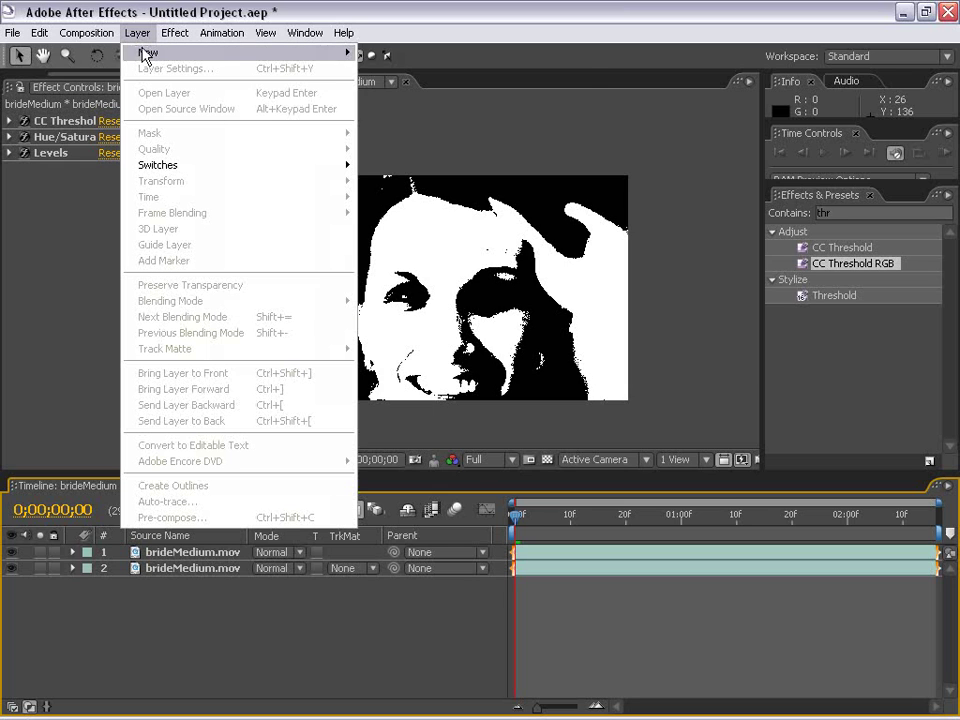
pyautogui.moveTo(140, 51)
pyautogui.click(445, 131)
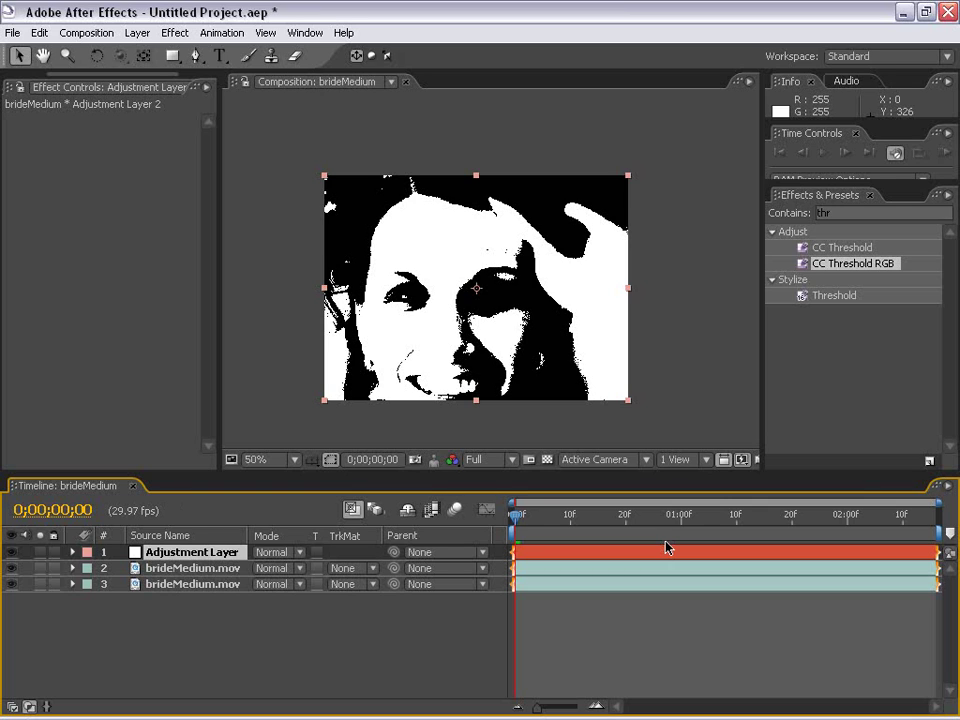
pyautogui.press('F2')
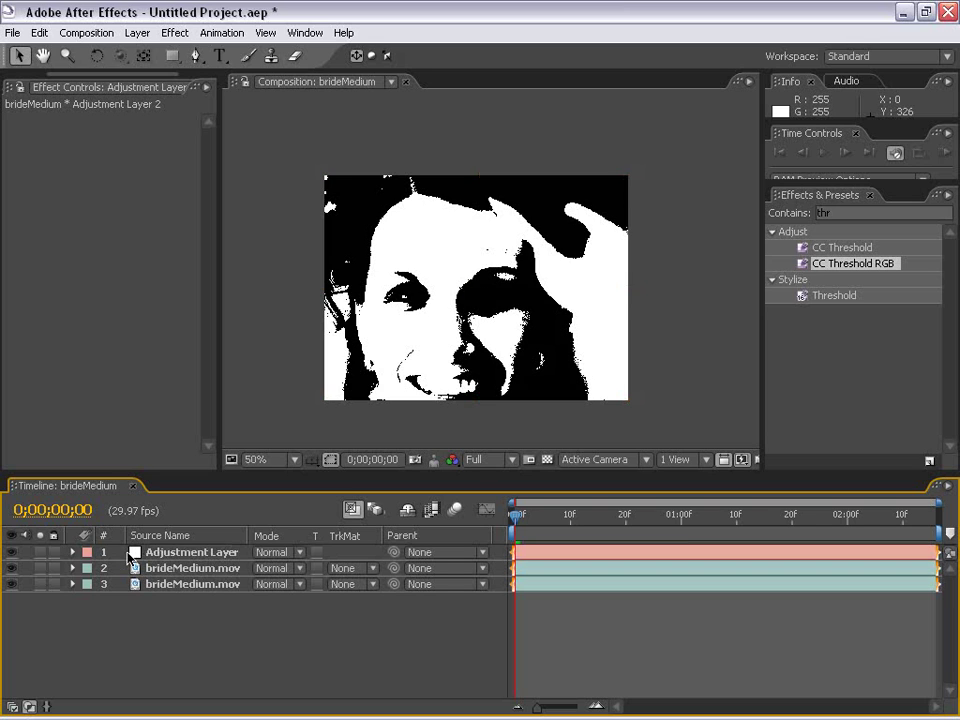
pyautogui.moveTo(160, 558)
pyautogui.mouseDown()
pyautogui.moveTo(171, 583)
pyautogui.moveTo(162, 572)
pyautogui.mouseUp()
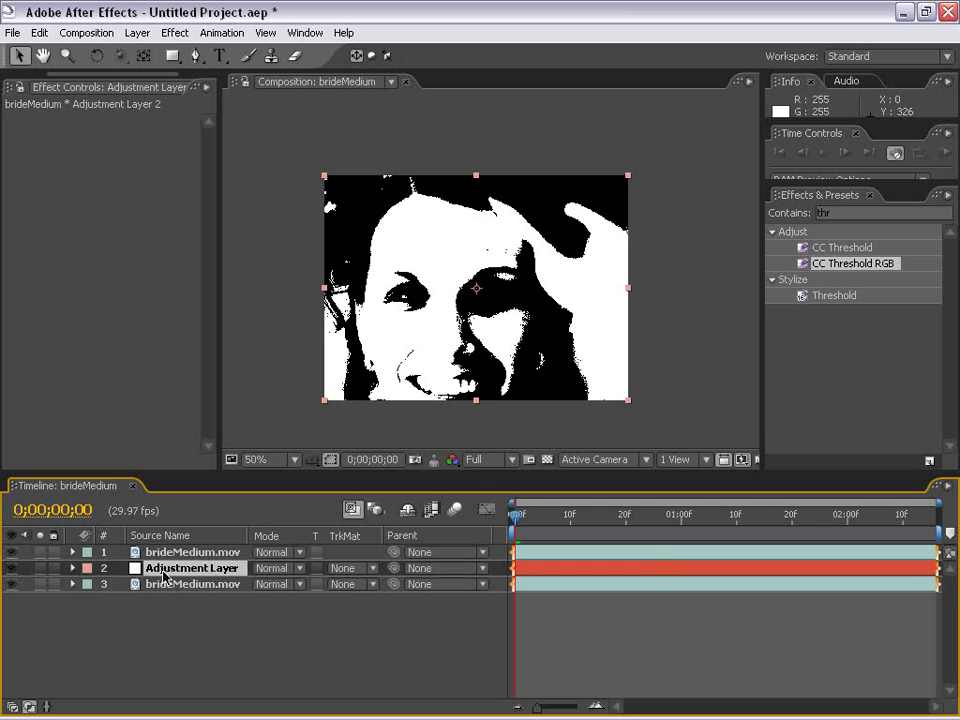
# Step: Toggle the top brideMedium.mov layer's visibility off and on and display the layer switches in the timeline
pyautogui.click(160, 552)
pyautogui.click(11, 552)
pyautogui.click(11, 552)
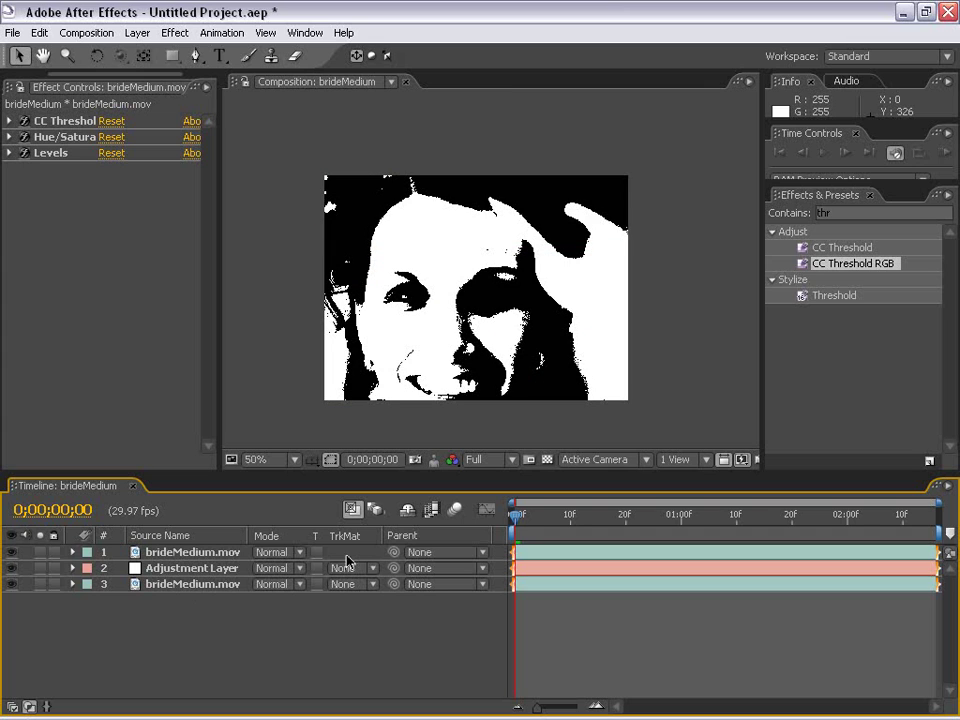
pyautogui.press('F4')
pyautogui.press('F4')
pyautogui.press('F4')
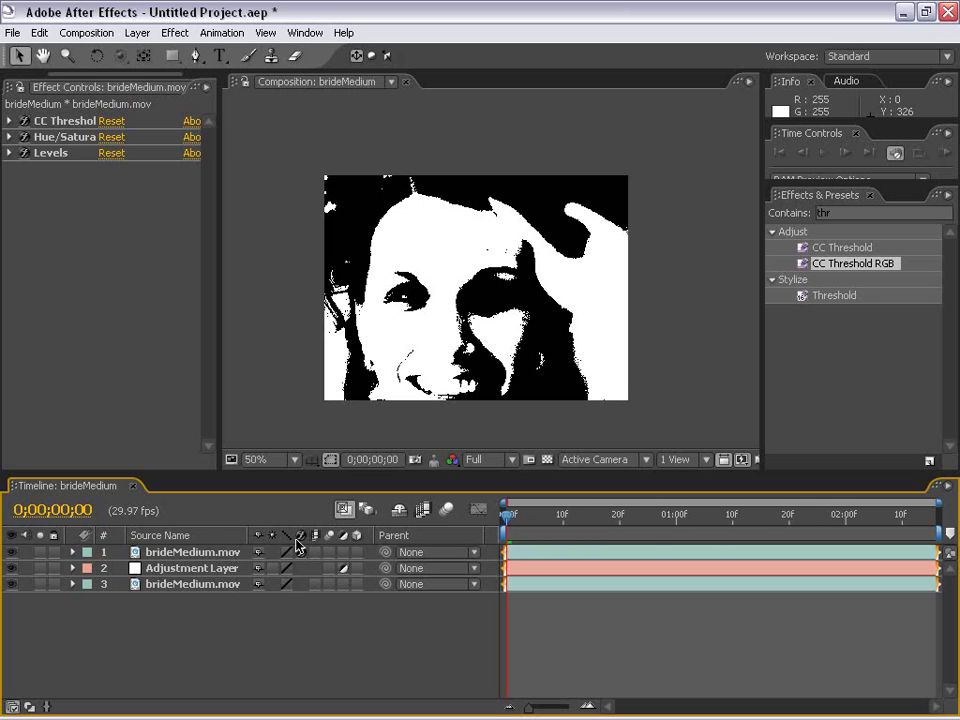
# Step: Set the adjustment layer's track matte to Luma Matte "brideMedium.mov" and move the current time to 0;00;00;08
pyautogui.press('F4')
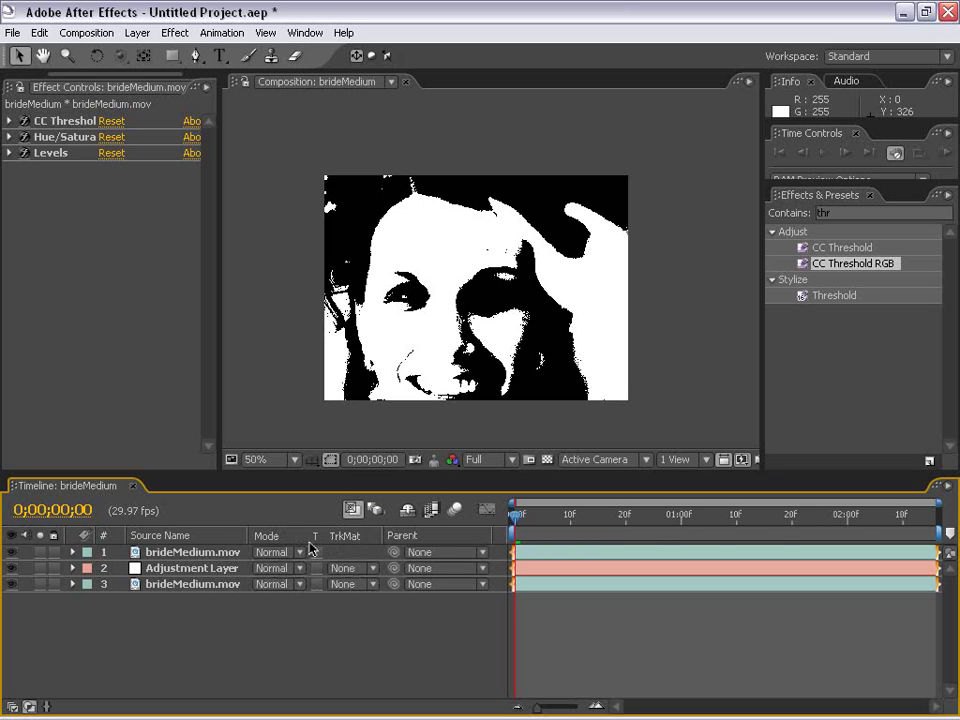
pyautogui.click(370, 568)
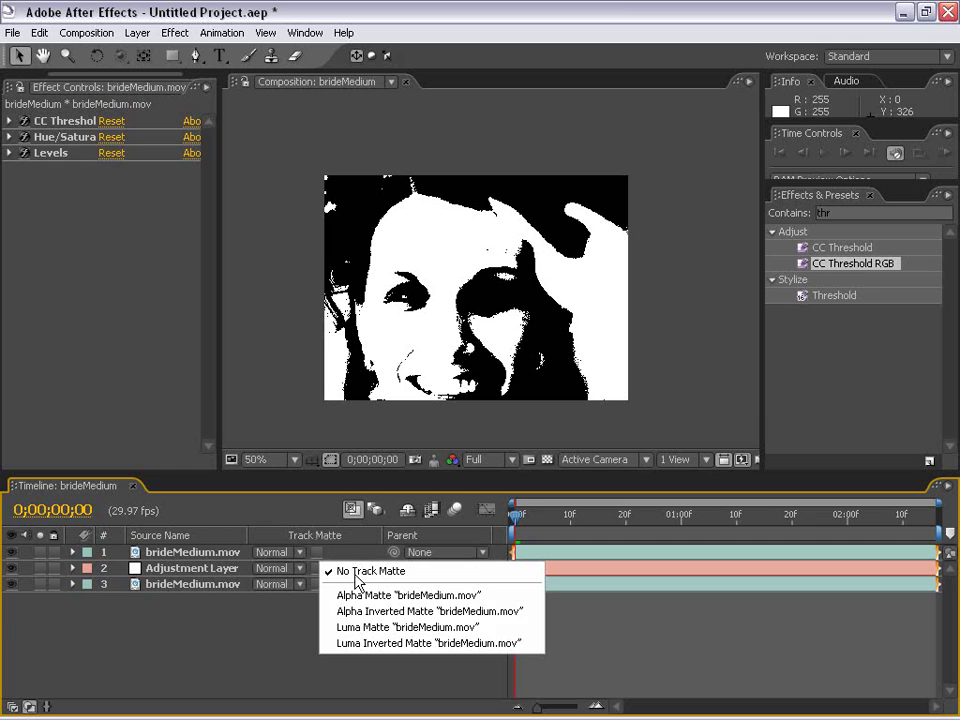
pyautogui.click(400, 627)
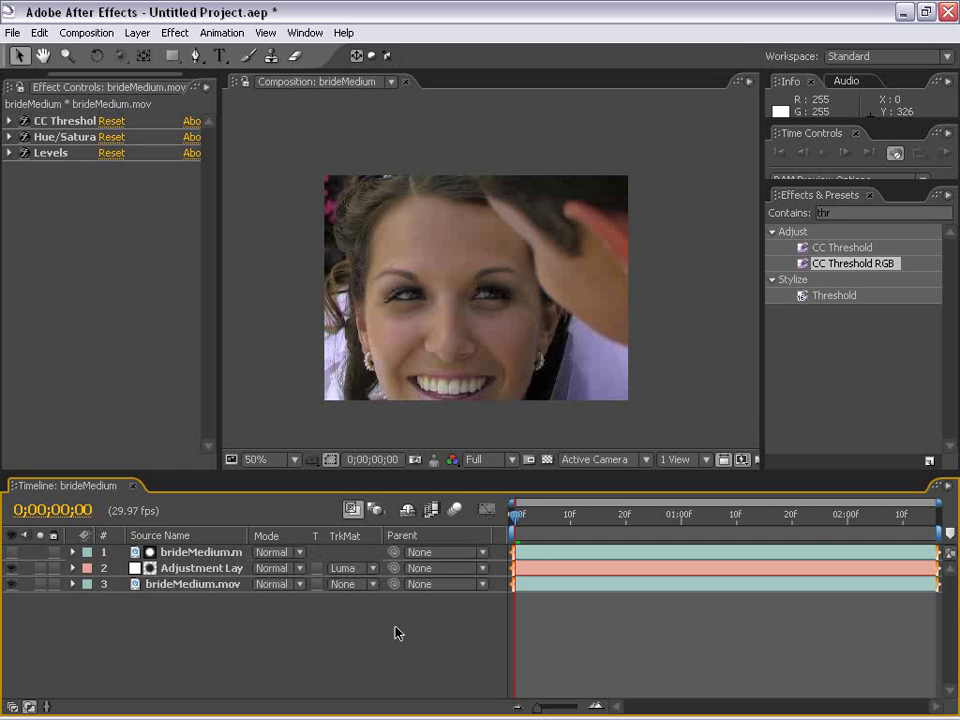
pyautogui.moveTo(530, 517); pyautogui.dragTo(559, 543)
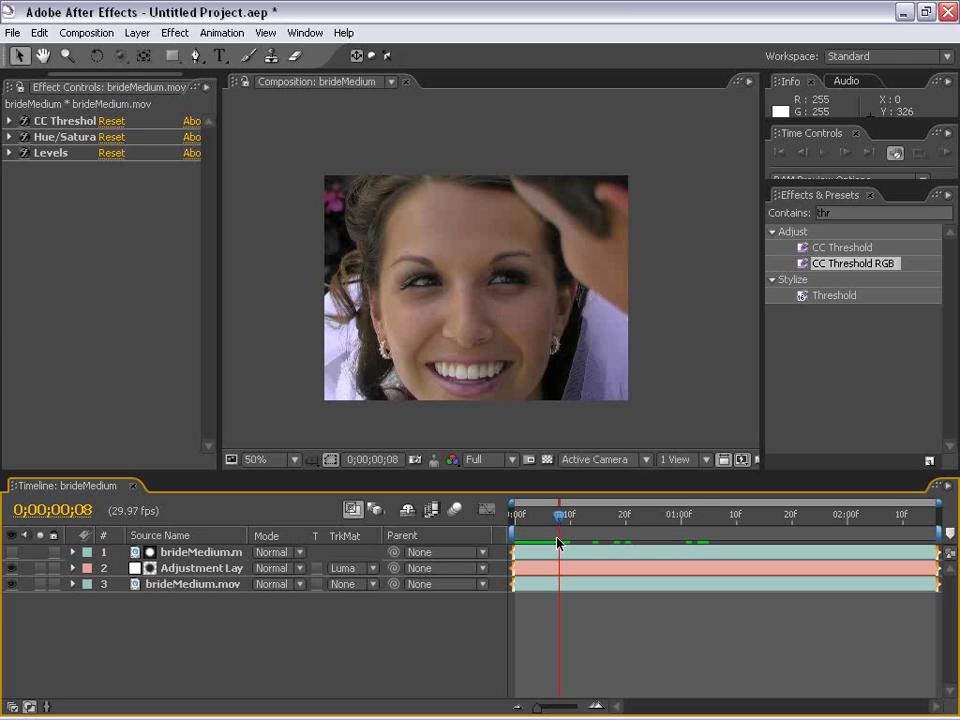
# Step: Toggle the top brideMedium.mov matte layer's visibility on and off to compare the matte with the footage
pyautogui.click(12, 552)
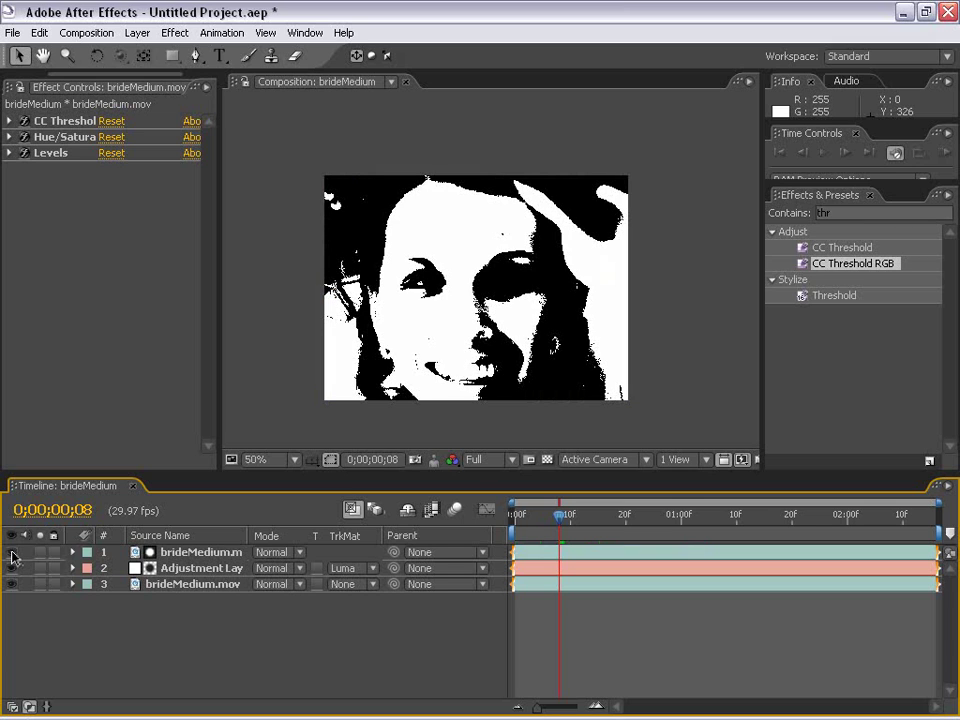
pyautogui.click(12, 552)
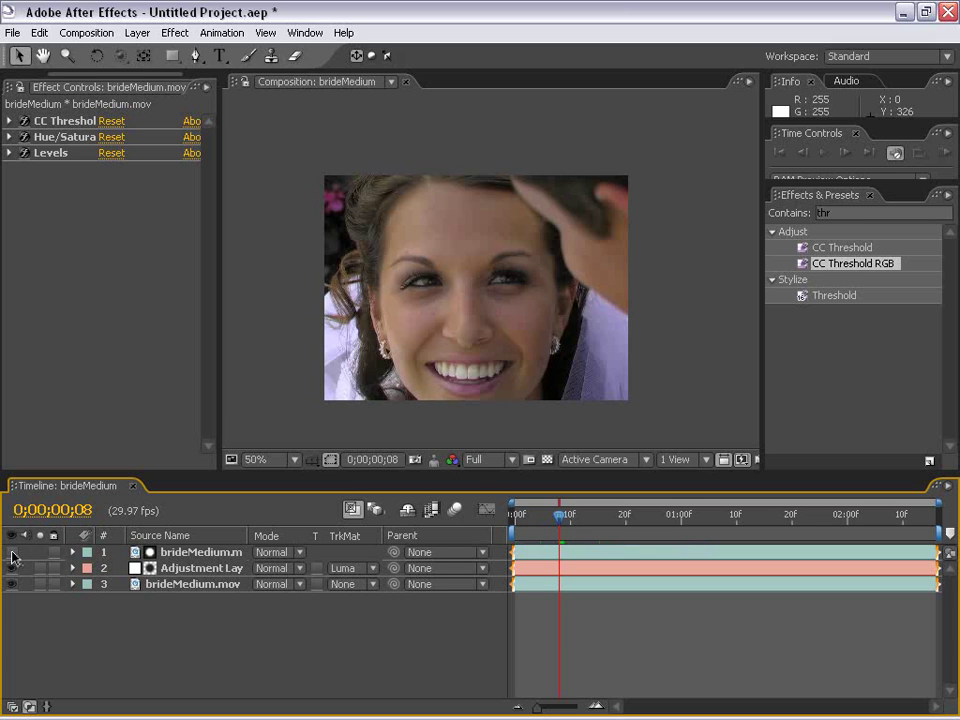
pyautogui.click(208, 569)
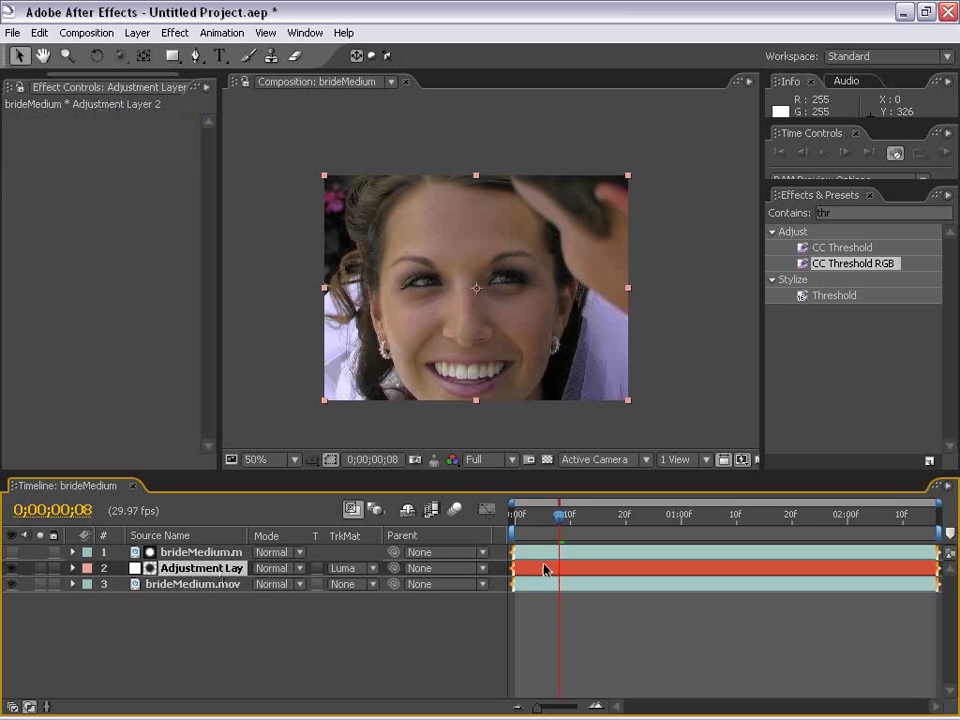
pyautogui.click(12, 552)
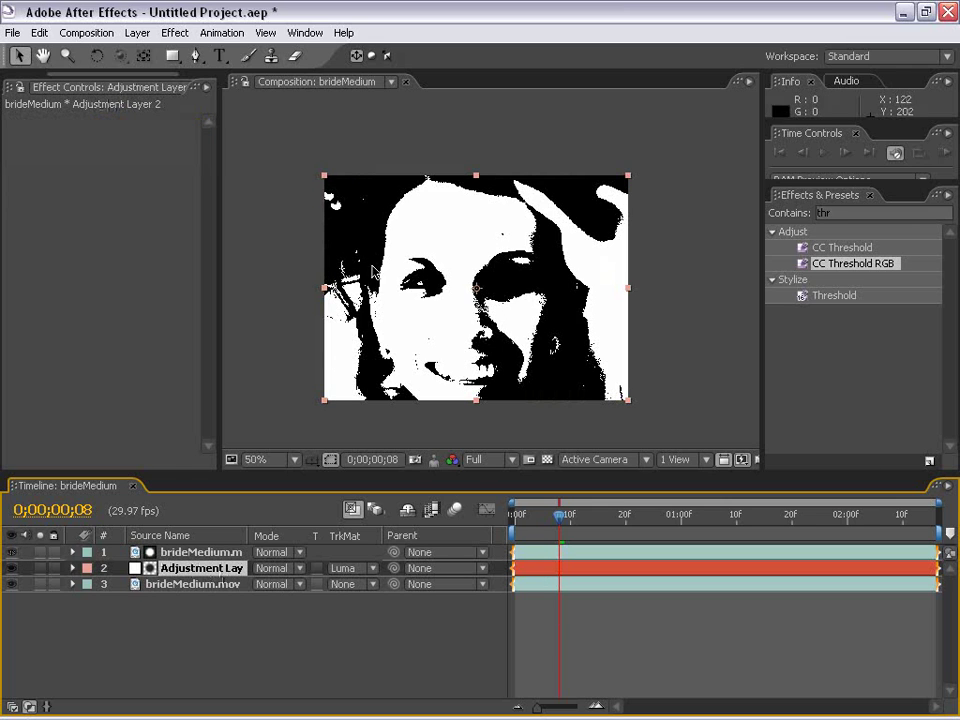
pyautogui.click(12, 552)
pyautogui.click(580, 625)
# Step: Add Levels to the adjustment layer and widen the effect settings area to show the full histogram
pyautogui.click(548, 568)
pyautogui.click(175, 33)
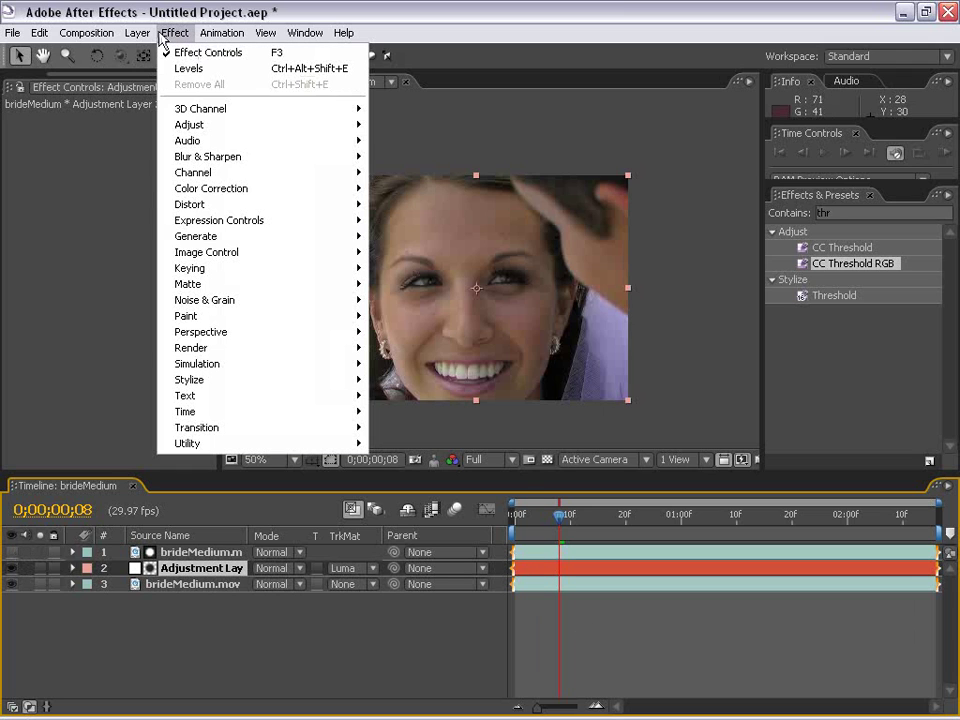
pyautogui.moveTo(240, 203)
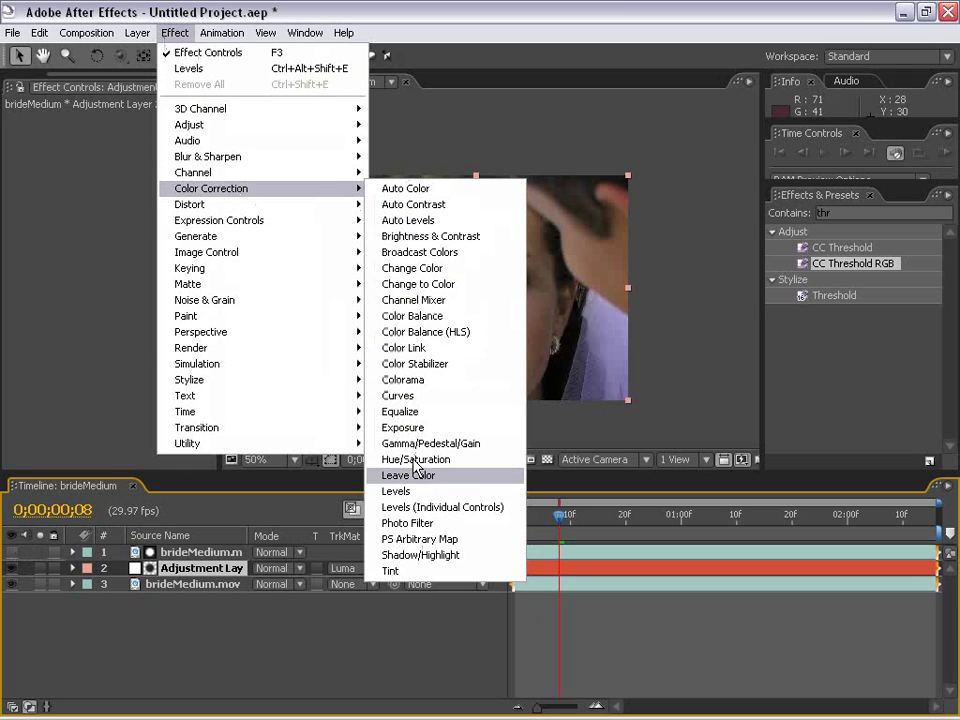
pyautogui.click(410, 492)
pyautogui.moveTo(216, 324); pyautogui.dragTo(458, 338)
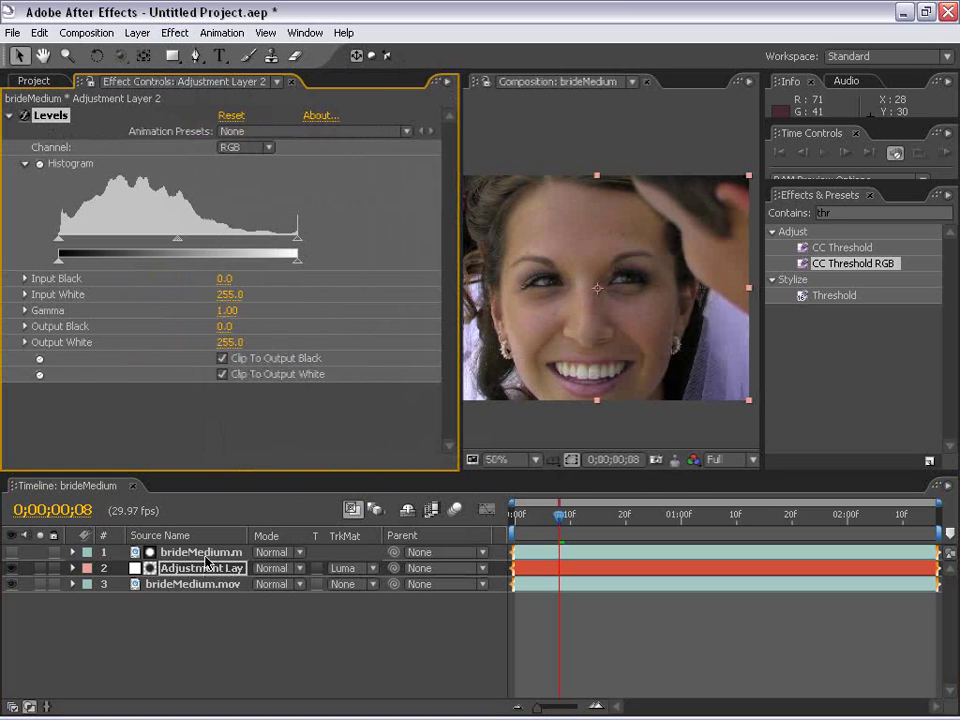
# Step: Test the matte by lowering the adjustment layer's Levels Input White to 142, and restore it to 255
pyautogui.click(343, 568)
pyautogui.click(416, 568)
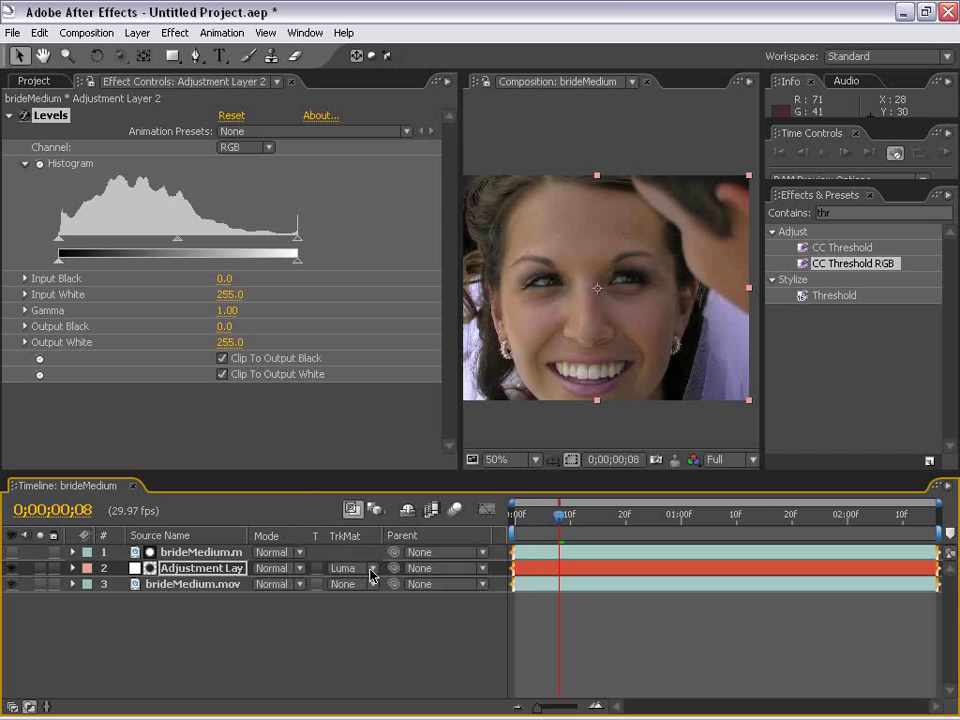
pyautogui.moveTo(298, 244); pyautogui.dragTo(192, 253)
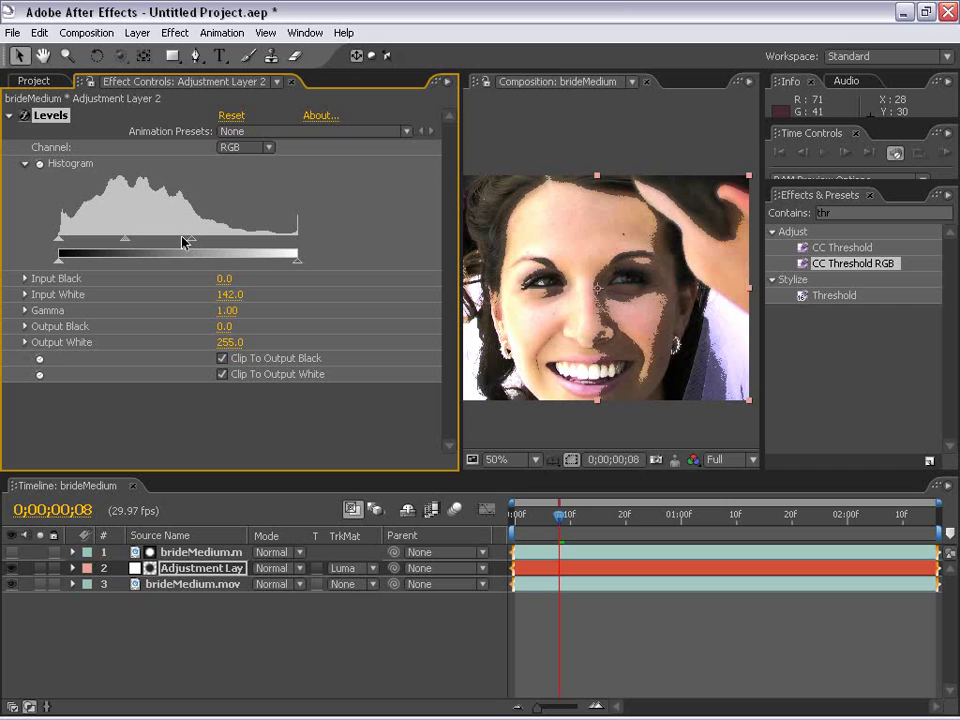
pyautogui.moveTo(190, 240); pyautogui.dragTo(320, 250)
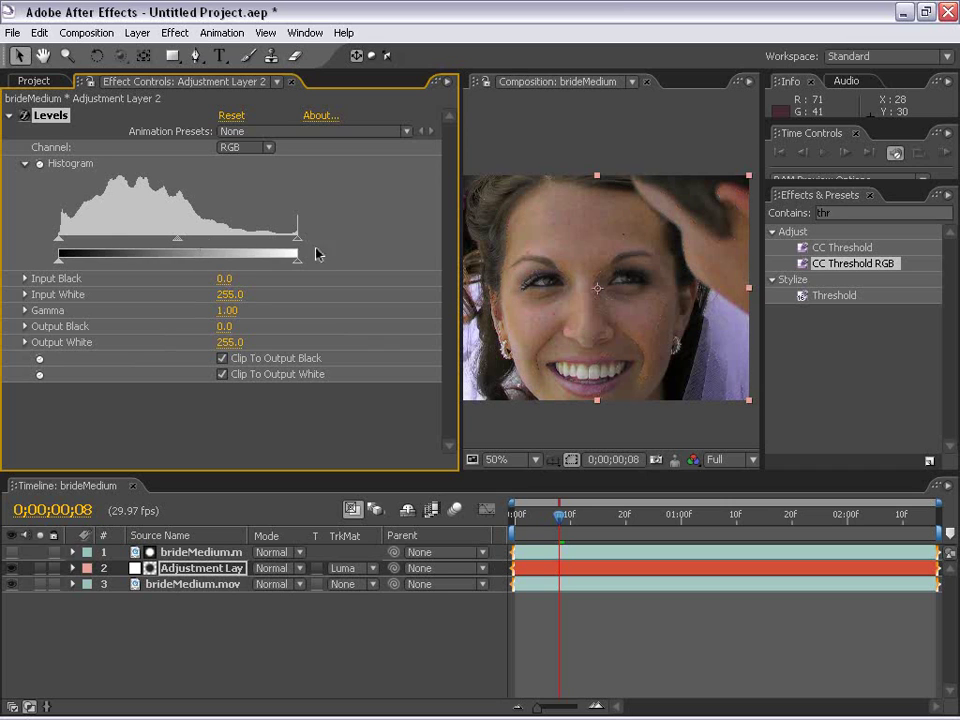
# Step: Delete the Levels effect from the adjustment layer
pyautogui.moveTo(458, 268); pyautogui.dragTo(280, 286)
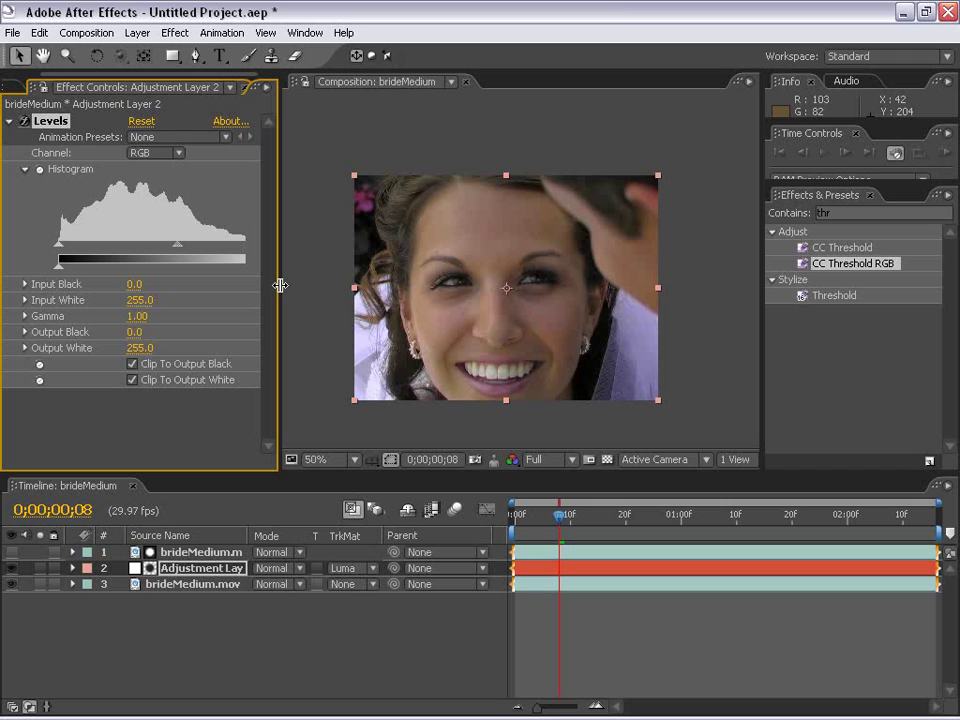
pyautogui.moveTo(280, 286); pyautogui.dragTo(402, 300)
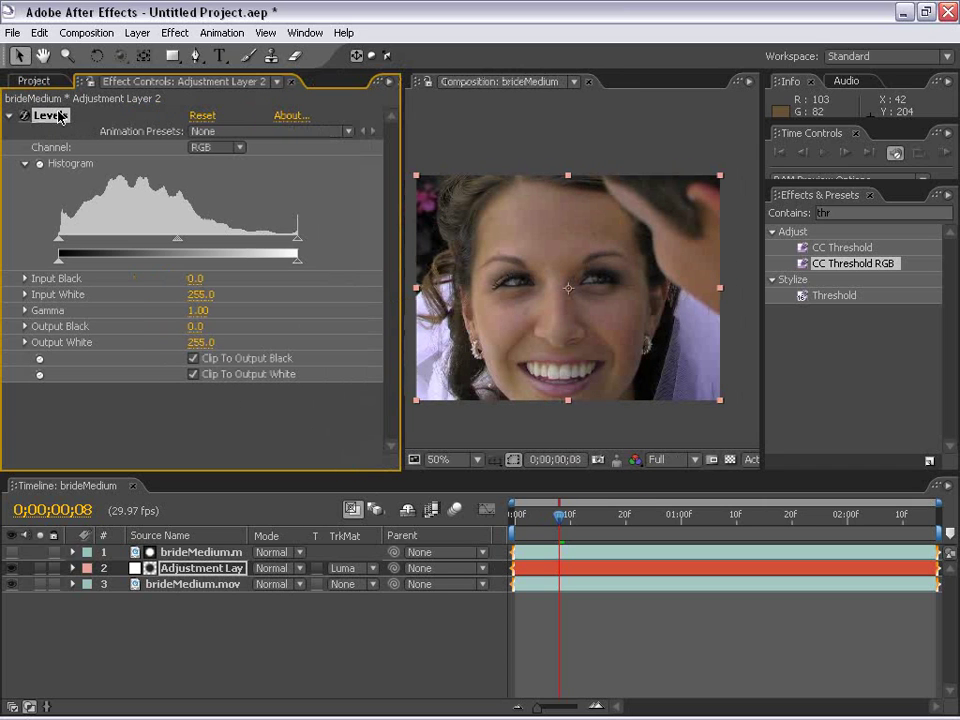
pyautogui.press('Delete')
pyautogui.click(645, 641)
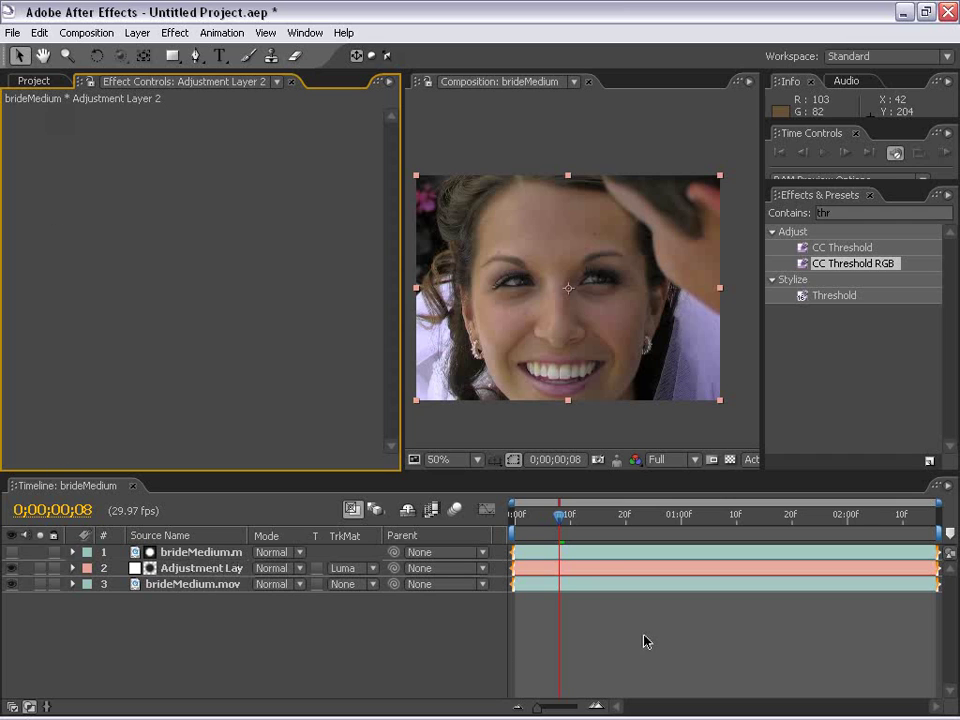
# Step: Add the Remove Grain effect to the adjustment layer and frame its preview region on the face at 100% zoom
pyautogui.click(627, 570)
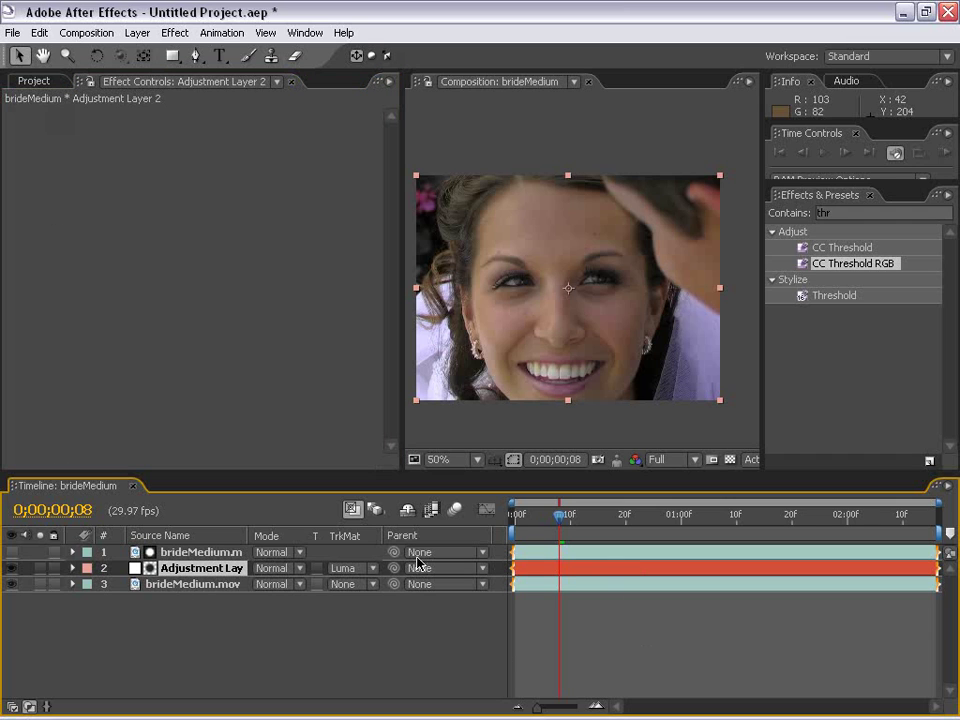
pyautogui.click(162, 36)
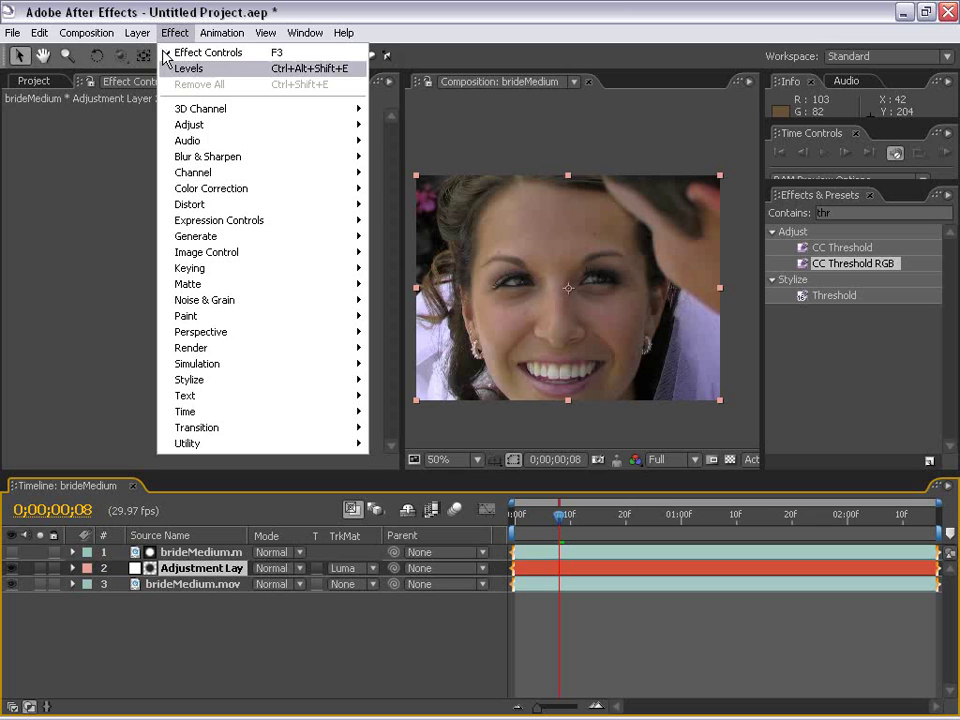
pyautogui.moveTo(210, 302)
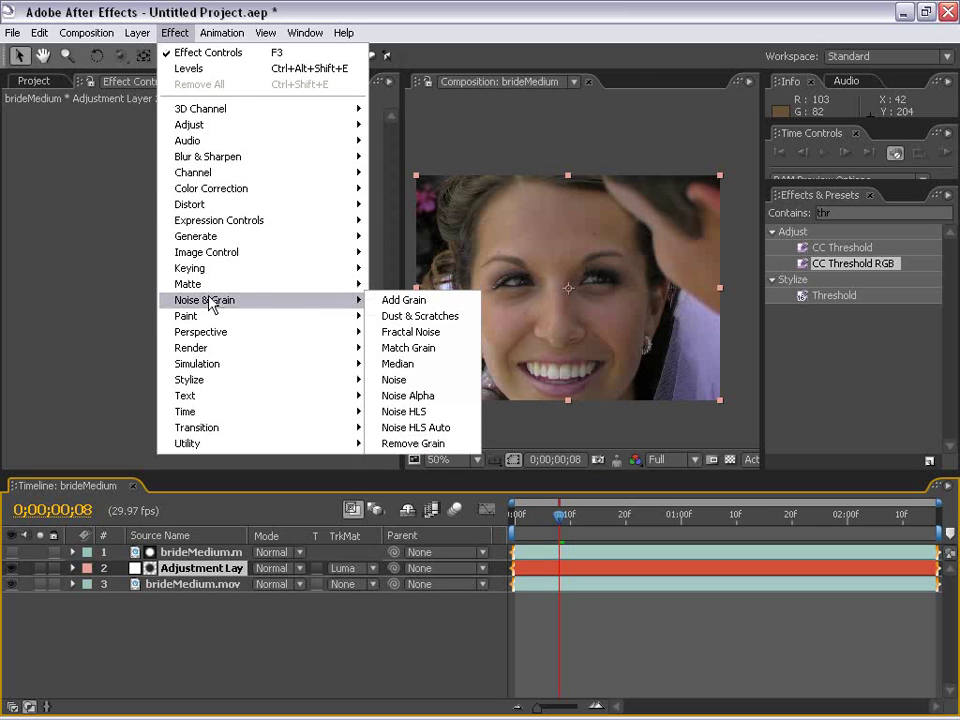
pyautogui.click(420, 443)
pyautogui.scroll(1, 534, 334)
pyautogui.press('space')
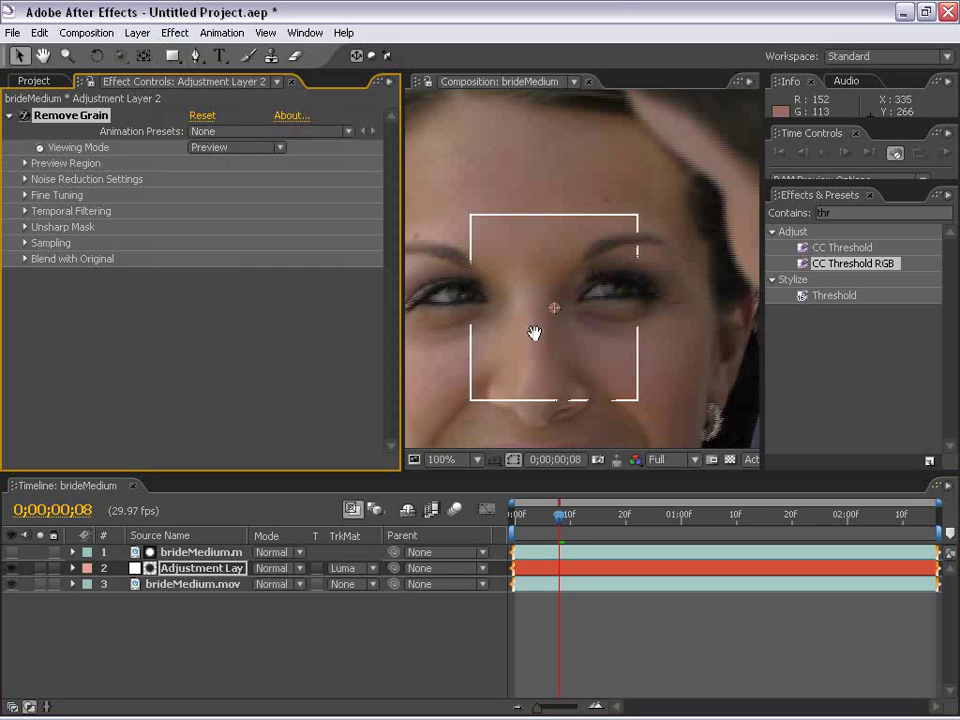
pyautogui.moveTo(553, 336); pyautogui.dragTo(564, 309)
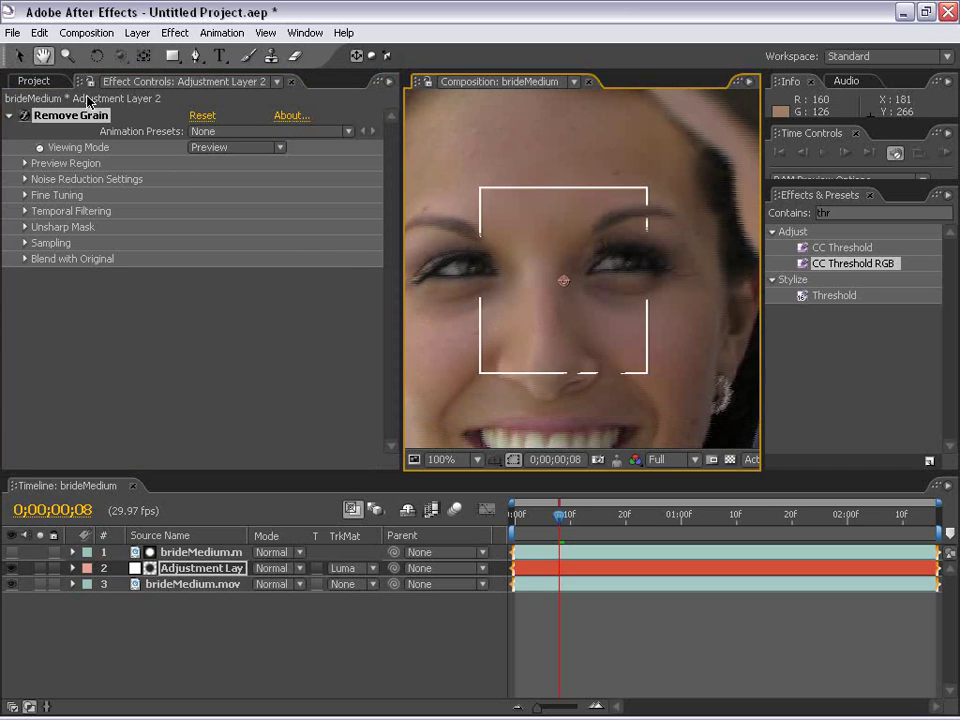
# Step: Set Remove Grain's Viewing Mode to Final Output, with more room given to the composition view
pyautogui.press('F3')
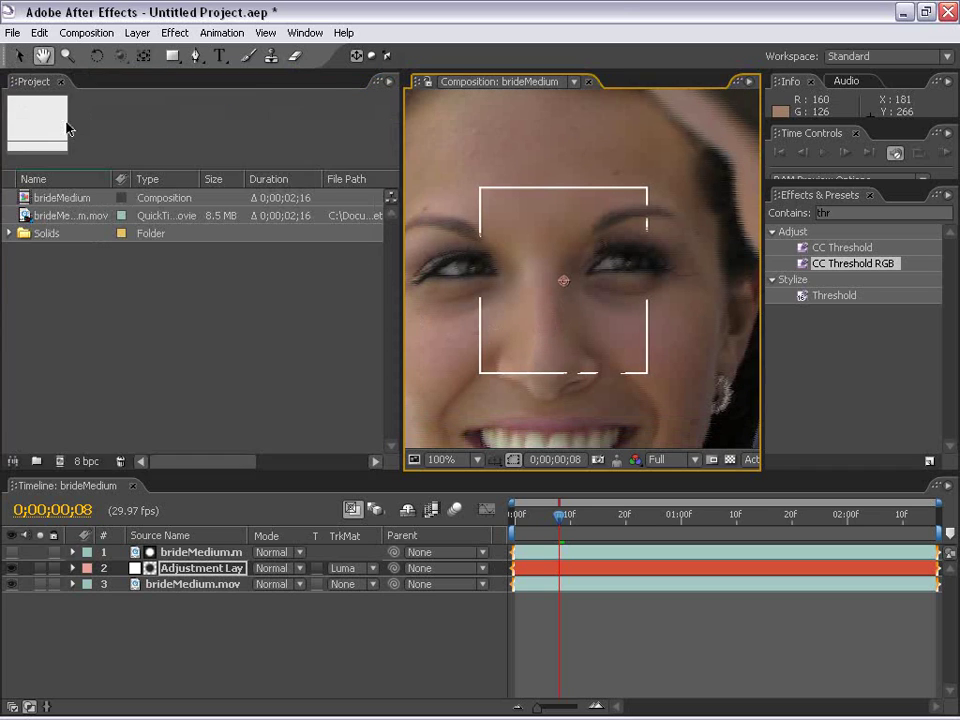
pyautogui.press('F3')
pyautogui.moveTo(399, 148); pyautogui.dragTo(318, 156)
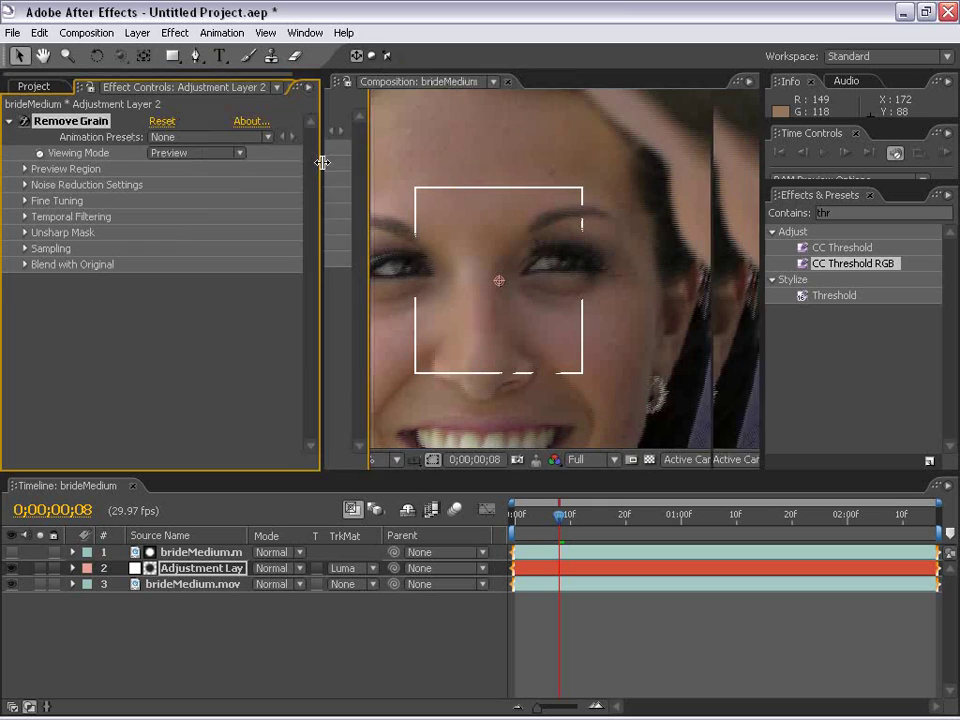
pyautogui.scroll(2, 30, 88)
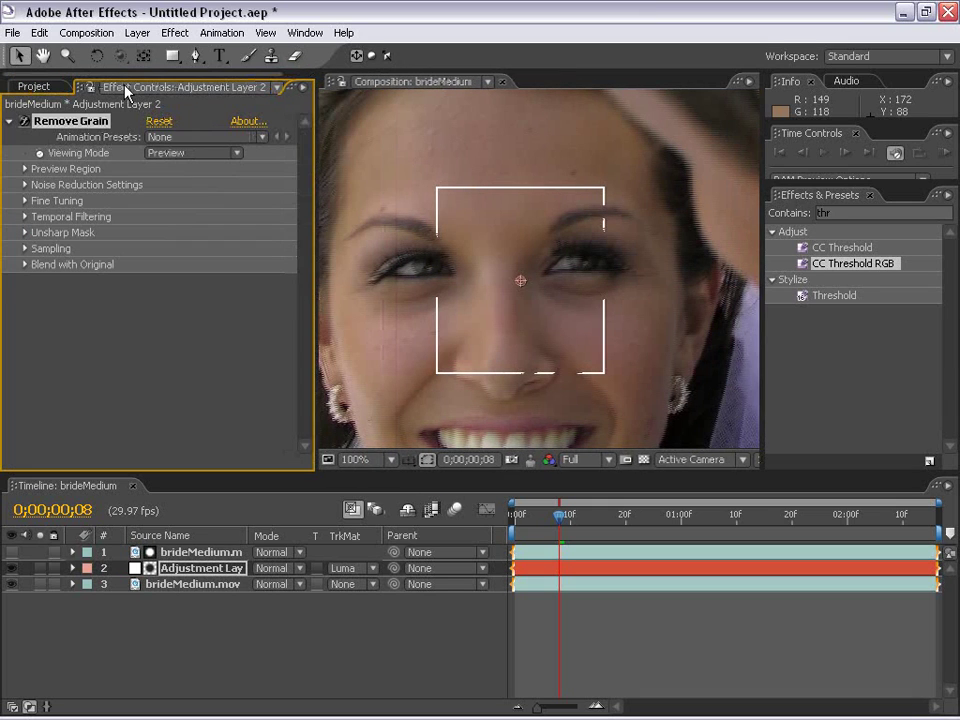
pyautogui.click(182, 153)
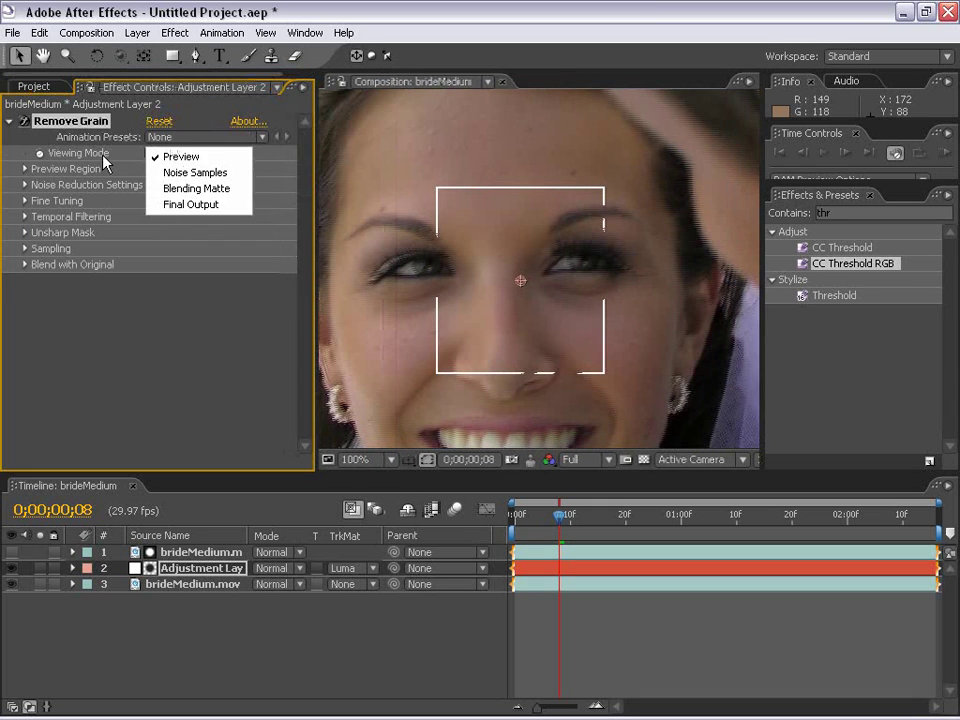
pyautogui.click(193, 205)
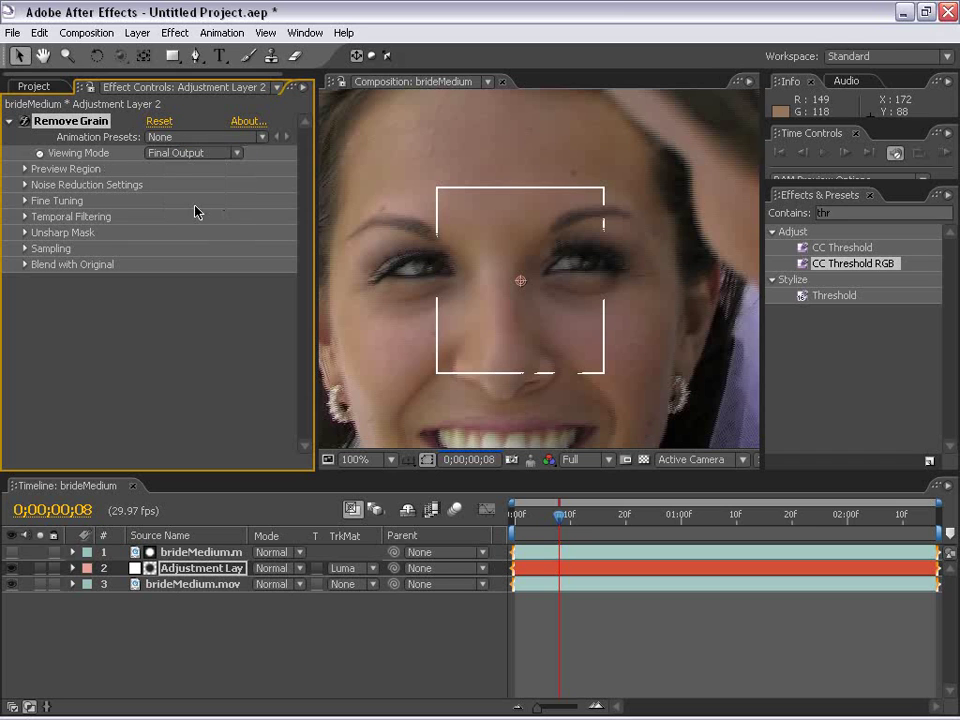
# Step: Examine the smoothed skin at 50% and 100% zoom and compare it with the adjustment layer switched off
pyautogui.moveTo(491, 341)
pyautogui.mouseDown()
pyautogui.moveTo(564, 216)
pyautogui.moveTo(545, 363)
pyautogui.moveTo(475, 343)
pyautogui.mouseUp()
pyautogui.click(25, 185)
pyautogui.click(25, 185)
pyautogui.scroll(-2, 591, 197)
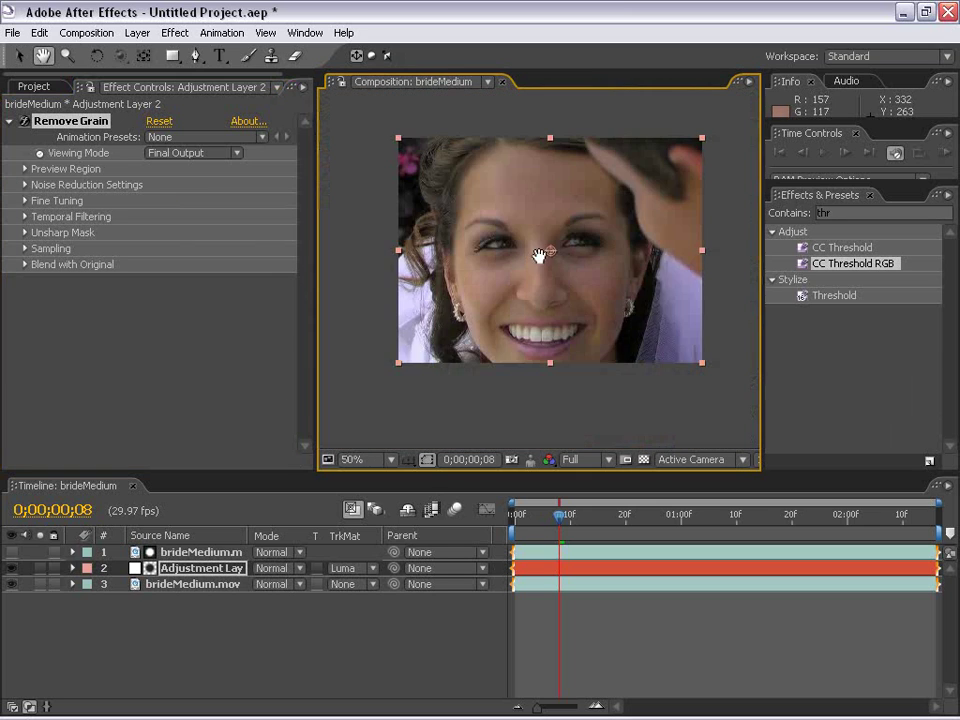
pyautogui.scroll(2, 545, 250)
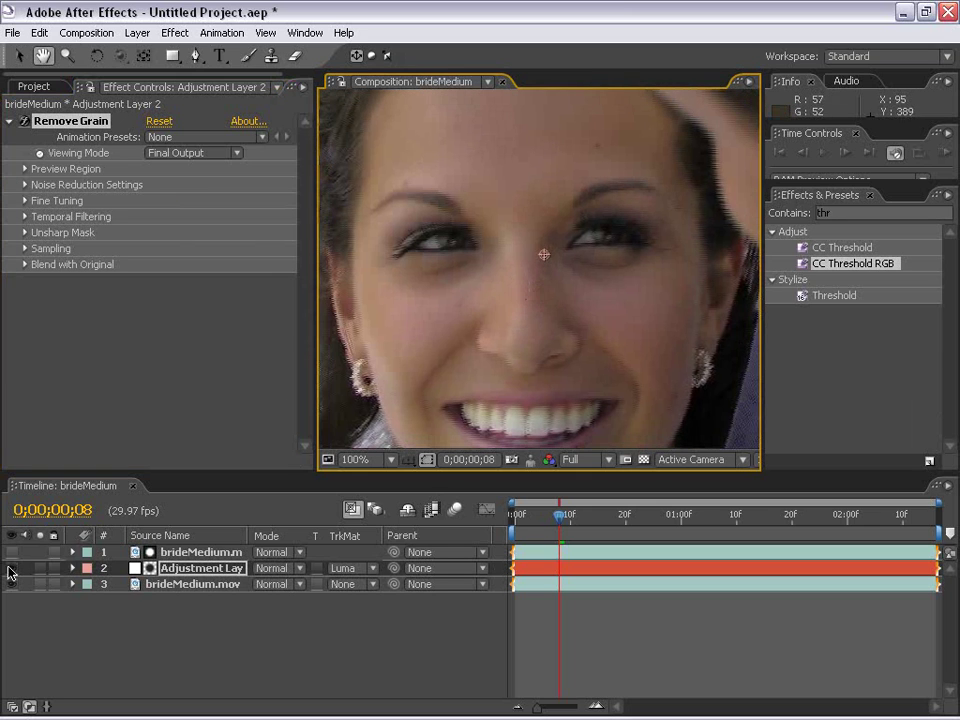
pyautogui.click(8, 572)
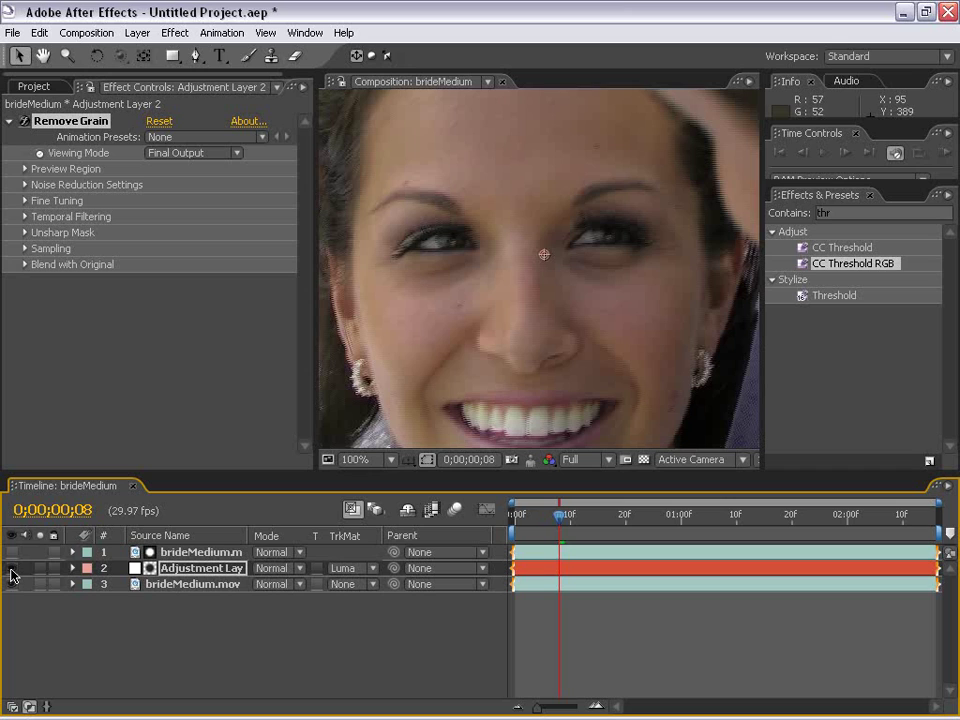
# Step: Set Remove Grain's Noise Reduction to 1.5 and compare the skin with the adjustment layer off and on
pyautogui.click(25, 185)
pyautogui.click(158, 201)
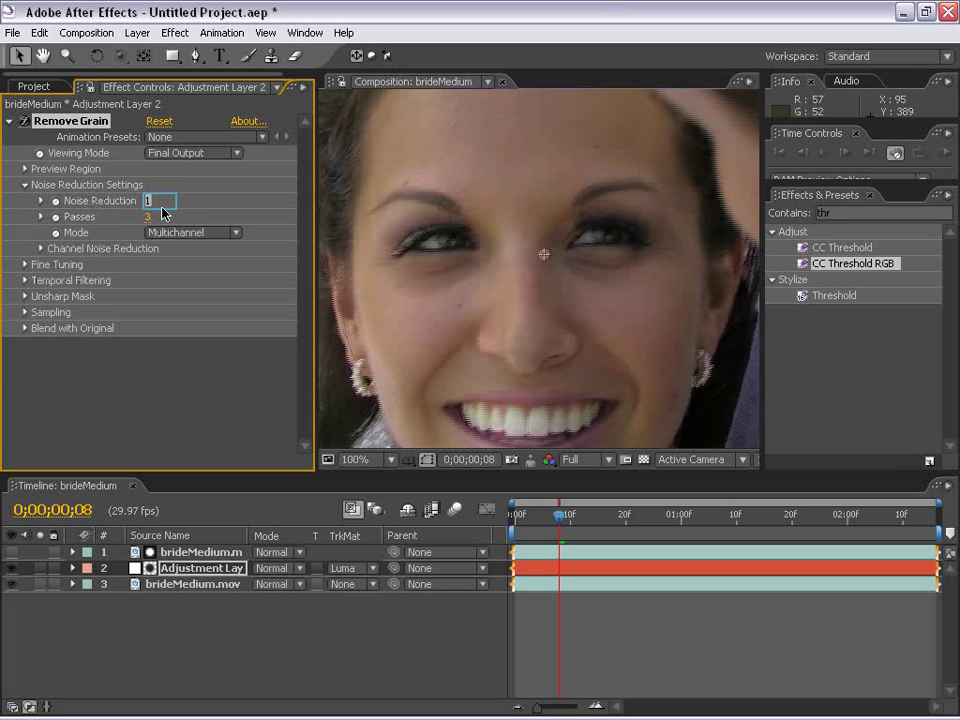
pyautogui.write('1.5')
pyautogui.press('Return')
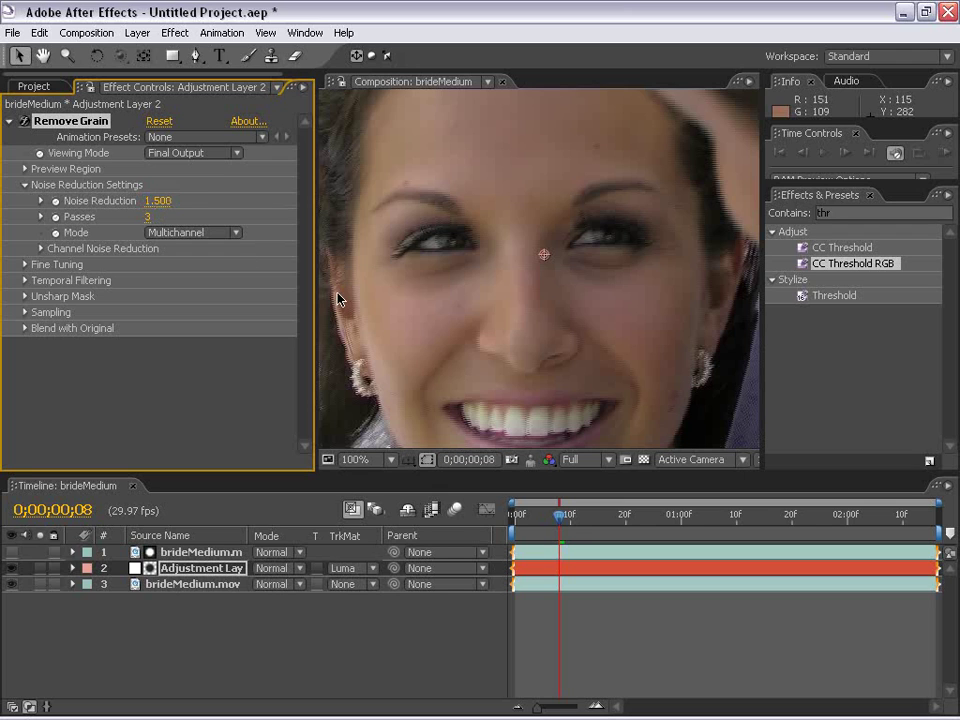
pyautogui.click(12, 552)
pyautogui.click(12, 553)
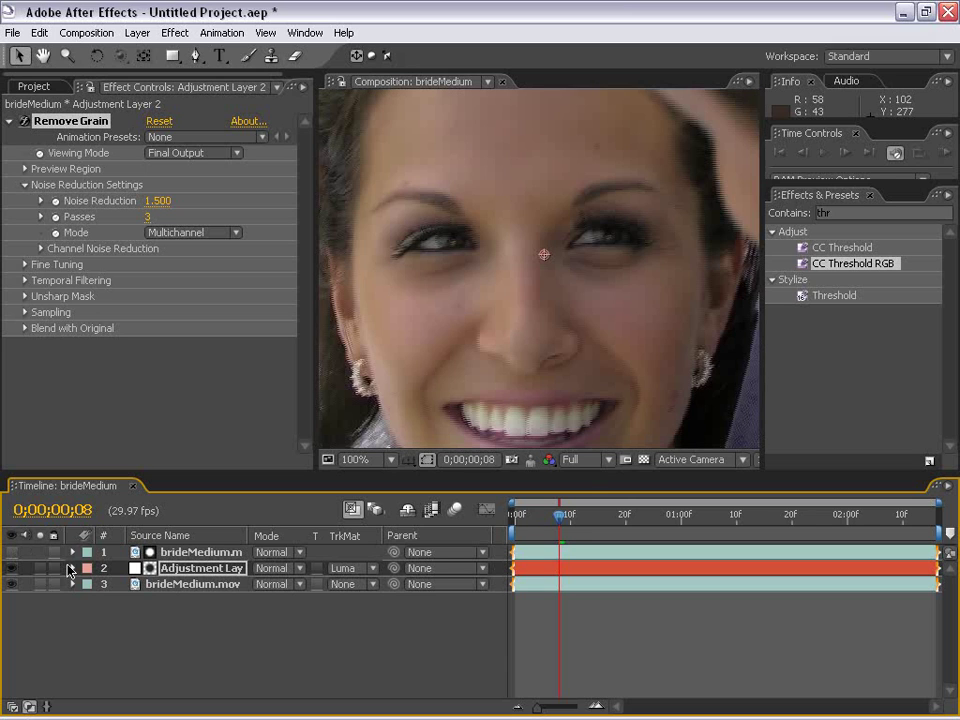
# Step: Apply Remove Grain directly to the bottom brideMedium.mov layer with Viewing Mode set to Final Output and the adjustment layer off
pyautogui.click(167, 584)
pyautogui.scroll(-2, 508, 328)
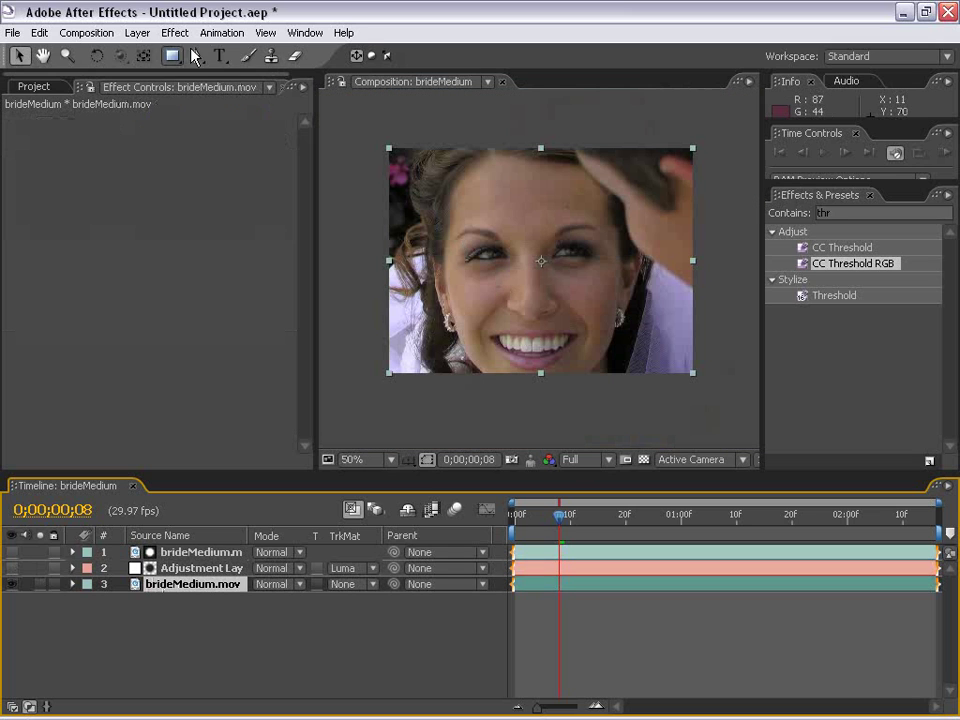
pyautogui.click(175, 32)
pyautogui.moveTo(245, 302)
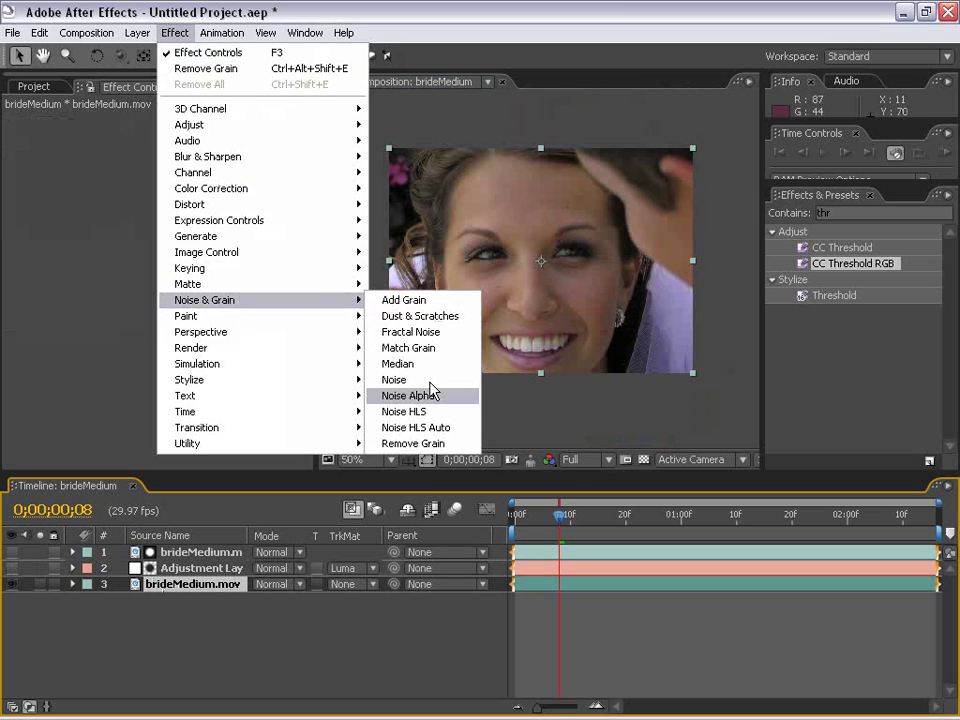
pyautogui.click(430, 443)
pyautogui.click(210, 154)
pyautogui.click(205, 205)
# Step: Examine how Remove Grain on the footage affects the hair and eyes at 100% zoom, with its Noise Reduction Settings expanded
pyautogui.click(25, 169)
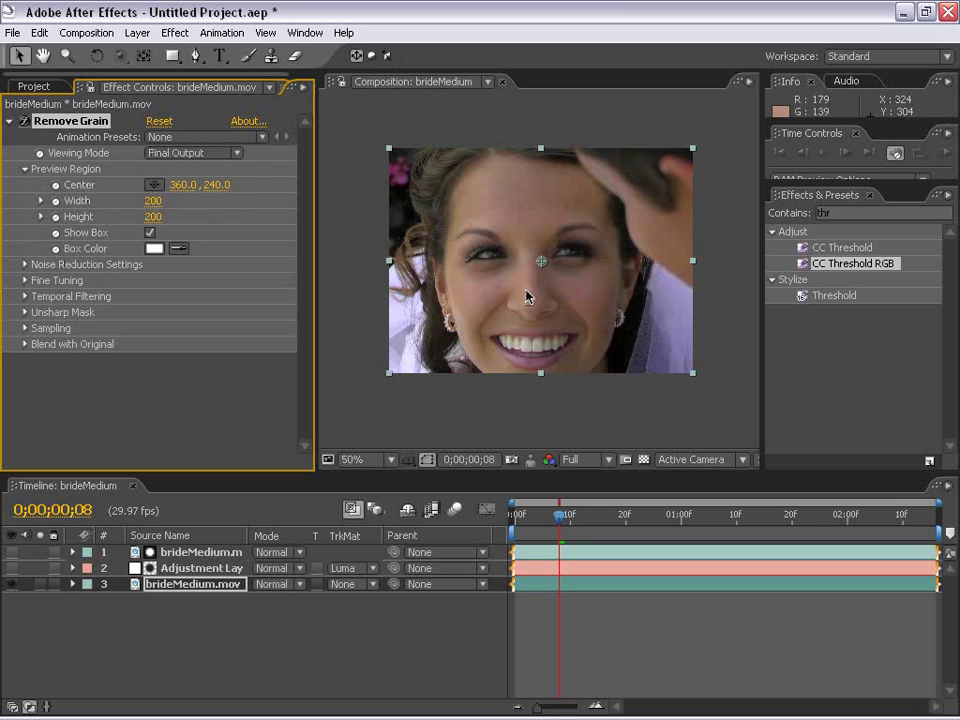
pyautogui.press('.')
pyautogui.moveTo(540, 253); pyautogui.dragTo(660, 336)
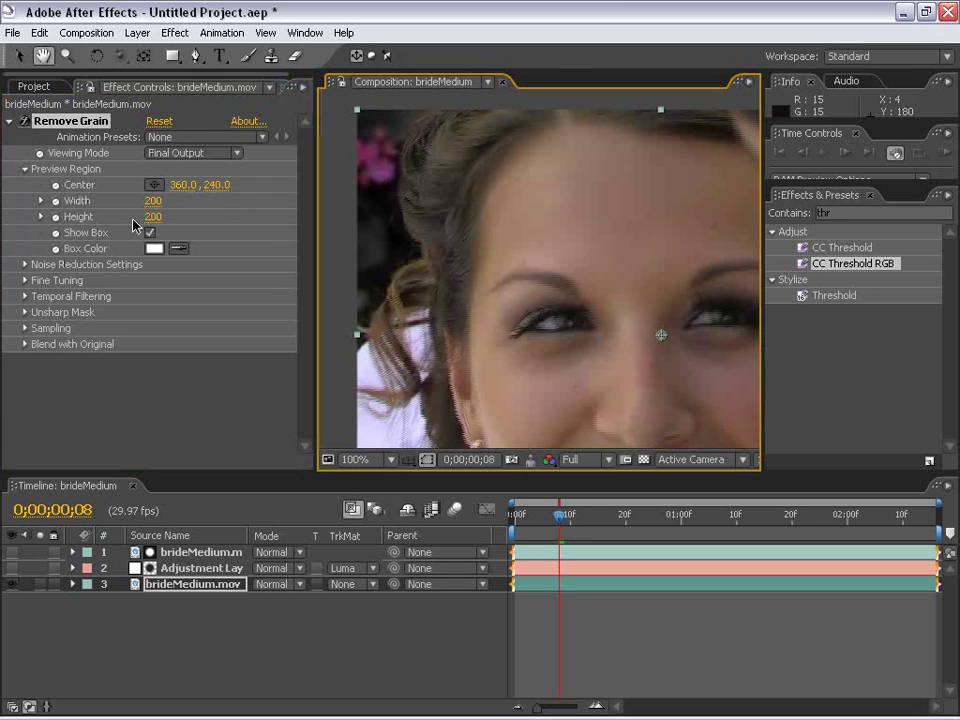
pyautogui.click(25, 264)
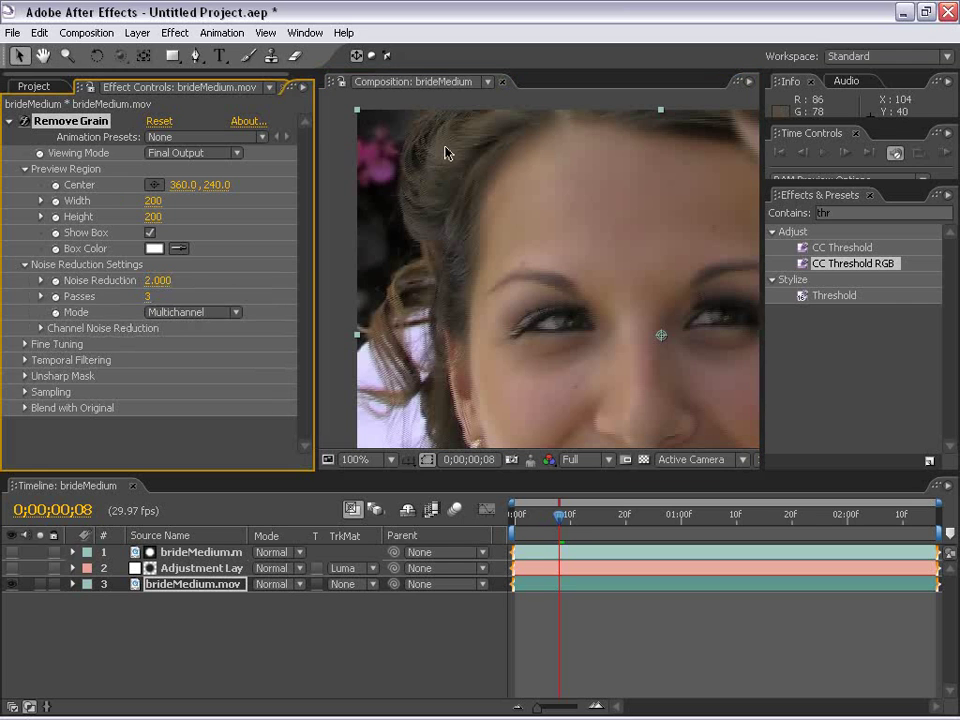
pyautogui.moveTo(544, 328); pyautogui.dragTo(538, 277)
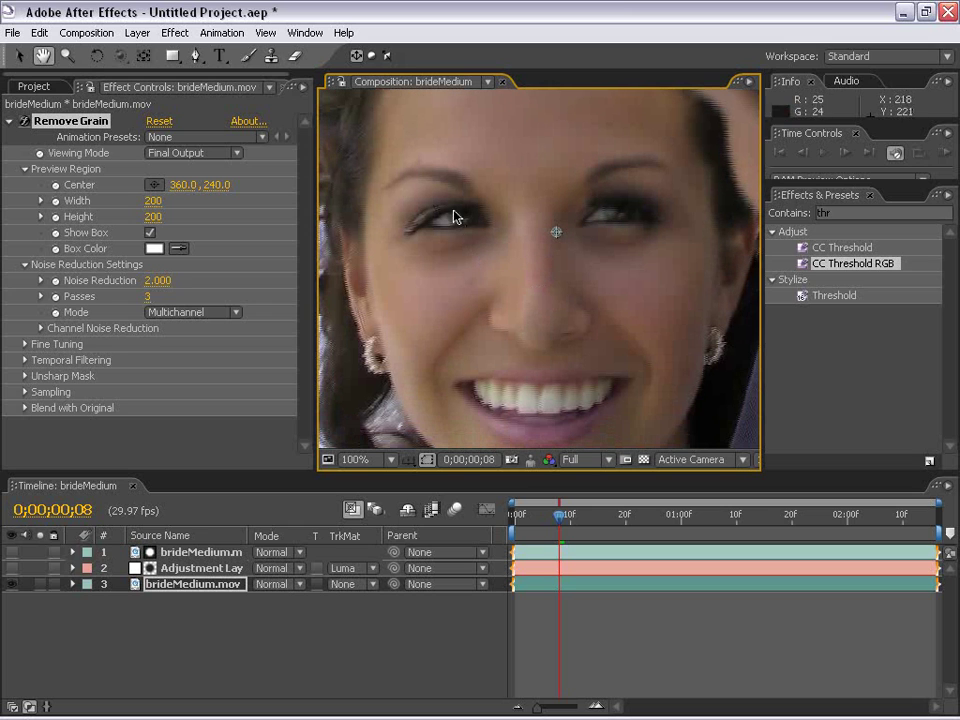
# Step: Delete Remove Grain from the brideMedium.mov footage layer and return the composition view to 50% zoom
pyautogui.click(76, 127)
pyautogui.press('v')
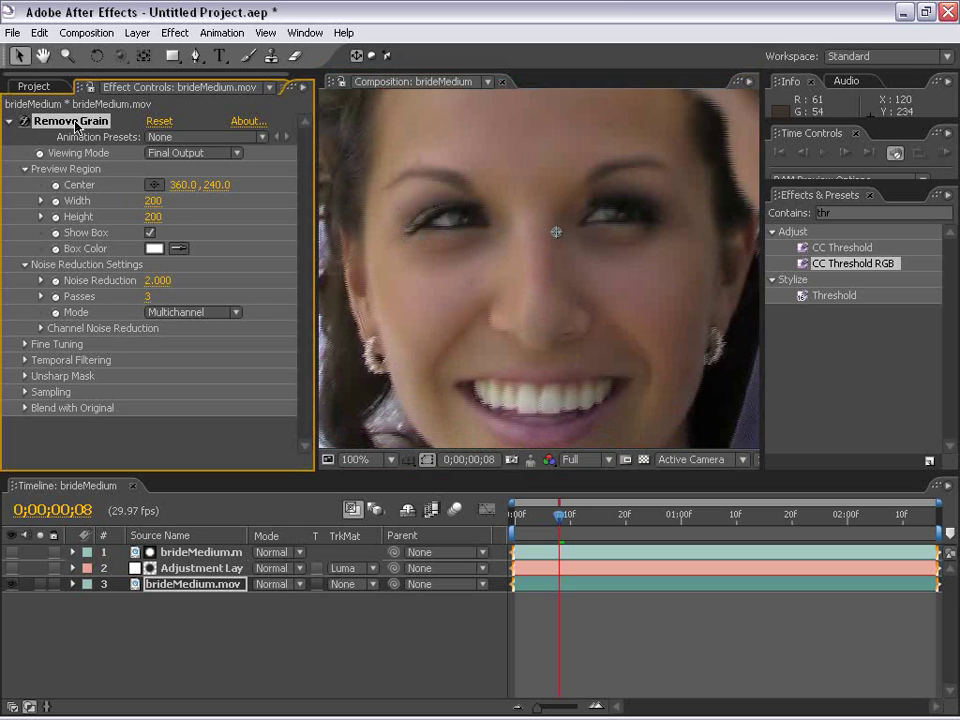
pyautogui.press('Delete')
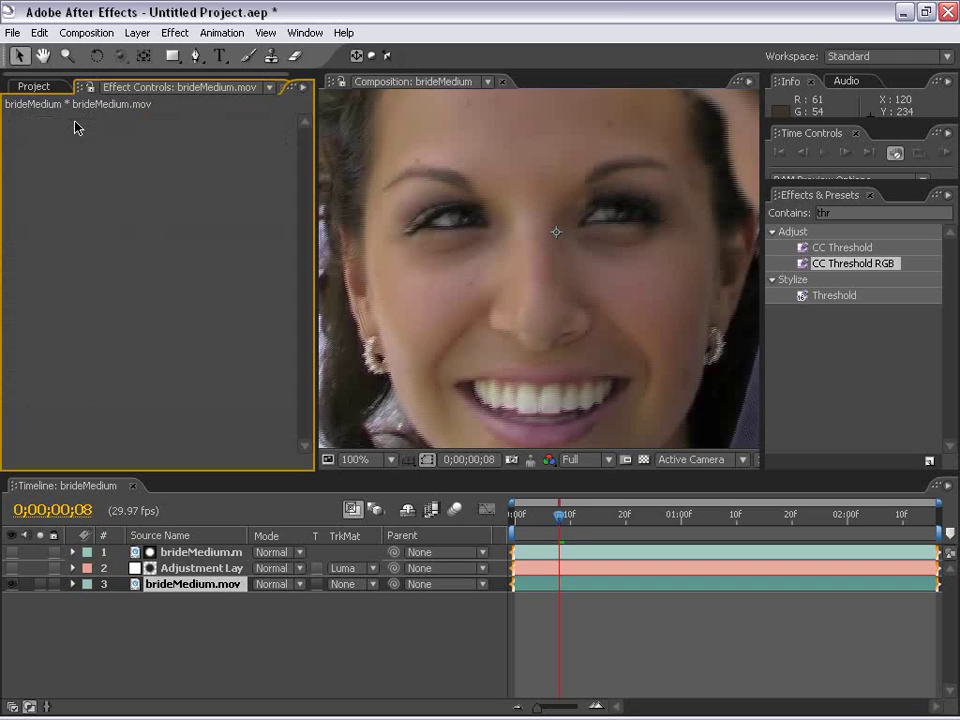
pyautogui.click(34, 86)
pyautogui.press(',')
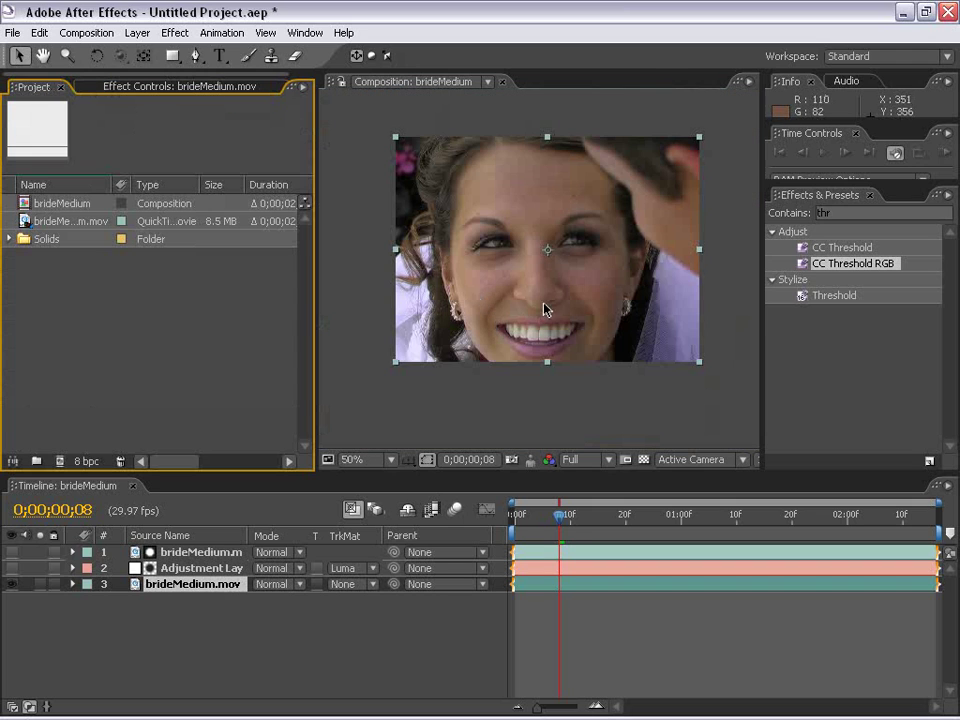
pyautogui.click(549, 415)
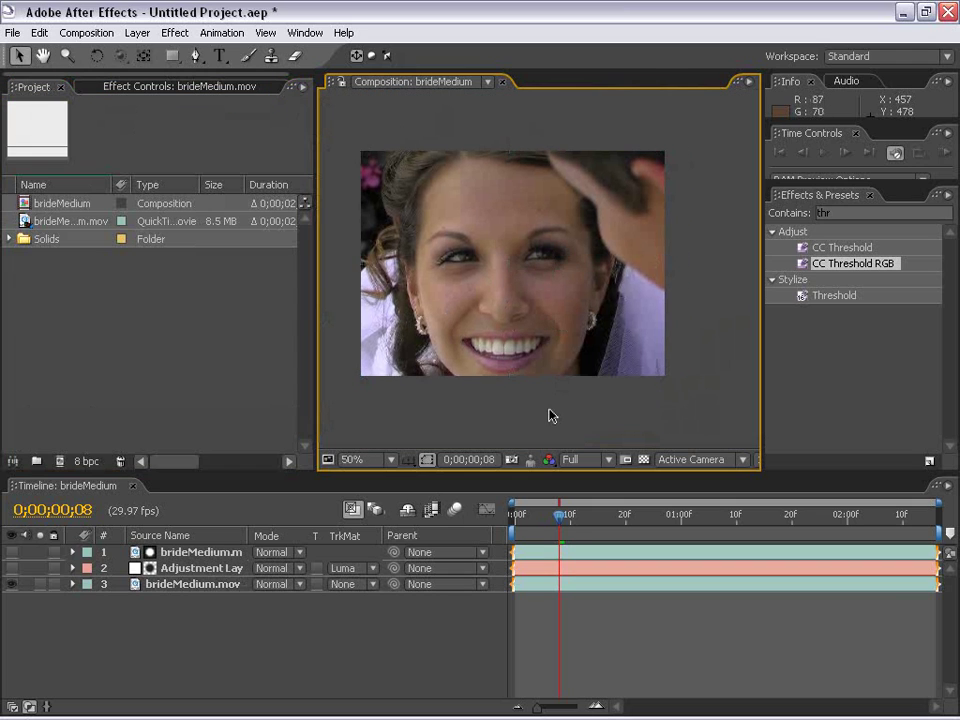
# Step: Switch the adjustment layer back on and enable Temporal Filtering in its Remove Grain effect
pyautogui.click(165, 568)
pyautogui.press('h')
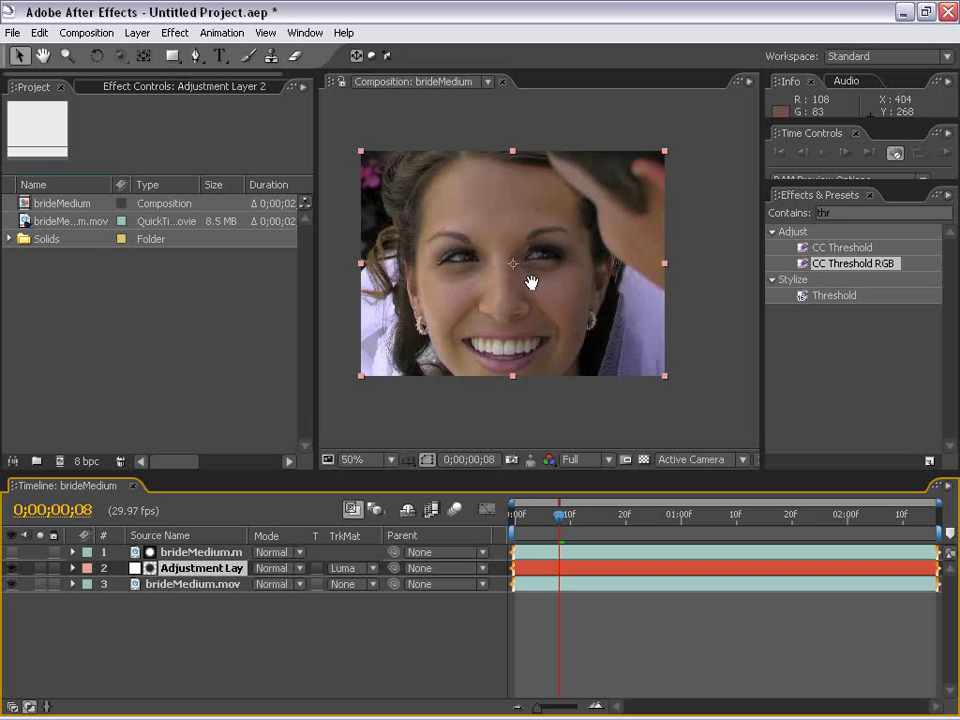
pyautogui.press('.')
pyautogui.moveTo(467, 304); pyautogui.dragTo(525, 326)
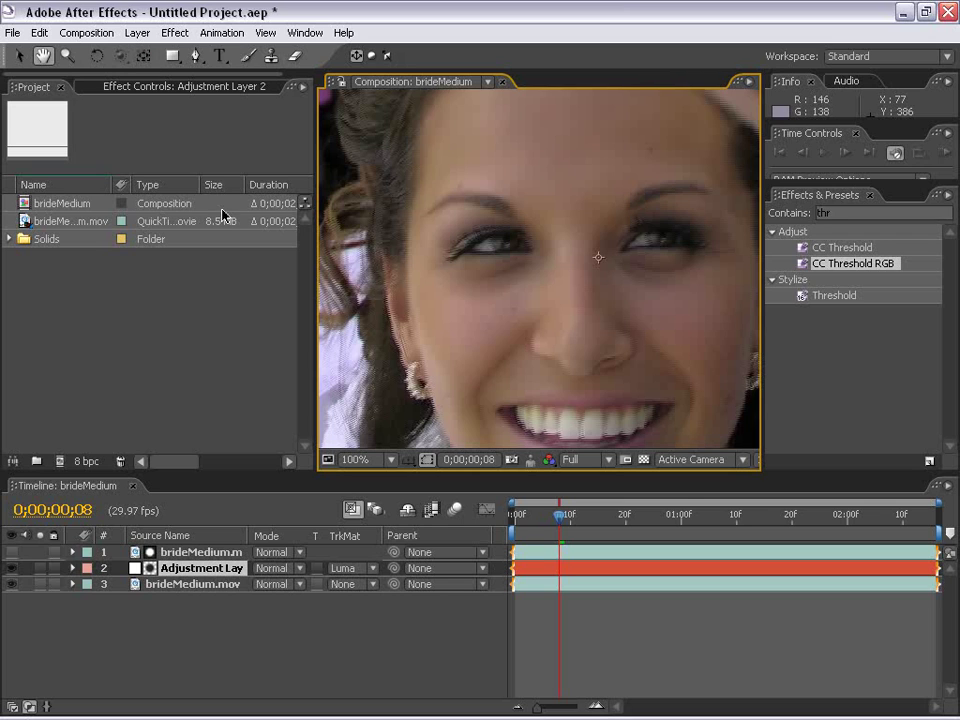
pyautogui.click(171, 89)
pyautogui.press('v')
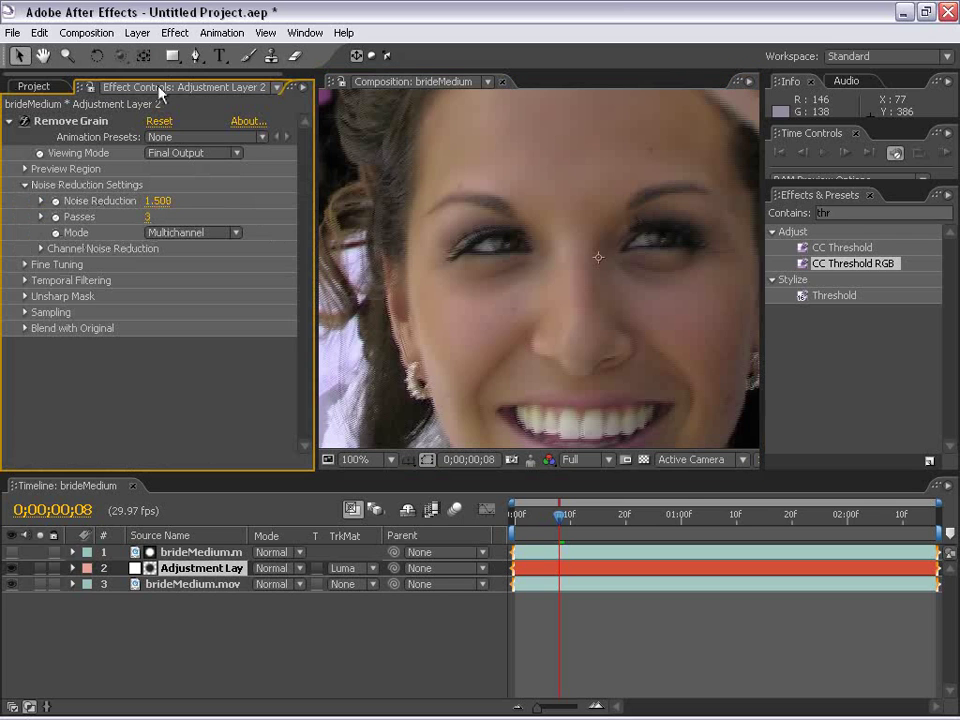
pyautogui.click(25, 266)
pyautogui.click(25, 345)
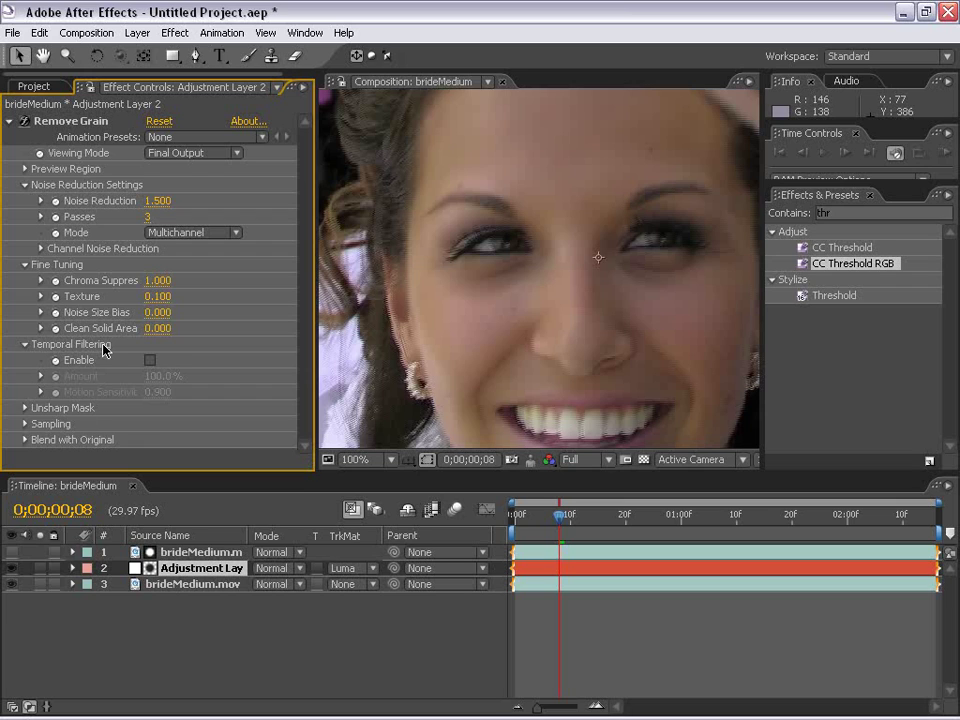
pyautogui.click(150, 361)
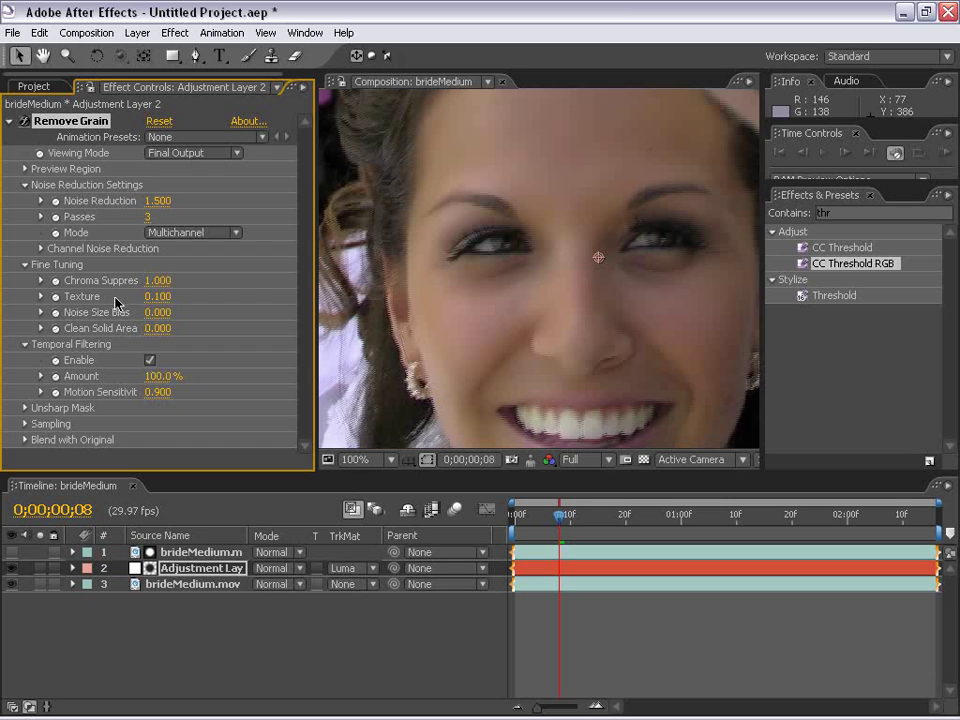
# Step: Set the Motion Sensitivity of Remove Grain's Temporal Filtering to 0.95
pyautogui.click(71, 122)
pyautogui.moveTo(163, 398); pyautogui.dragTo(207, 398)
pyautogui.click(157, 394)
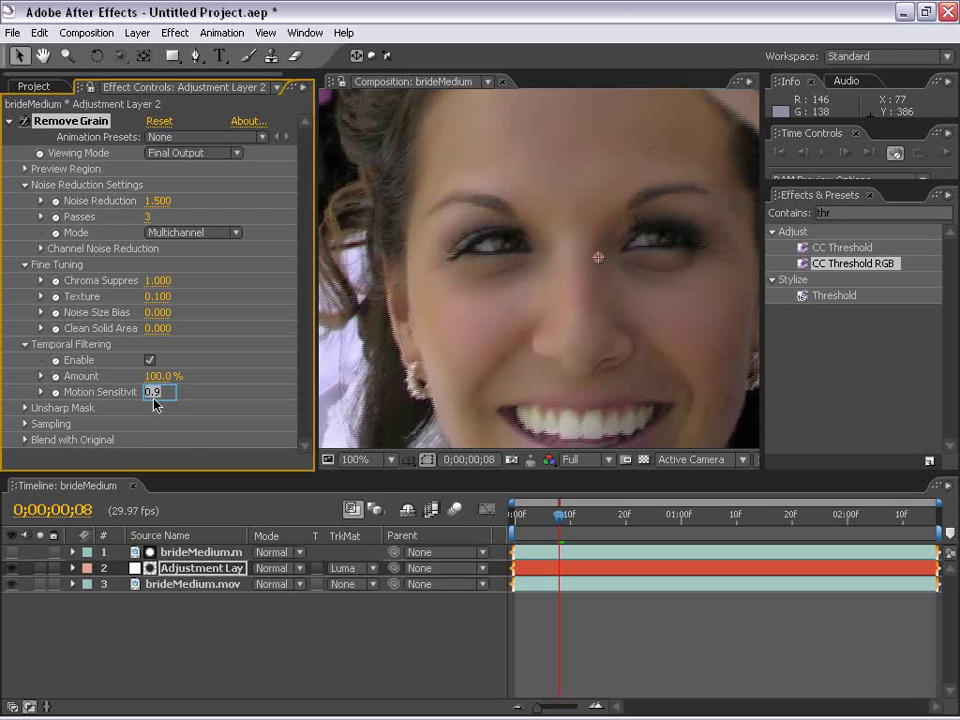
pyautogui.write('.9')
pyautogui.press('Return')
pyautogui.click(157, 392)
pyautogui.press('Return')
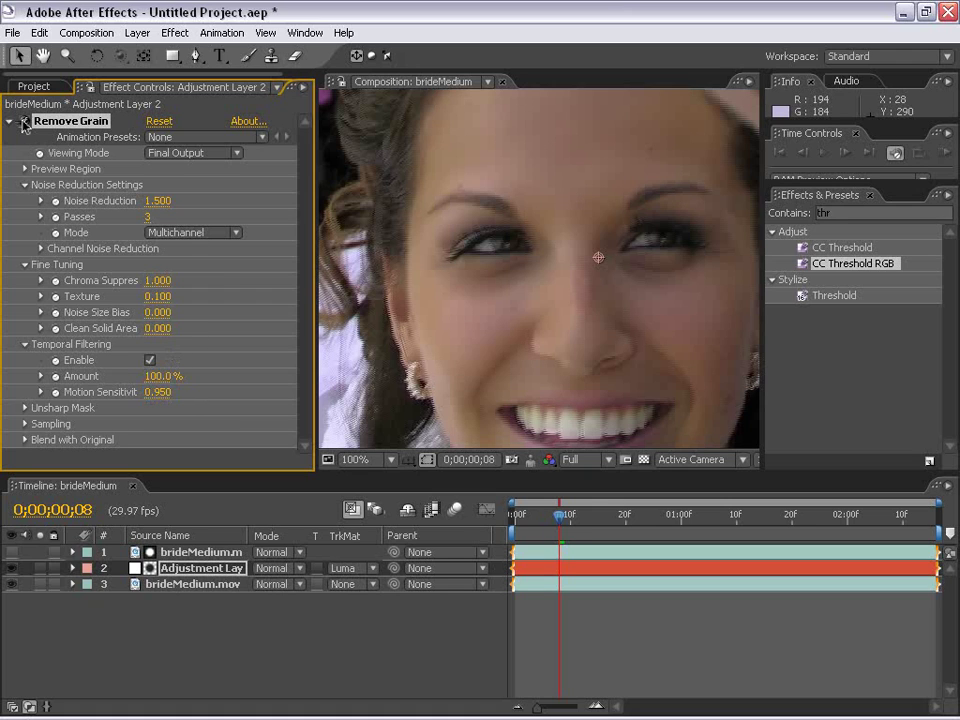
# Step: Set the Temporal Filtering Motion Sensitivity to 0.925 and look over the face with the layer deselected
pyautogui.click(157, 392)
pyautogui.write('.92')
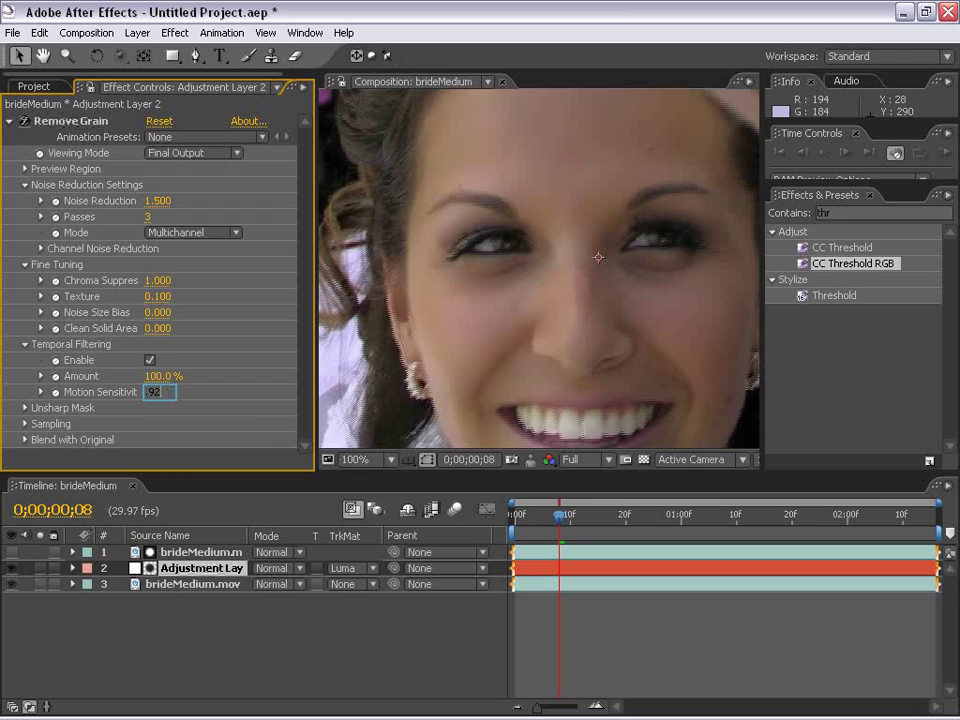
pyautogui.write('5')
pyautogui.press('Return')
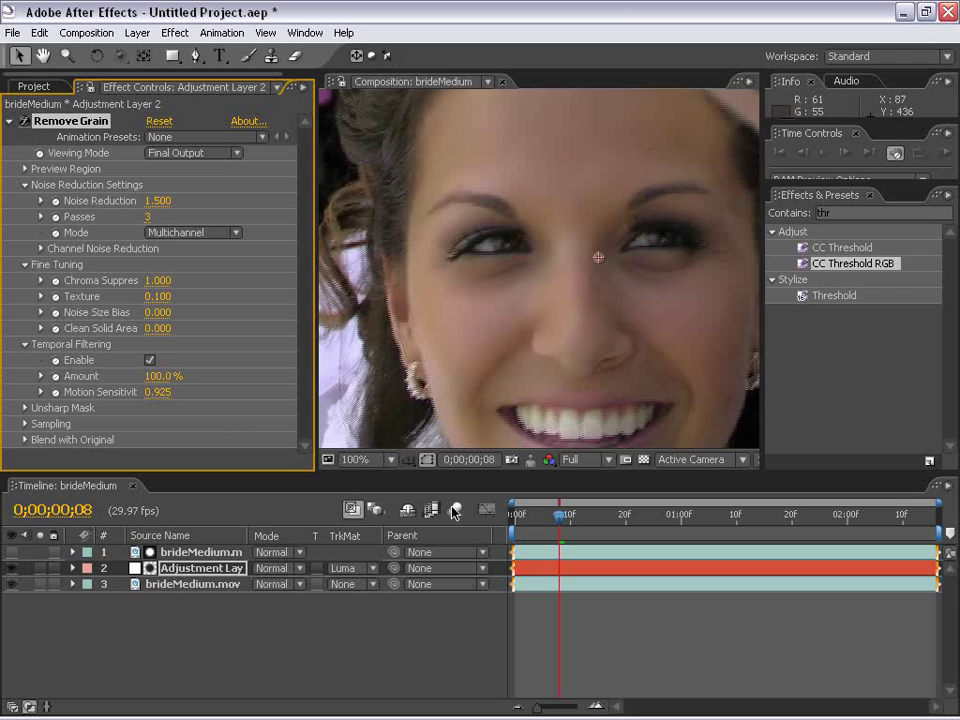
pyautogui.click(621, 621)
pyautogui.press('h')
pyautogui.moveTo(508, 364); pyautogui.dragTo(562, 273)
pyautogui.moveTo(570, 219); pyautogui.dragTo(594, 326)
pyautogui.press('v')
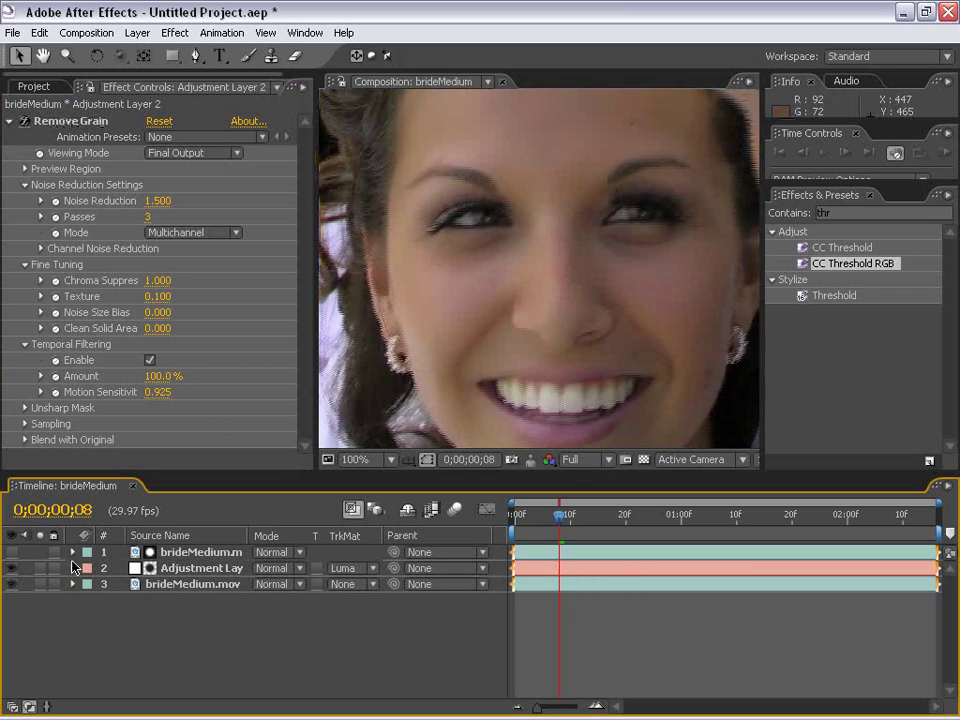
# Step: Show the black-and-white top layer and rename it as matte
pyautogui.click(11, 552)
pyautogui.click(195, 555)
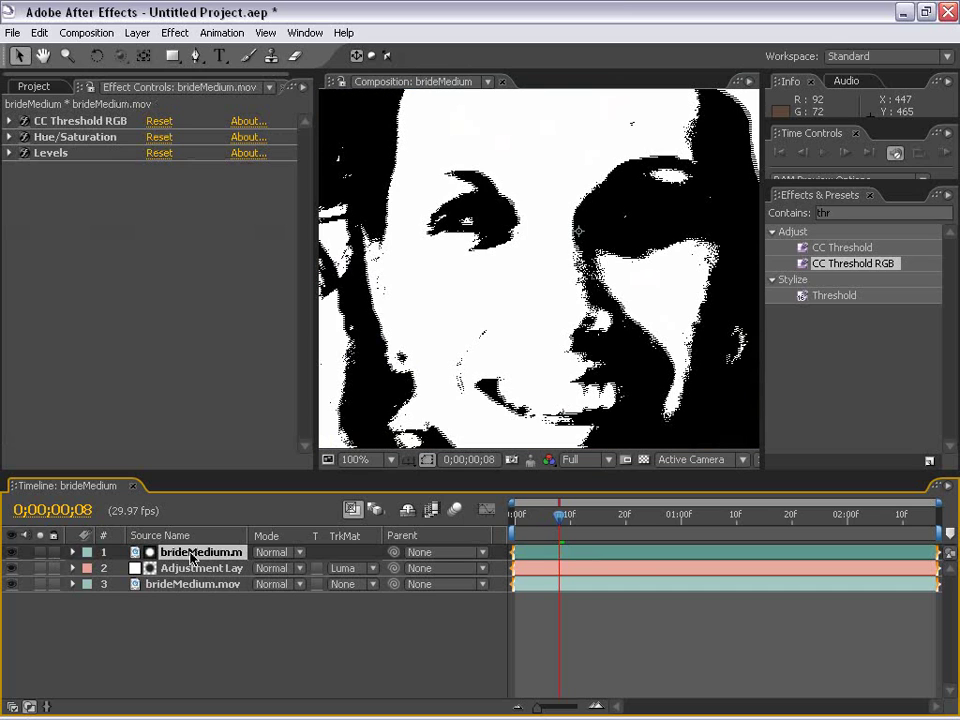
pyautogui.press('Return')
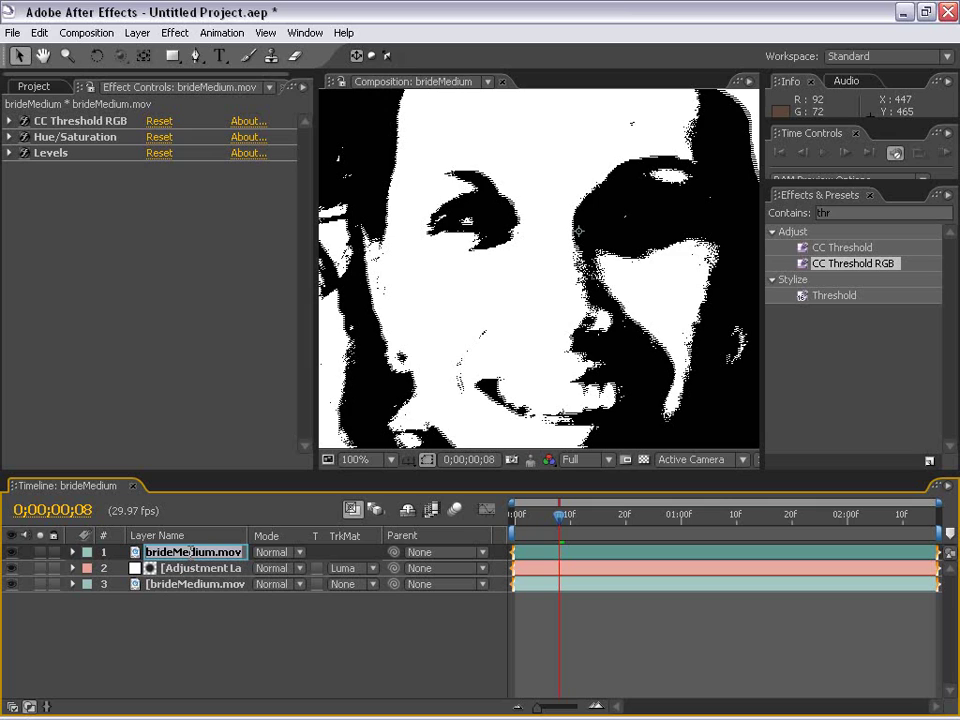
pyautogui.write('m')
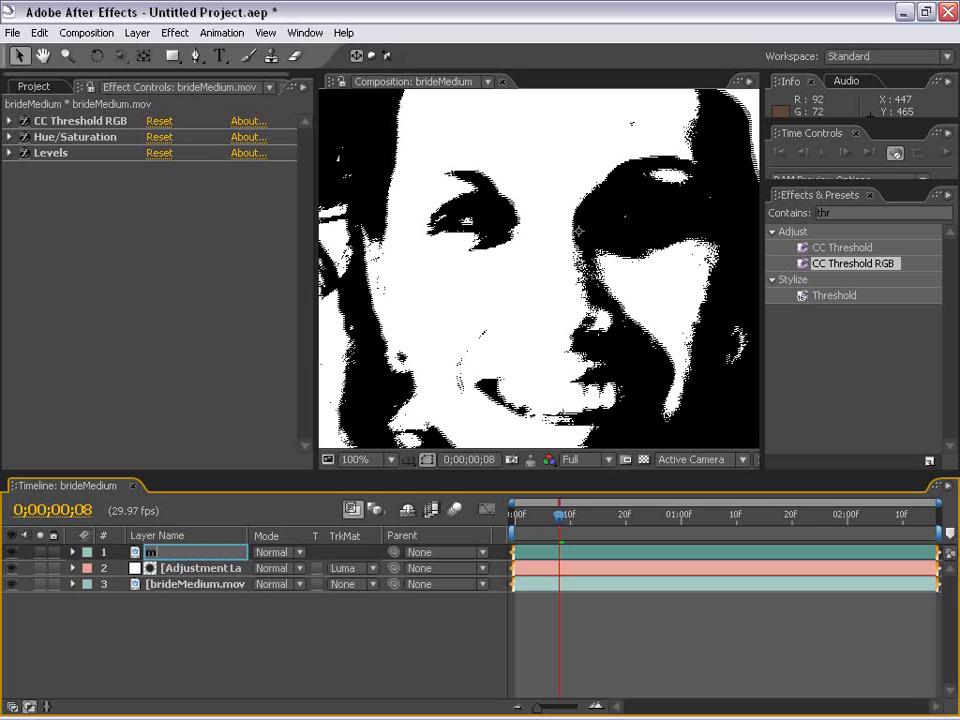
pyautogui.write('atte')
pyautogui.press('Return')
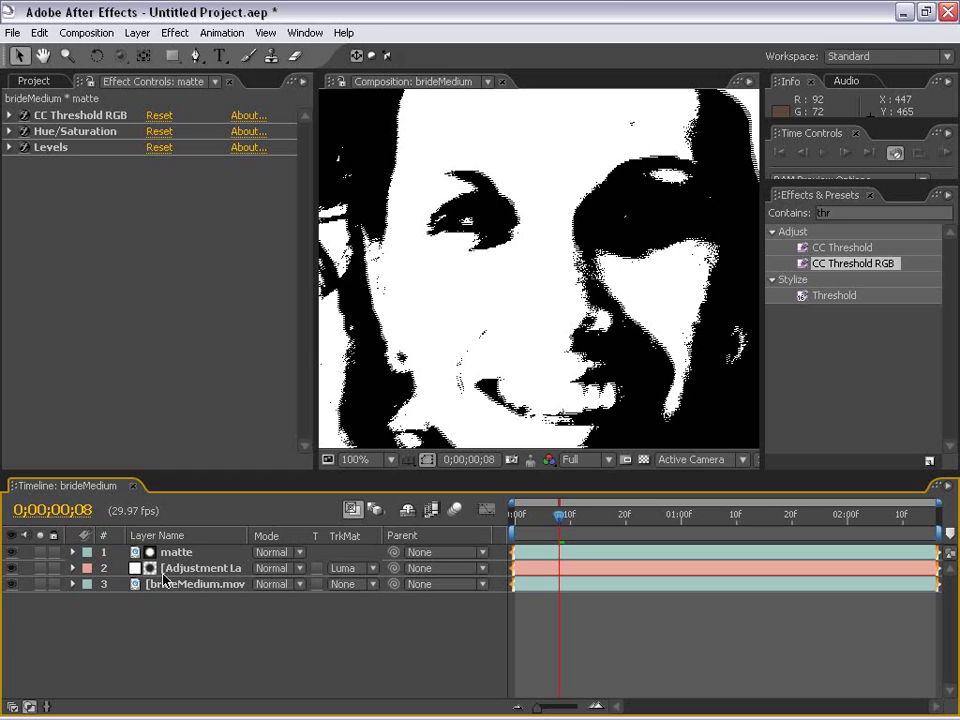
# Step: Soften the matte layer's hard edges with a Fast Blur effect, setting Blurriness to 6
pyautogui.click(549, 558)
pyautogui.press('h')
pyautogui.moveTo(456, 280); pyautogui.dragTo(542, 313)
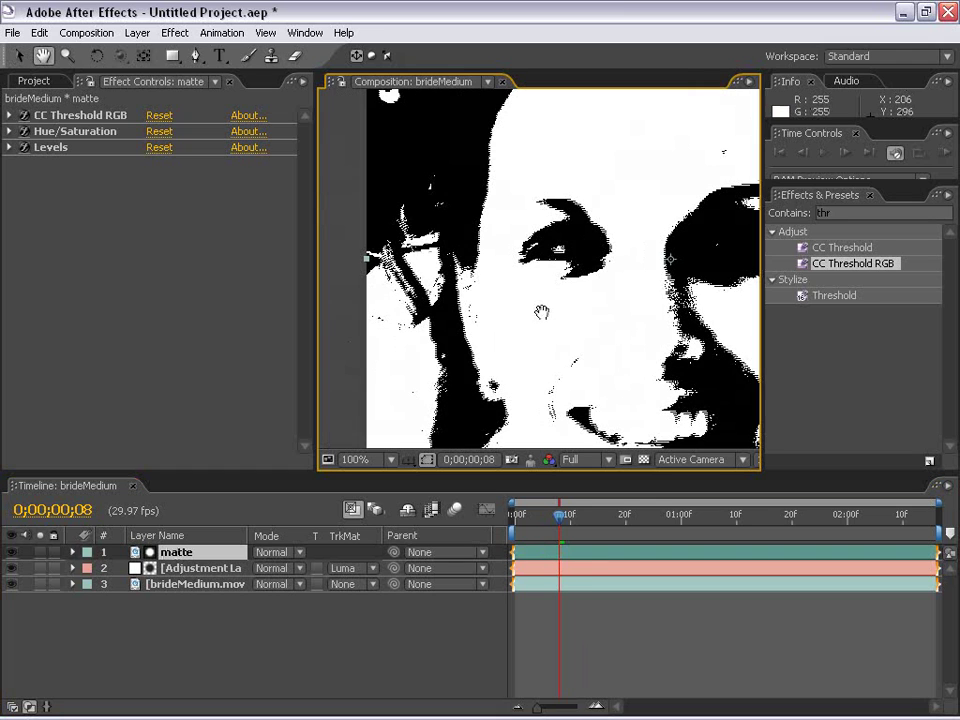
pyautogui.moveTo(714, 256); pyautogui.dragTo(598, 275)
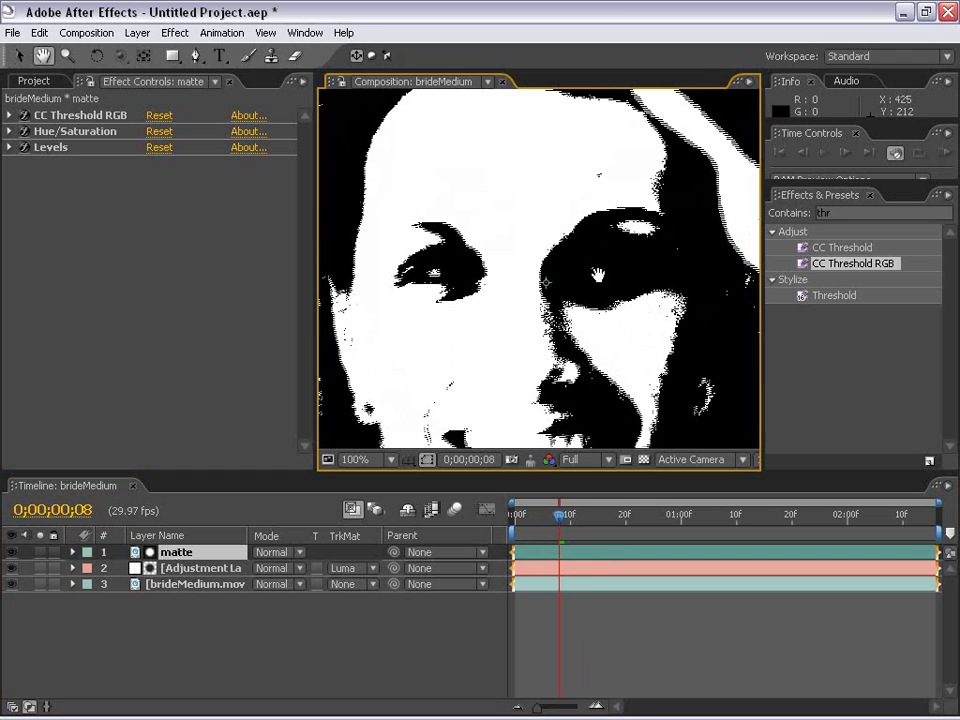
pyautogui.click(175, 32)
pyautogui.moveTo(236, 156)
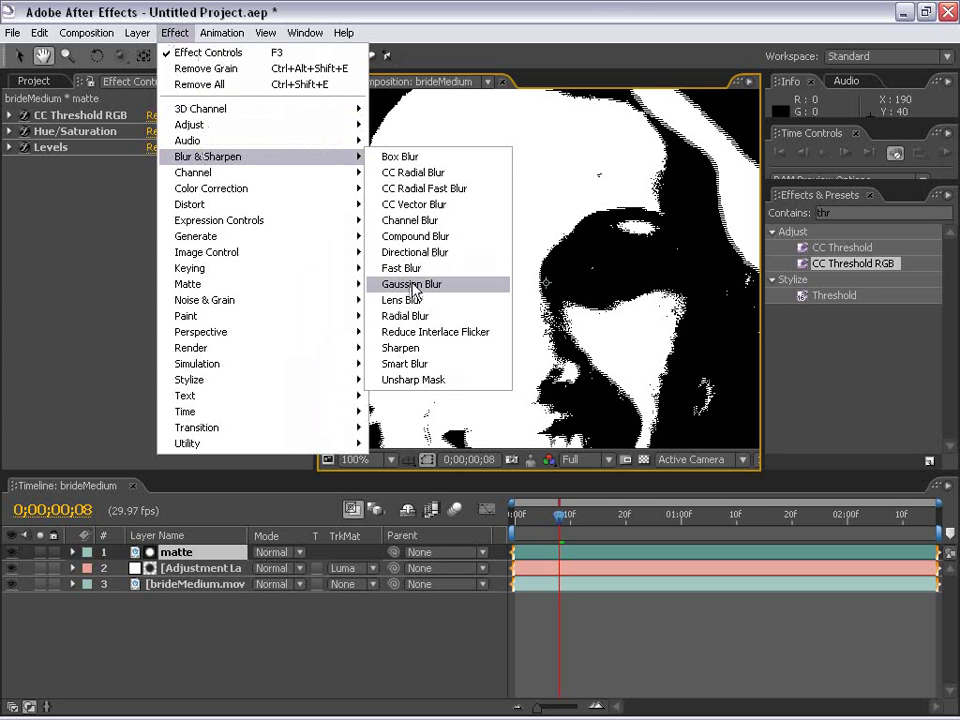
pyautogui.click(411, 270)
pyautogui.click(152, 195)
pyautogui.write('6')
pyautogui.press('Return')
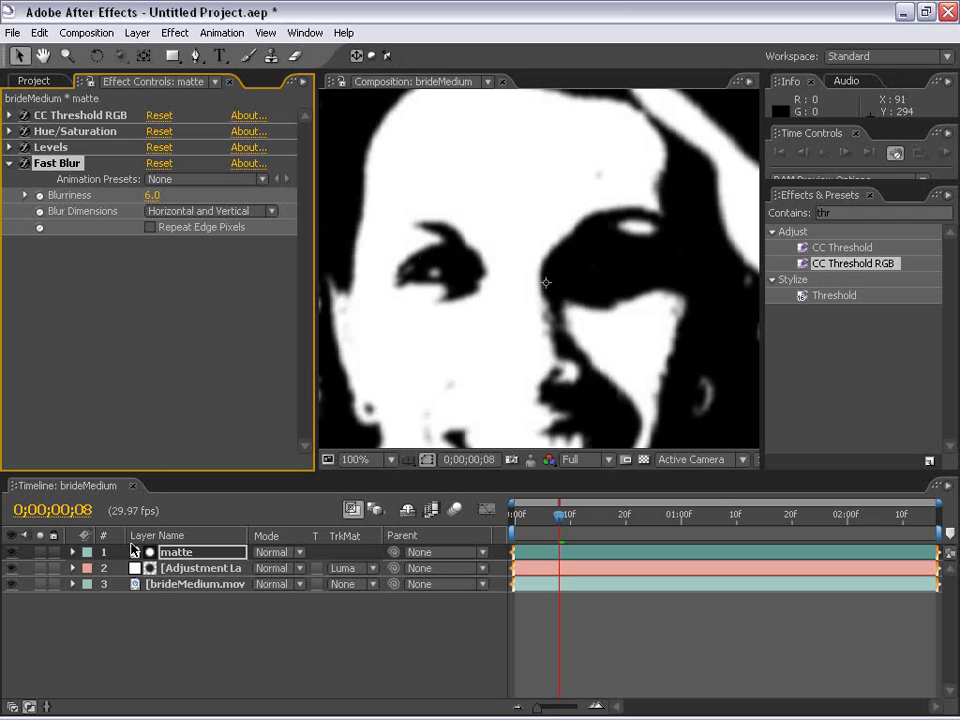
# Step: Hide the matte layer and bring the bride's face into view
pyautogui.click(12, 553)
pyautogui.press('space')
pyautogui.moveTo(526, 391); pyautogui.dragTo(574, 286)
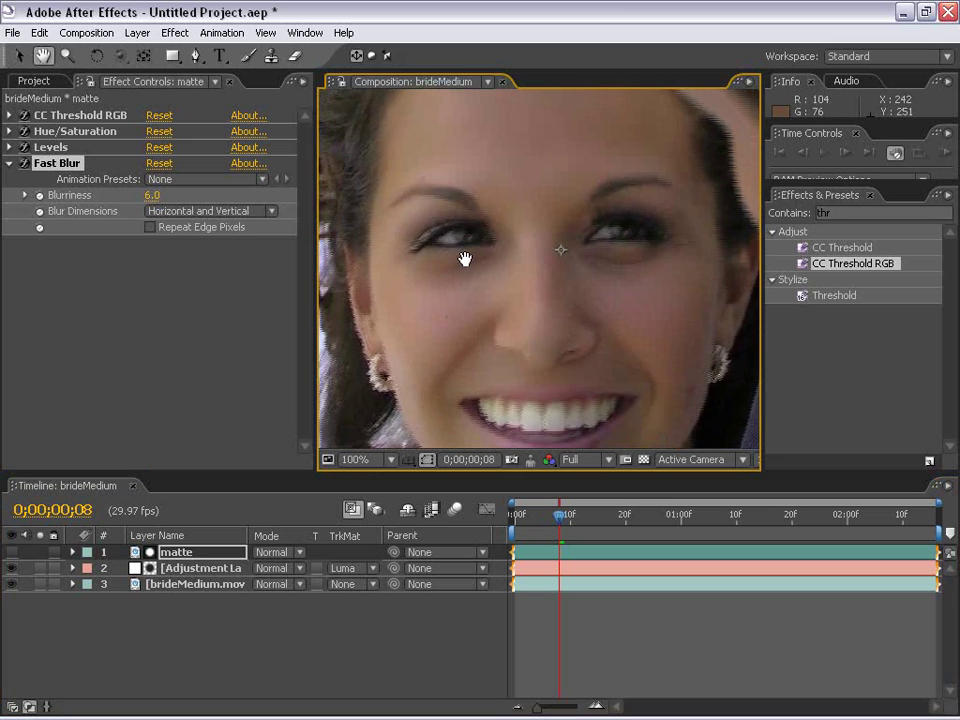
# Step: Examine the skin around the eyes, nose and mouth at 100% and 200% zoom, comparing the adjustment layer off and on
pyautogui.scroll(1, 463, 259)
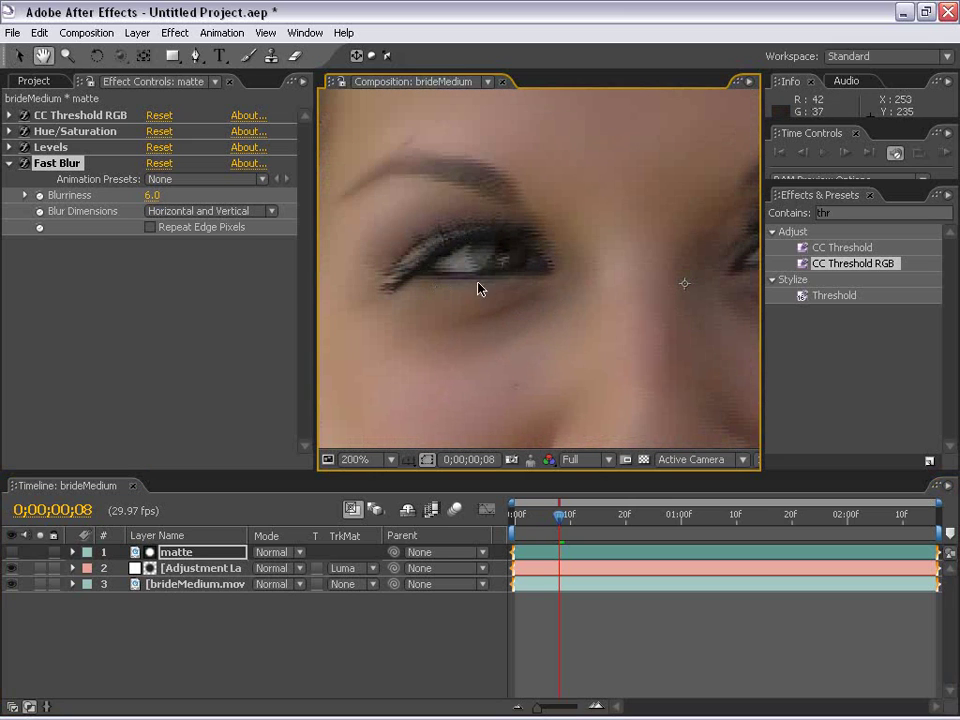
pyautogui.scroll(-1, 480, 285)
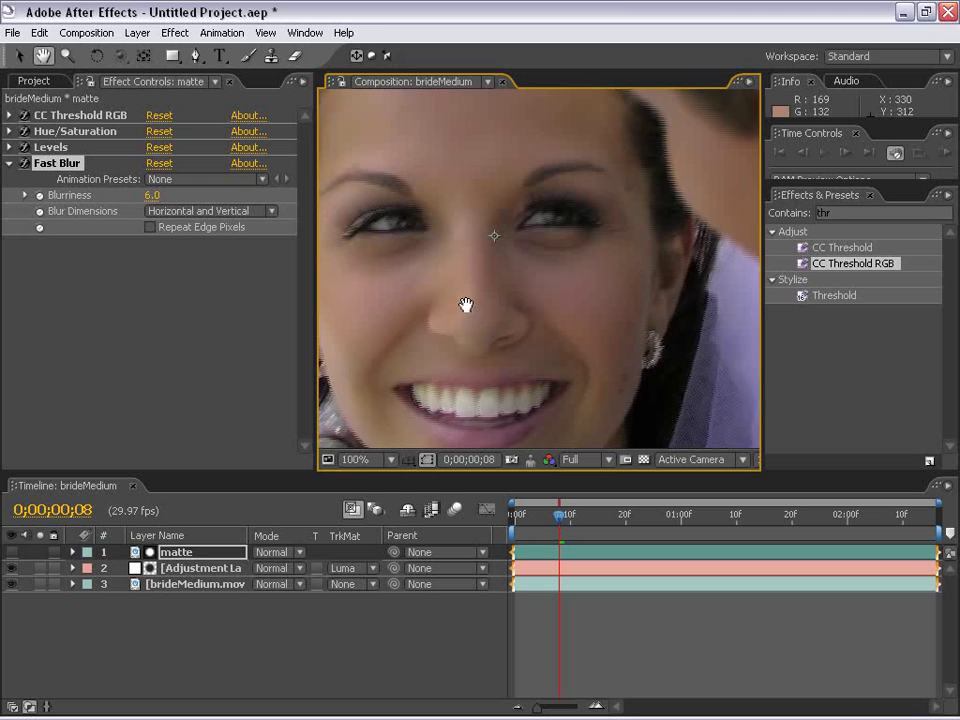
pyautogui.moveTo(467, 304); pyautogui.dragTo(521, 315)
pyautogui.moveTo(474, 386); pyautogui.dragTo(574, 287)
pyautogui.scroll(1, 491, 302)
pyautogui.scroll(-1, 509, 290)
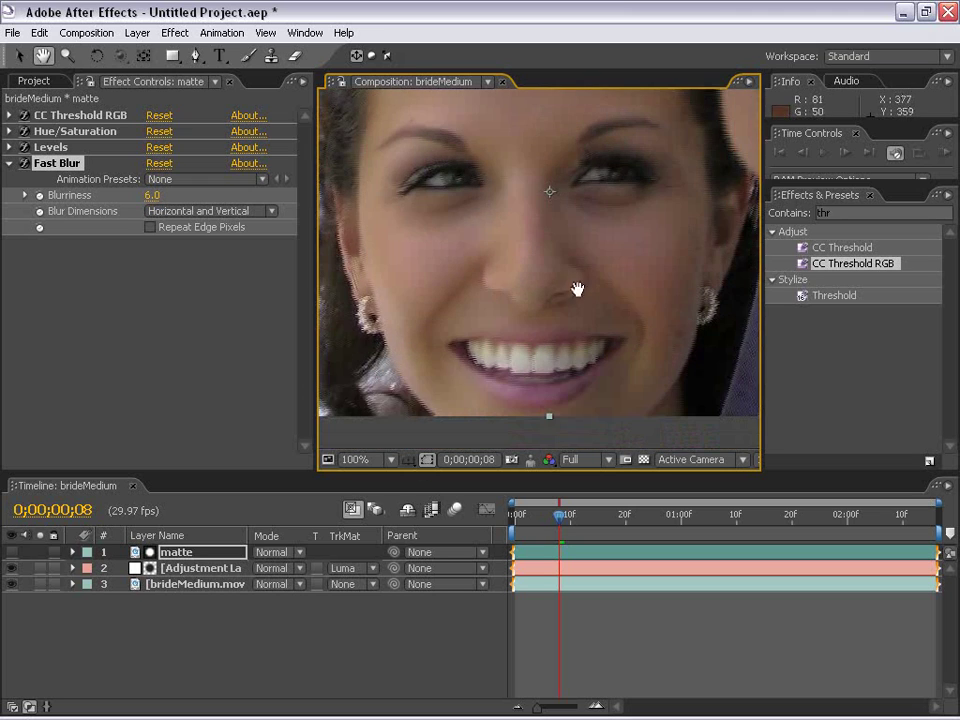
pyautogui.scroll(1, 509, 176)
pyautogui.moveTo(514, 317); pyautogui.dragTo(538, 302)
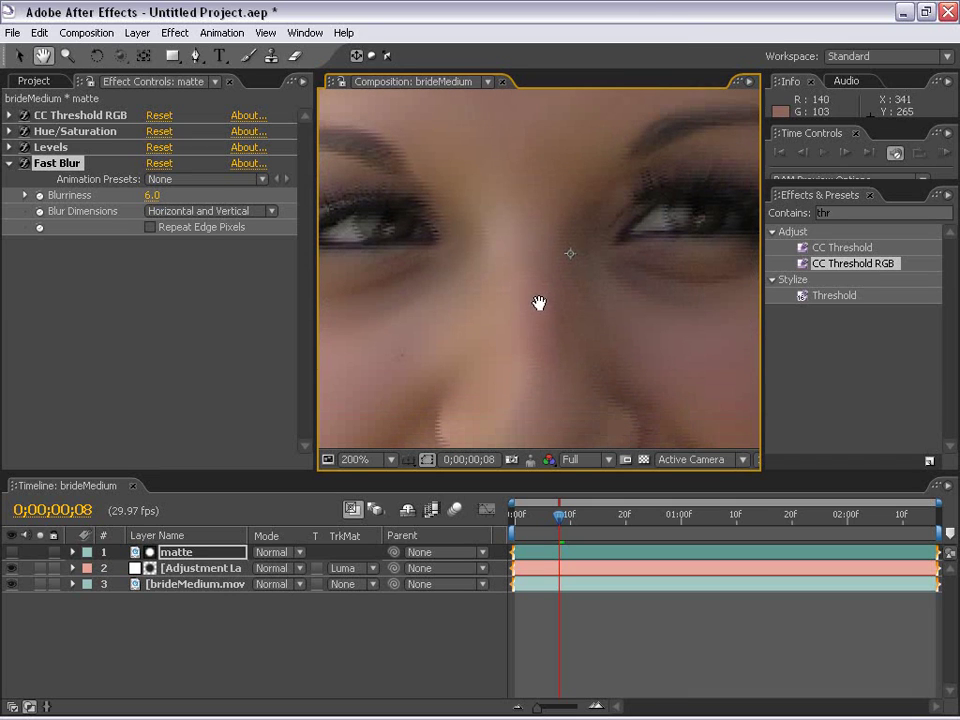
pyautogui.click(12, 568)
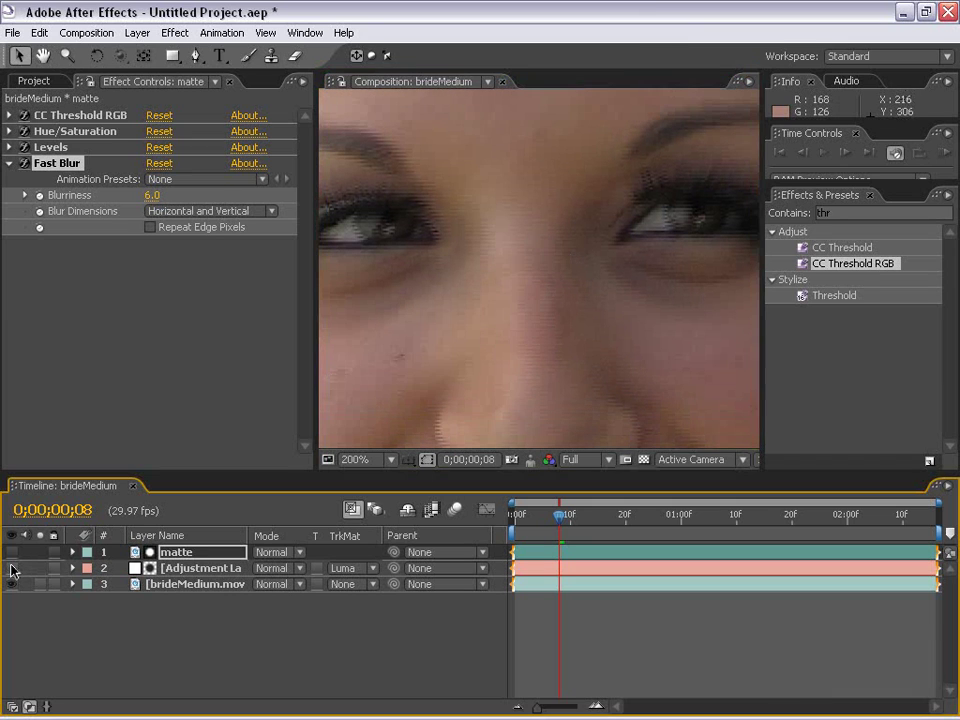
pyautogui.scroll(-1, 720, 257)
pyautogui.moveTo(560, 312); pyautogui.dragTo(557, 279)
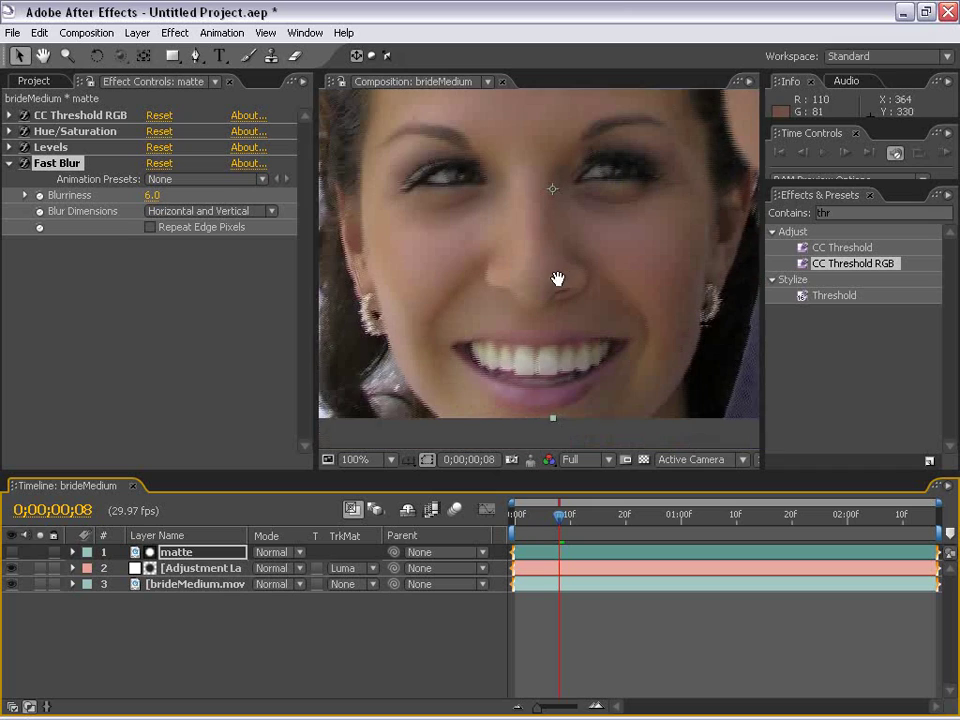
# Step: Compare the whole frame with the adjustment layer off and on, and run a RAM preview at 50% zoom
pyautogui.scroll(-1, 557, 337)
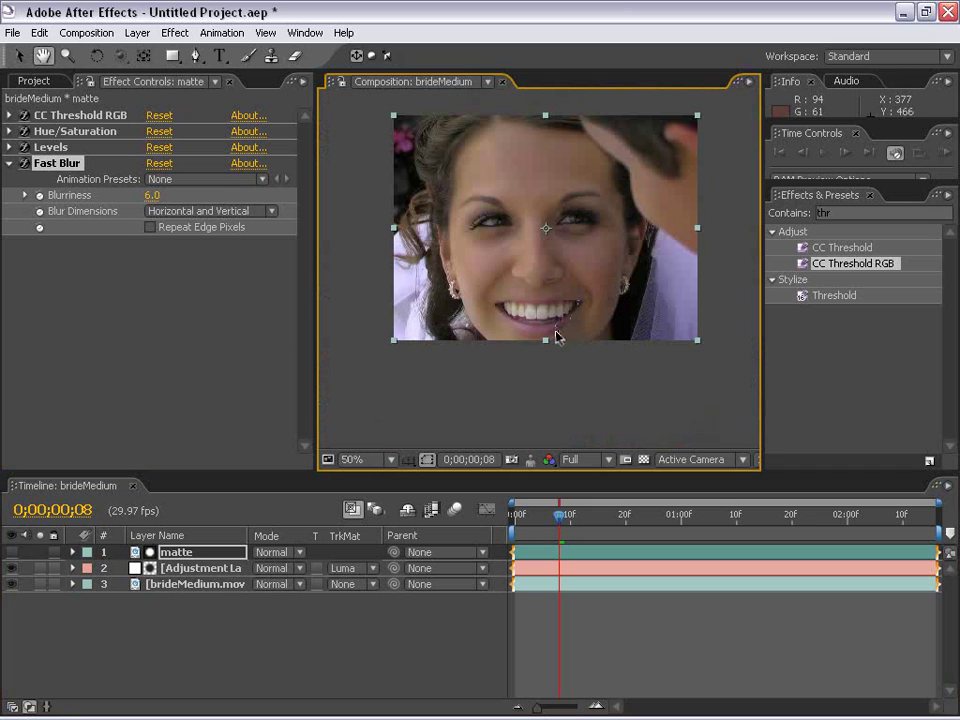
pyautogui.click(566, 411)
pyautogui.click(11, 568)
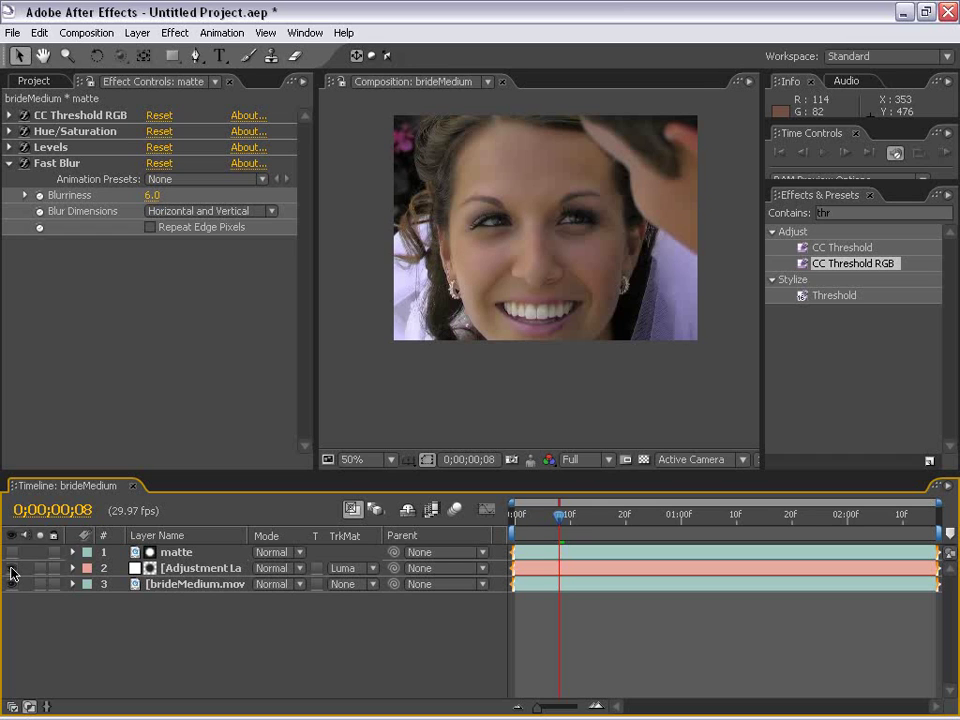
pyautogui.press('KP_0')
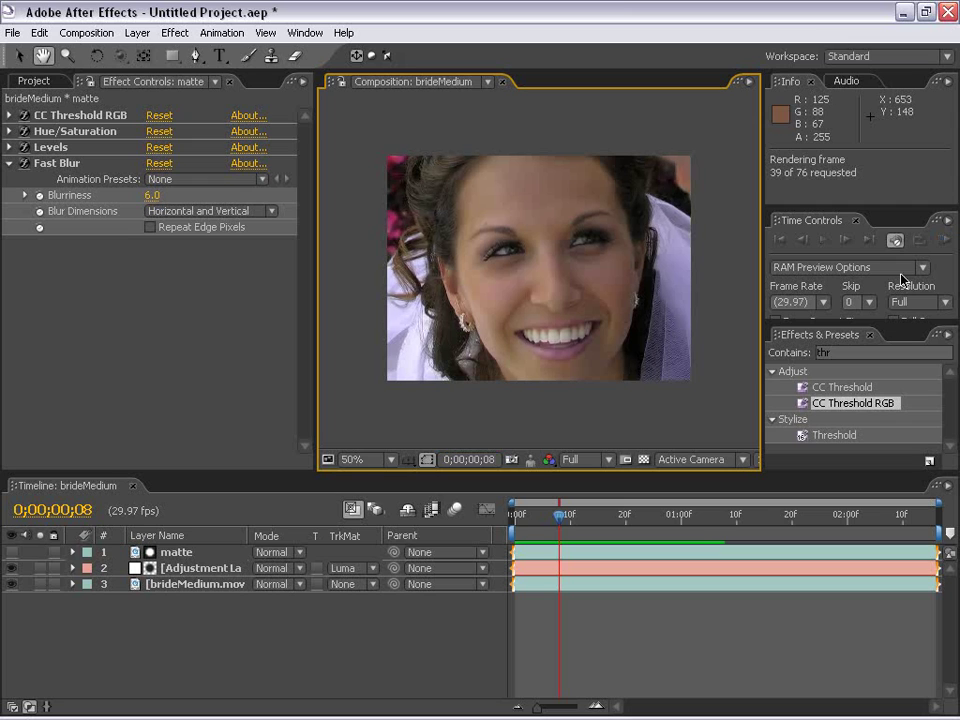
pyautogui.click(527, 415)
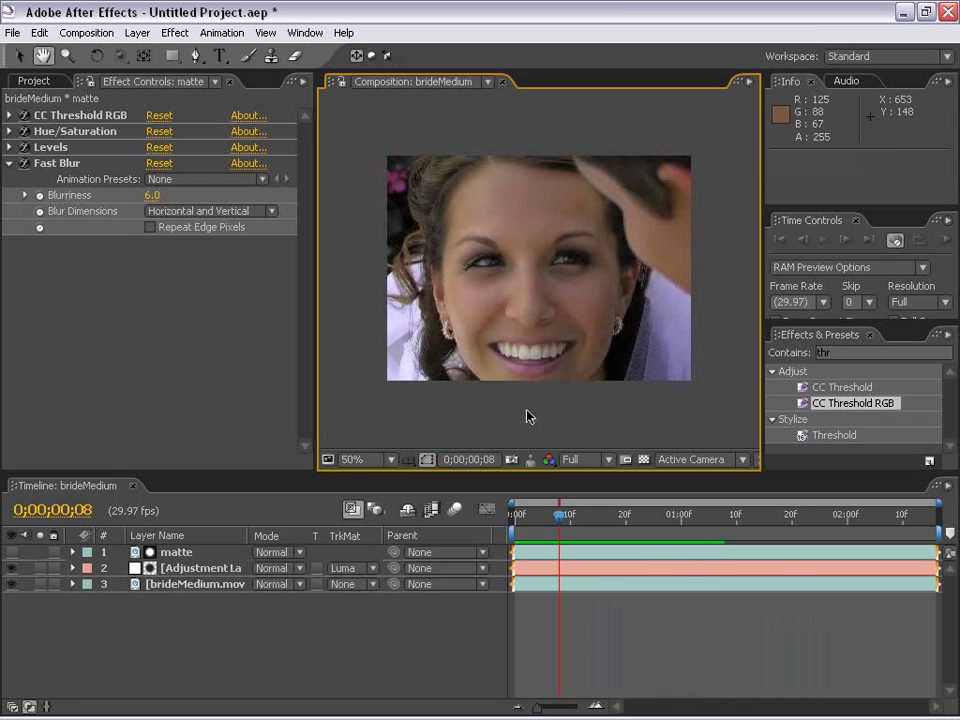
# Step: Maximize the composition view, enlarge the bride's face to 100% and run a RAM preview of the clip
pyautogui.press('`')
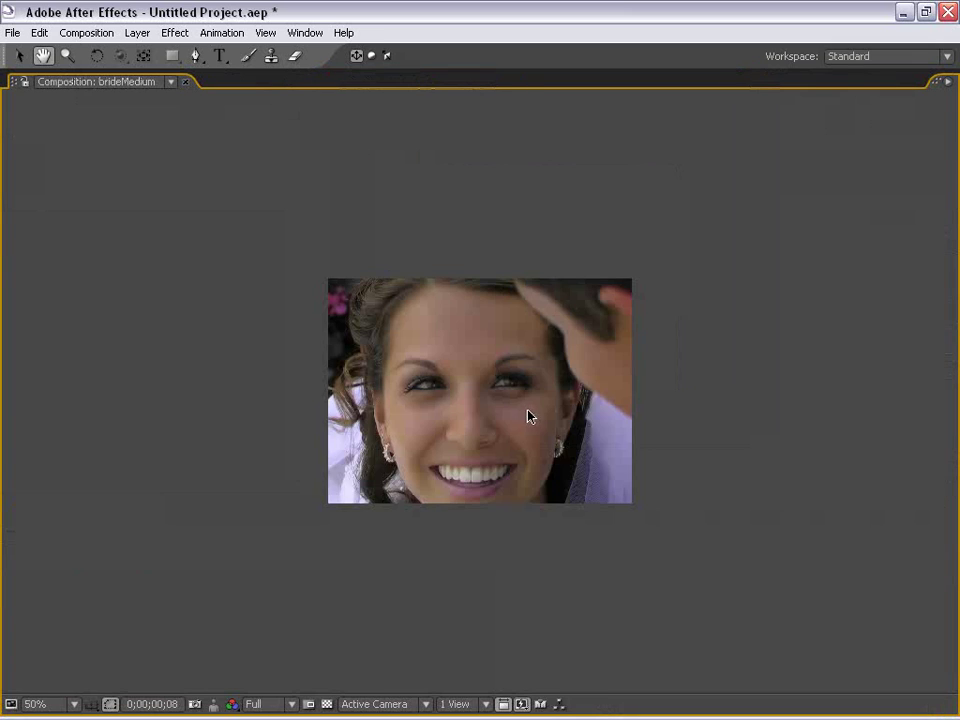
pyautogui.scroll(1, 441, 456)
pyautogui.moveTo(513, 505); pyautogui.dragTo(451, 449)
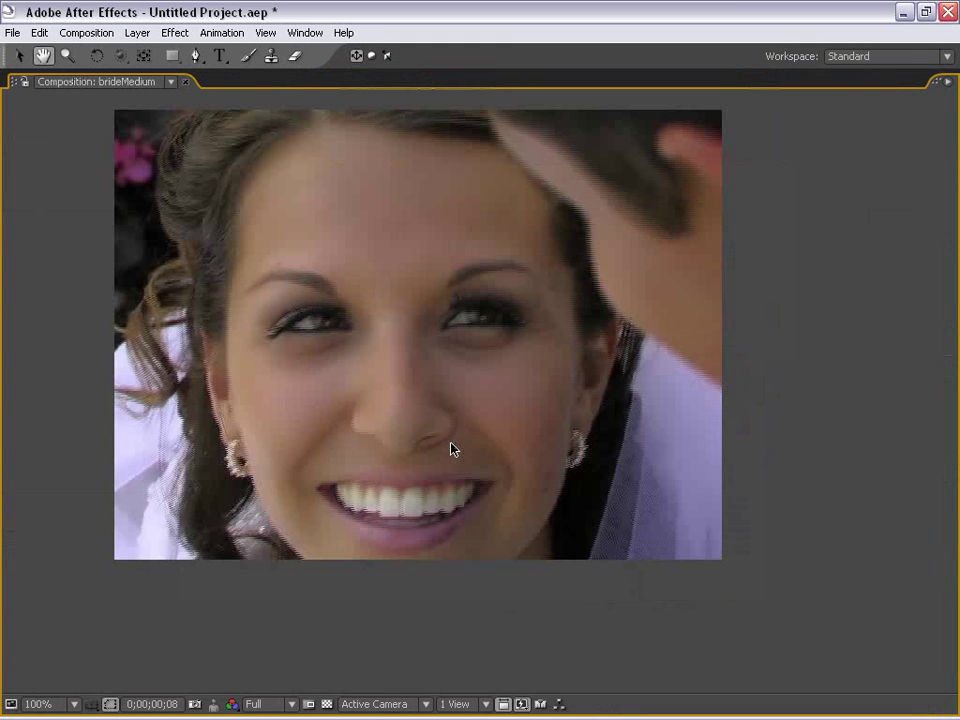
pyautogui.press('KP_0')
pyautogui.click(452, 450)
# Step: Go to frame 0;00;00;16 and examine the skin around the nose and mouth at 200% and 400% zoom
pyautogui.moveTo(564, 515); pyautogui.dragTo(597, 521)
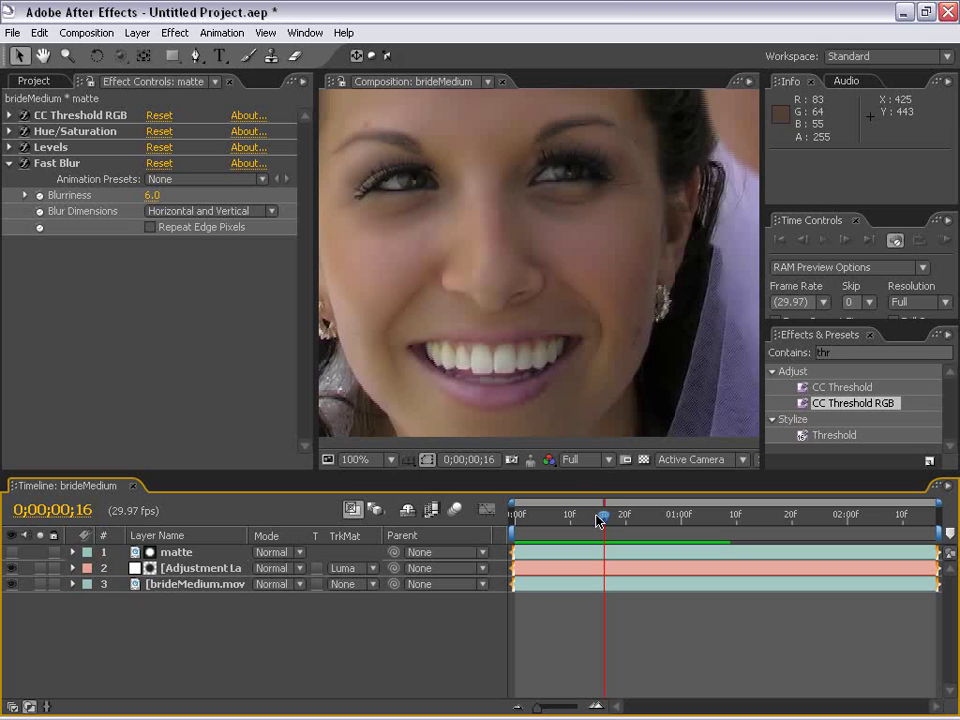
pyautogui.press('h')
pyautogui.scroll(1, 465, 350)
pyautogui.moveTo(416, 371); pyautogui.dragTo(508, 272)
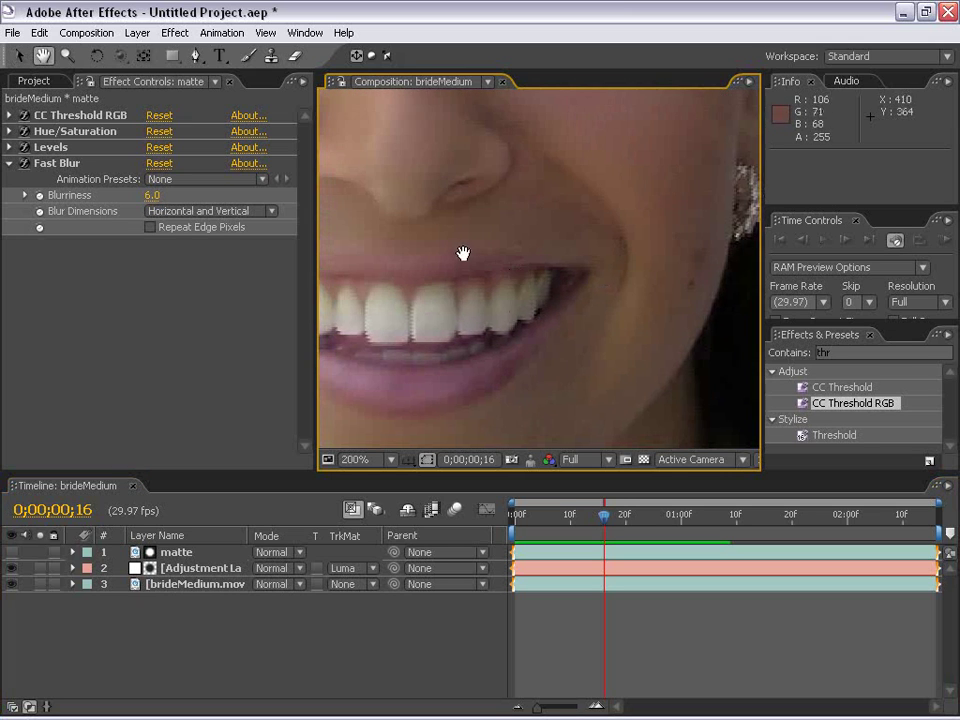
pyautogui.scroll(1, 500, 326)
pyautogui.moveTo(500, 326); pyautogui.dragTo(446, 221)
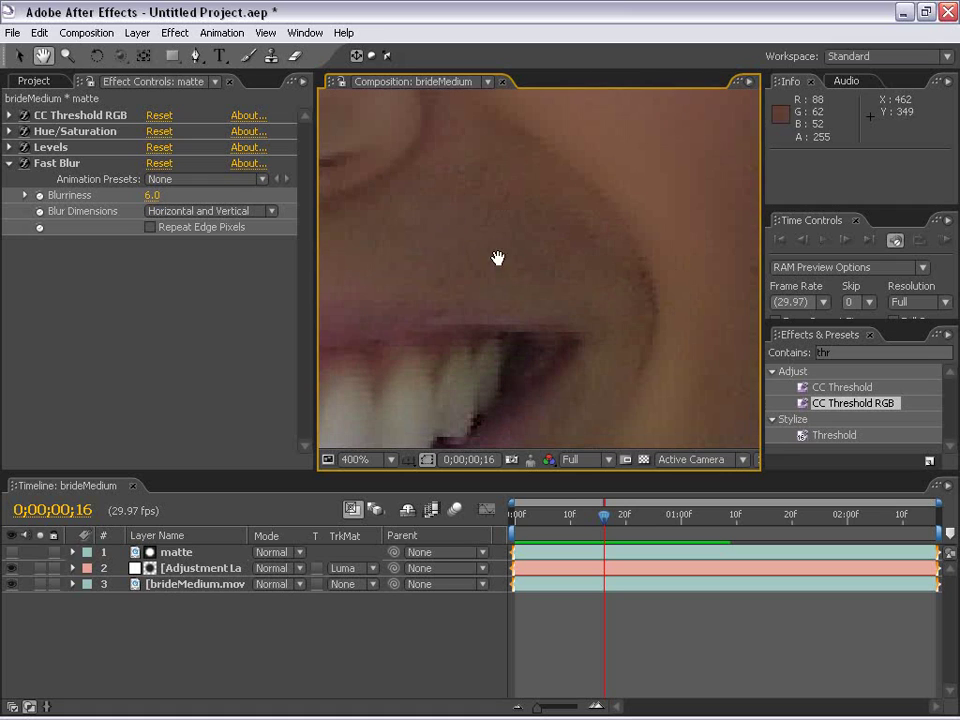
pyautogui.moveTo(472, 287); pyautogui.dragTo(557, 321)
pyautogui.scroll(-2, 471, 281)
pyautogui.scroll(1, 574, 333)
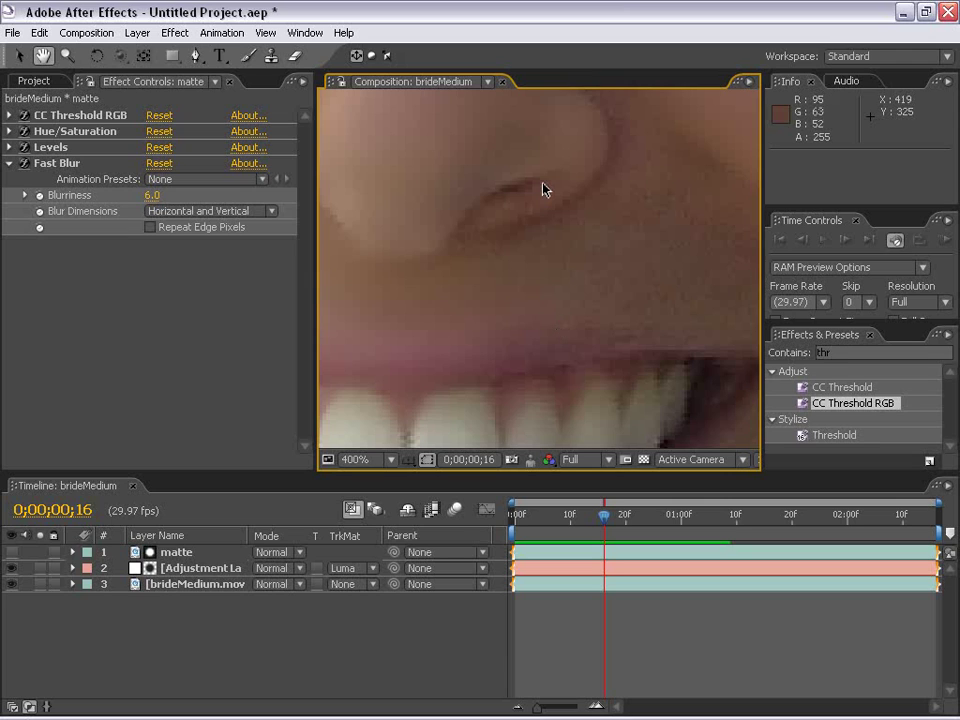
pyautogui.scroll(-1, 497, 232)
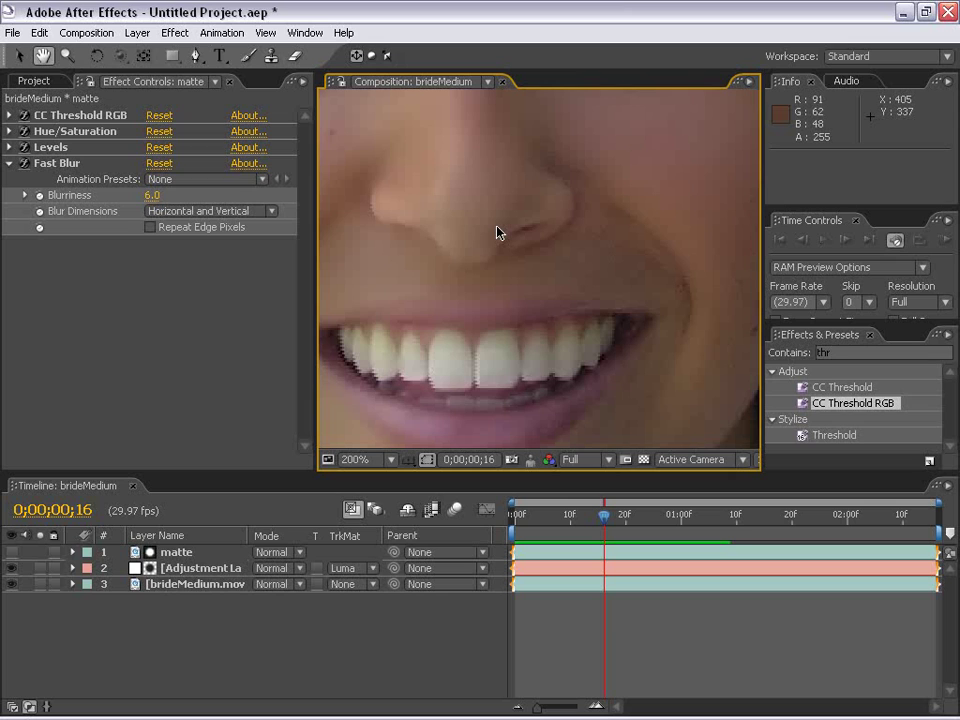
# Step: Show the adjustment layer's Remove Grain settings and inspect the forehead skin beside the hairline at 400% zoom
pyautogui.click(195, 570)
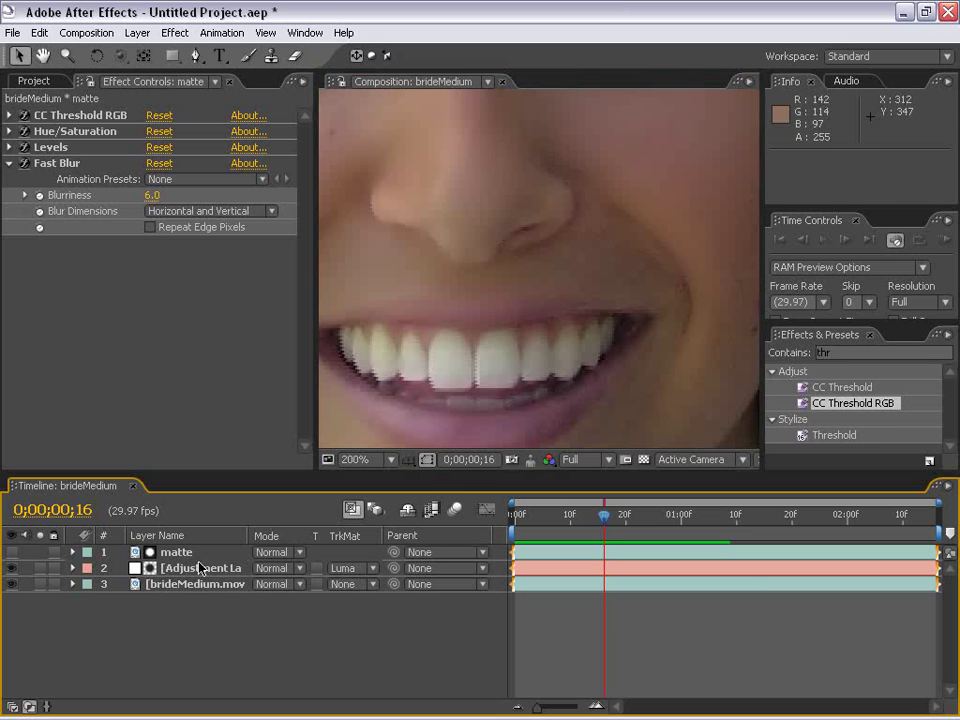
pyautogui.click(205, 635)
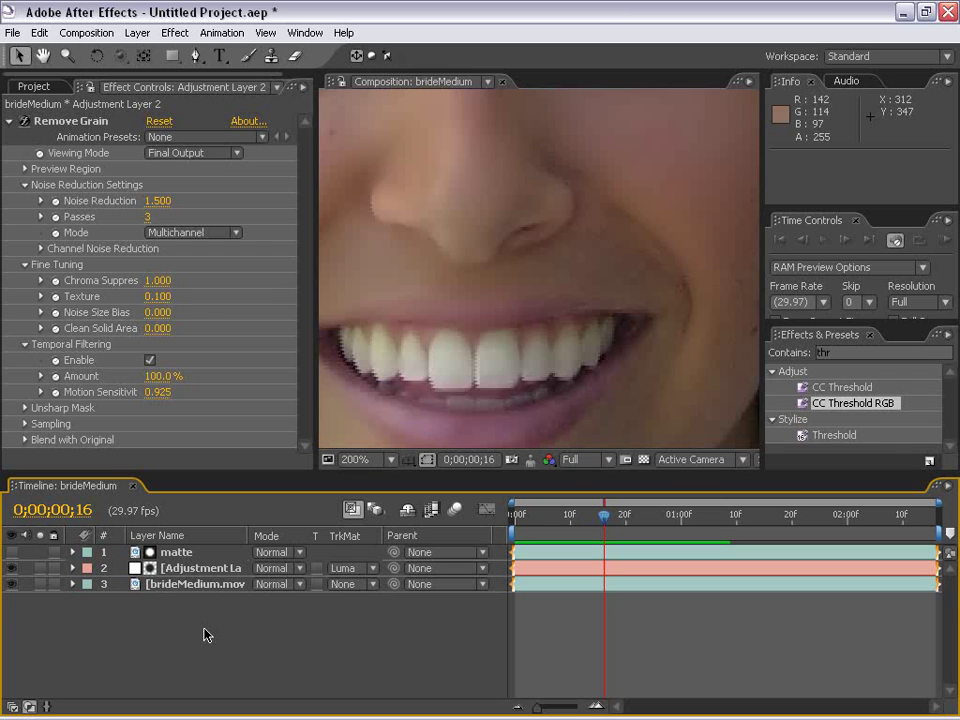
pyautogui.click(13, 552)
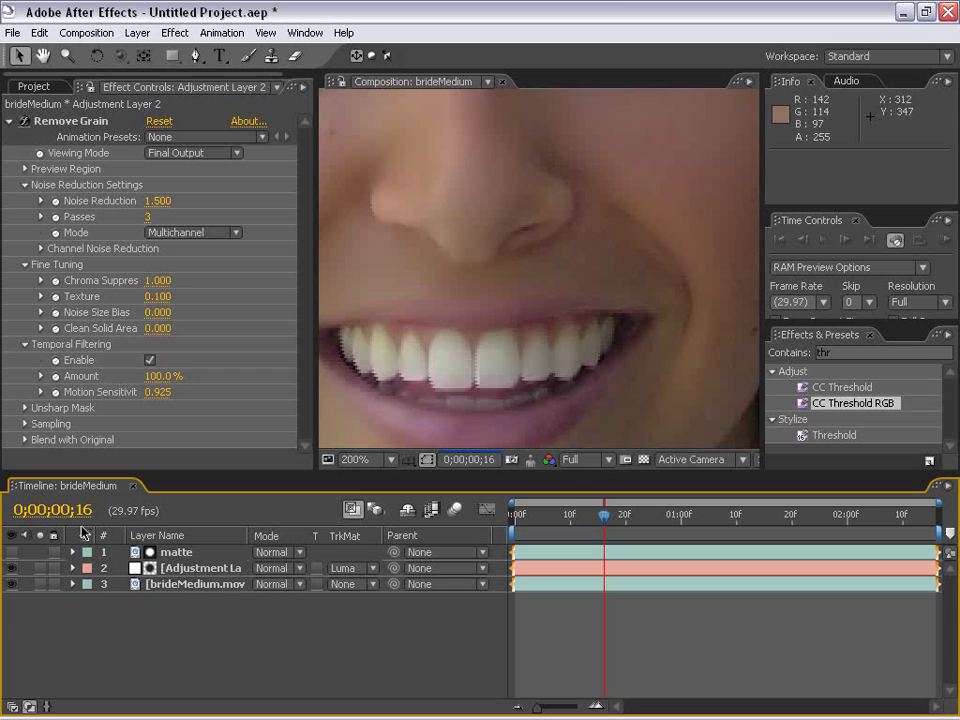
pyautogui.press('h')
pyautogui.moveTo(429, 300); pyautogui.dragTo(480, 285)
pyautogui.scroll(1, 549, 259)
pyautogui.moveTo(504, 223); pyautogui.dragTo(521, 349)
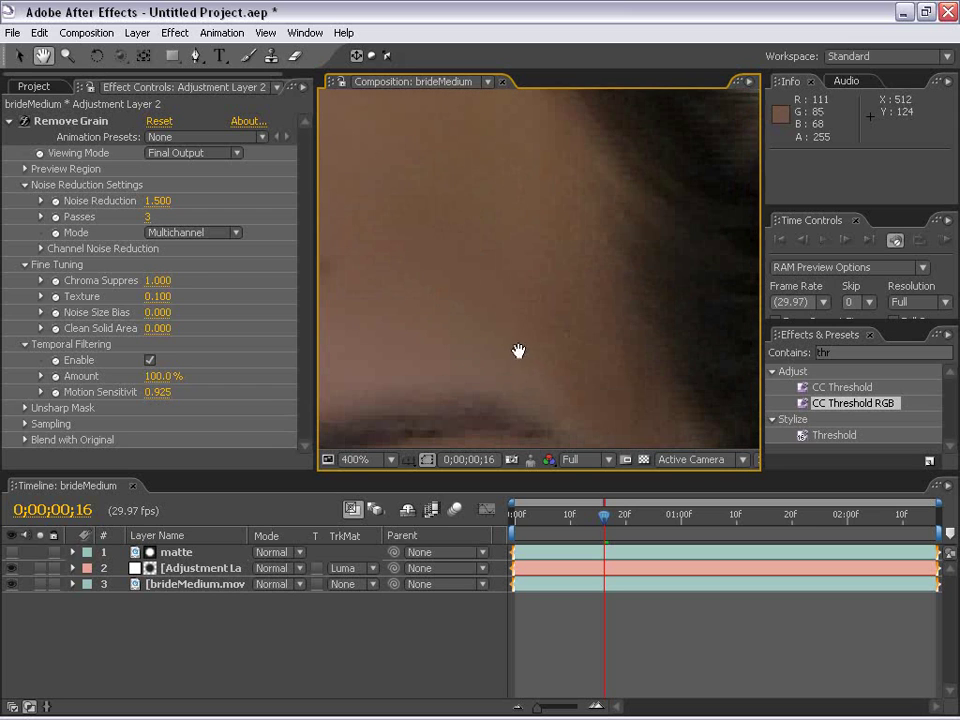
# Step: Apply the Add Grain effect to the adjustment layer below the matte
pyautogui.press('v')
pyautogui.click(195, 568)
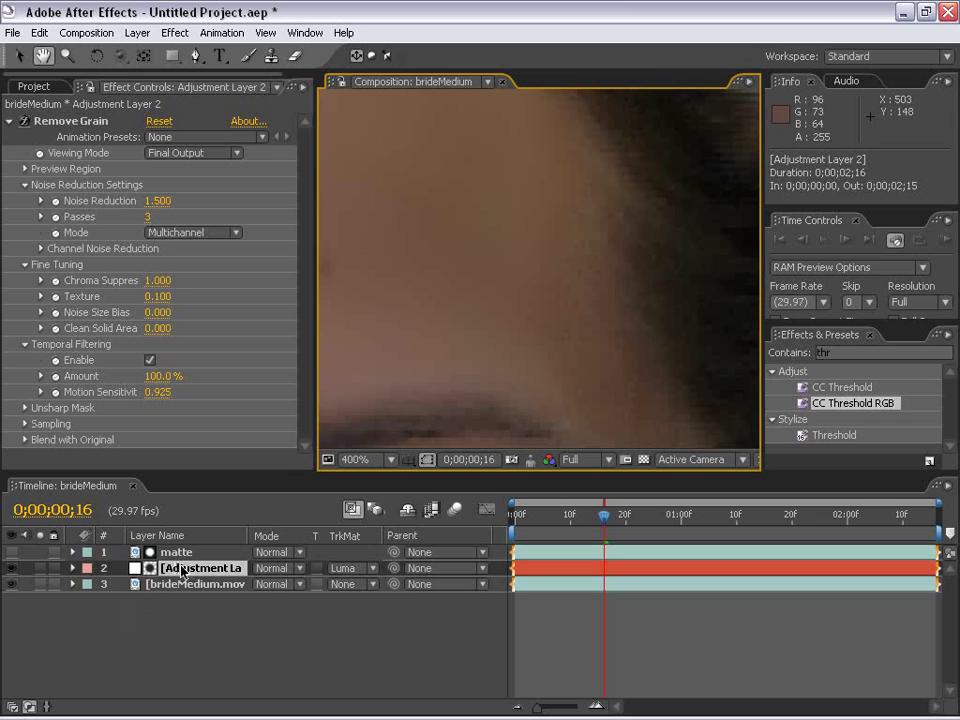
pyautogui.click(175, 32)
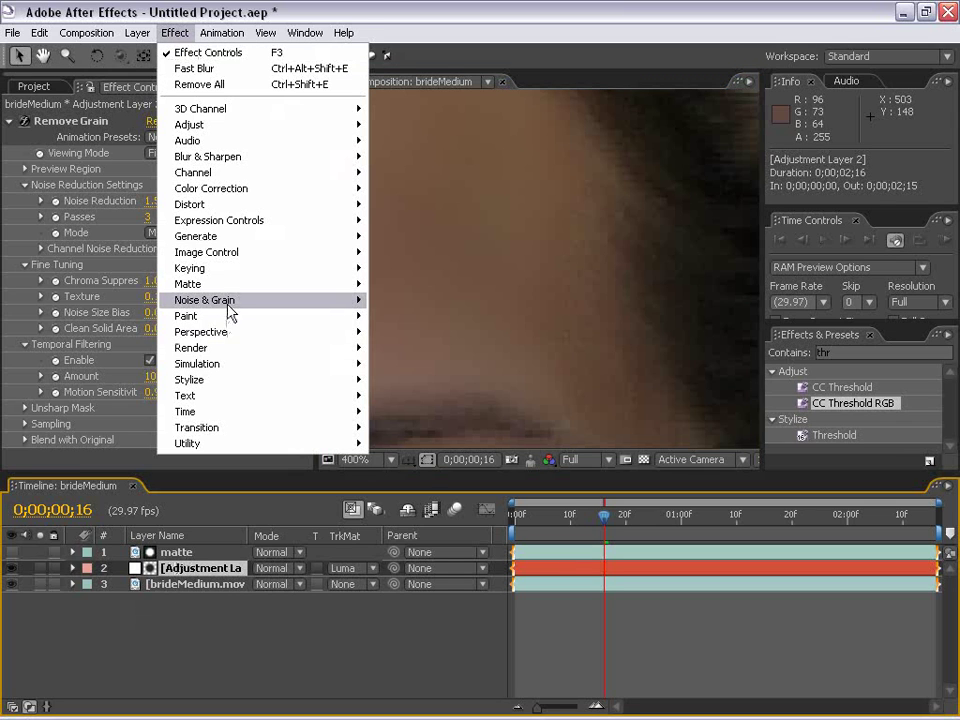
pyautogui.moveTo(263, 313)
pyautogui.click(418, 304)
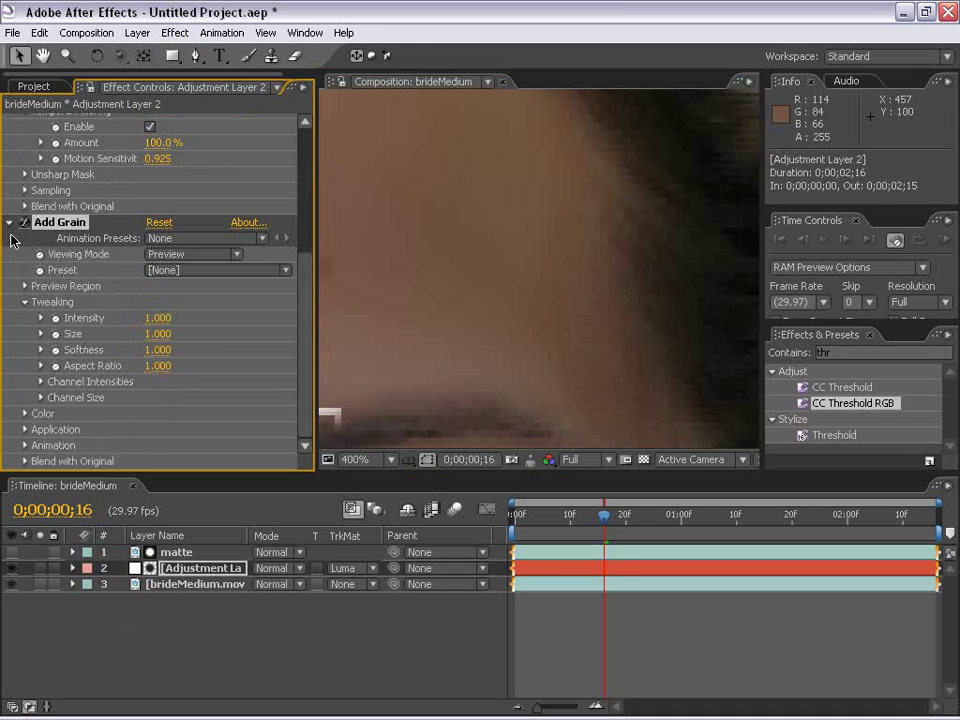
# Step: Set Add Grain to the Kodak Vision 250D (5246) preset and its viewing mode to Final Output
pyautogui.click(188, 270)
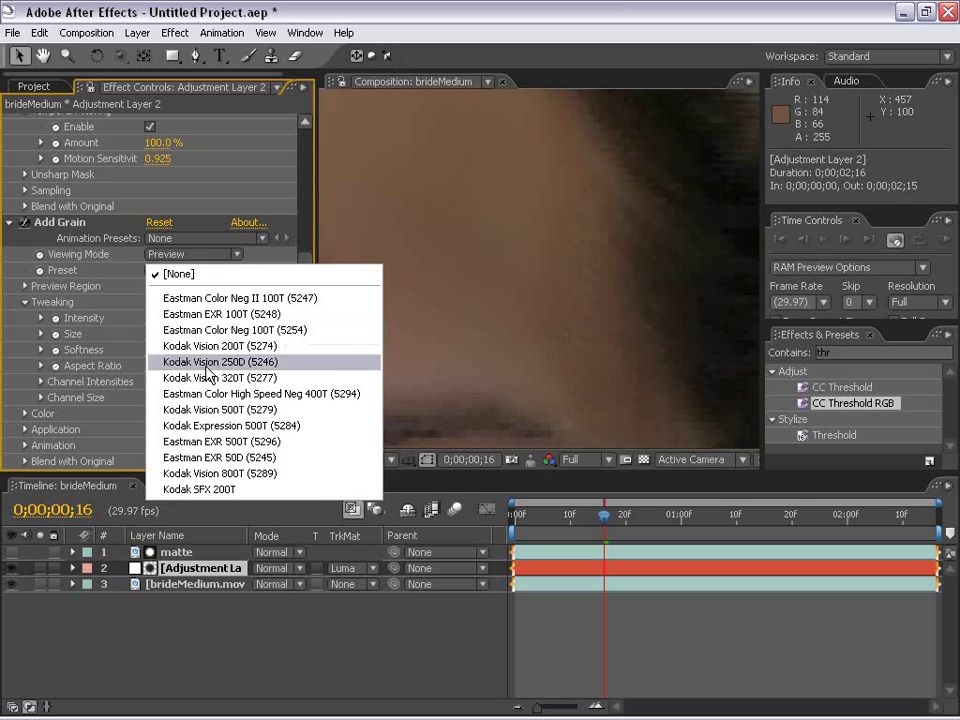
pyautogui.click(210, 362)
pyautogui.click(158, 255)
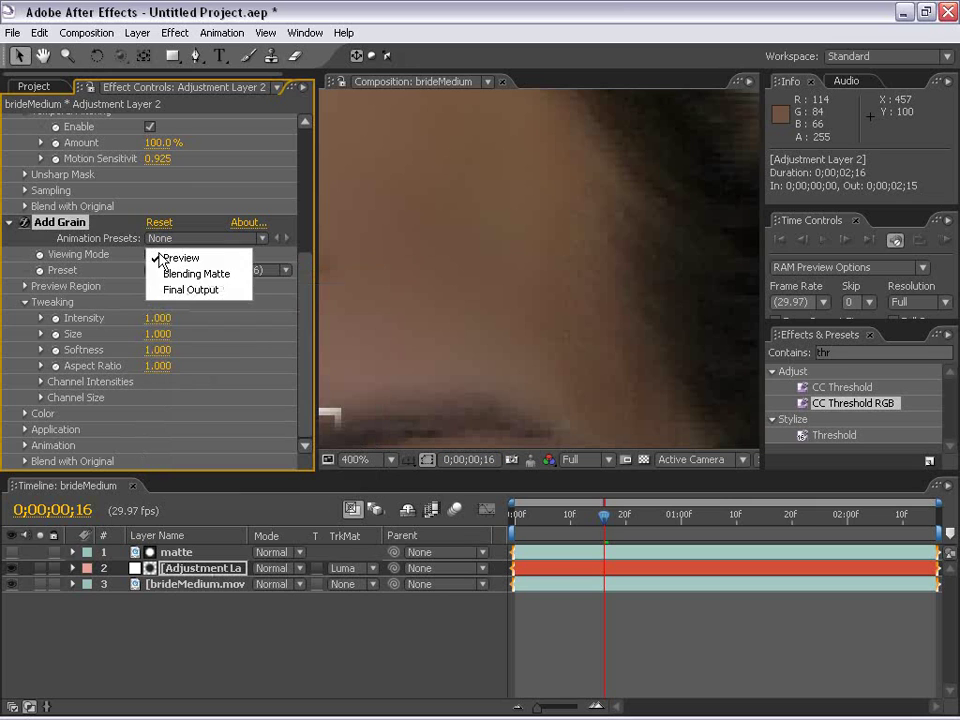
pyautogui.click(193, 294)
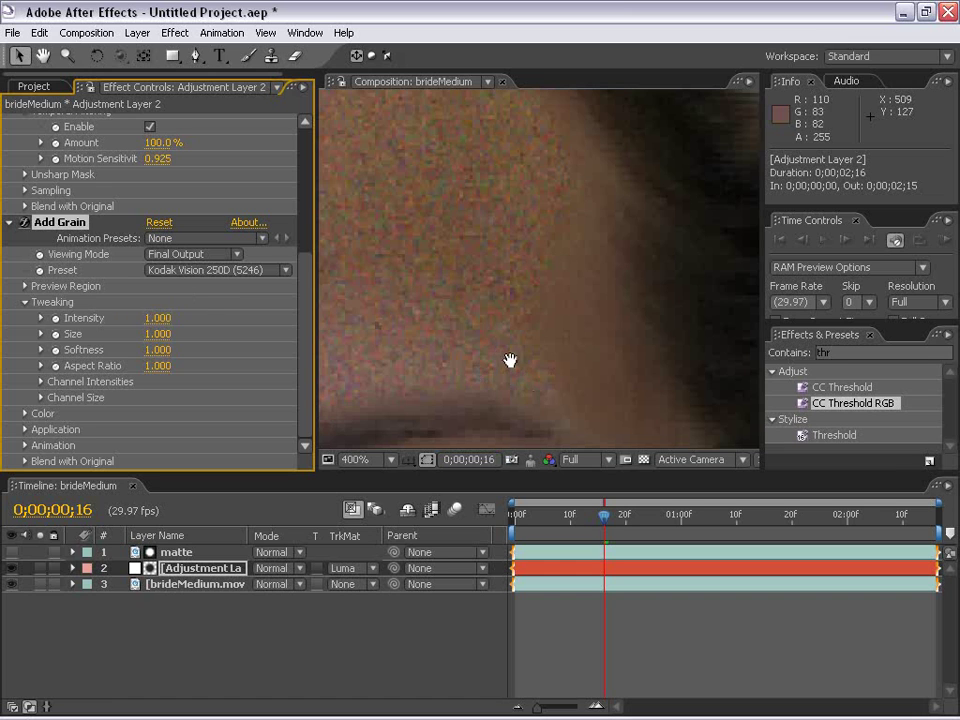
# Step: Examine the added grain on the forehead and around the eyes at several zoom levels up to 400%
pyautogui.scroll(-4, 510, 360)
pyautogui.scroll(2, 478, 321)
pyautogui.moveTo(506, 317); pyautogui.dragTo(518, 293)
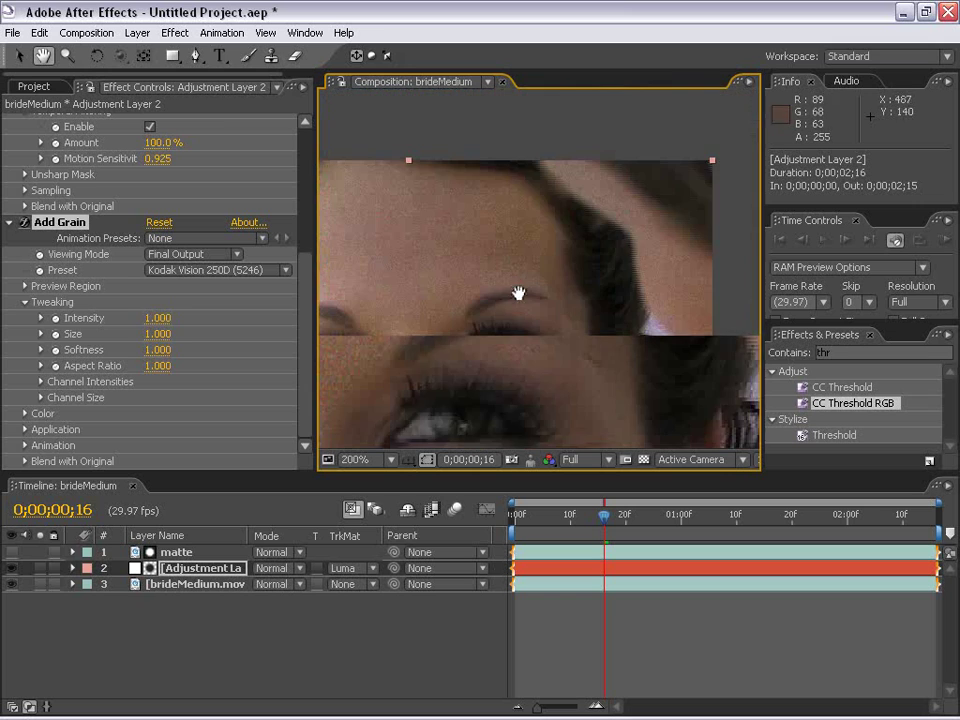
pyautogui.scroll(-2, 518, 293)
pyautogui.scroll(1, 512, 311)
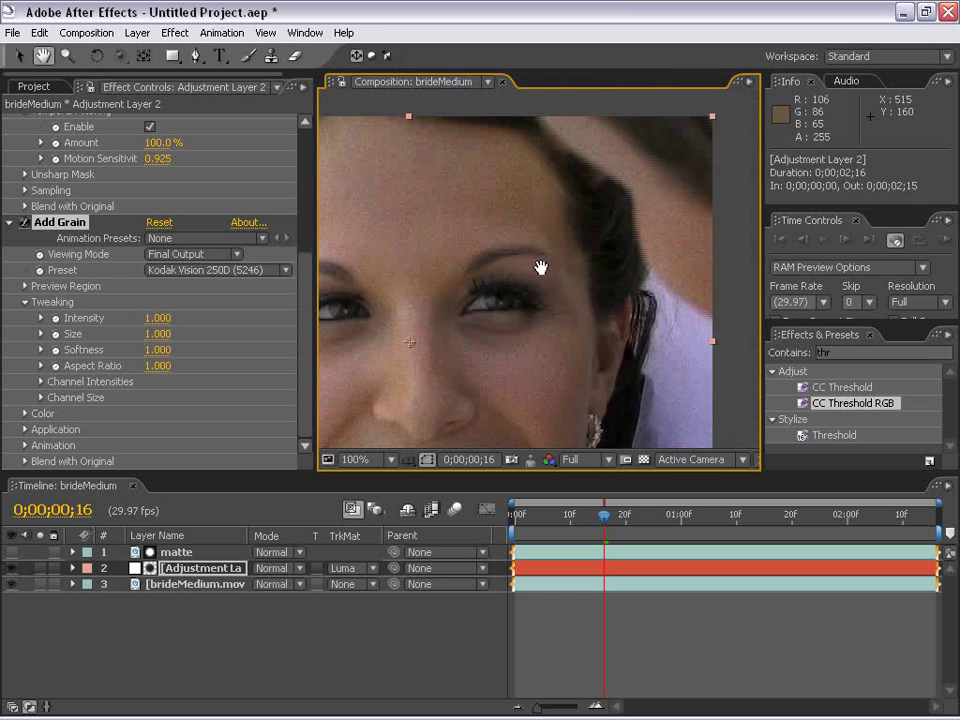
pyautogui.scroll(1, 540, 267)
pyautogui.moveTo(521, 319); pyautogui.dragTo(557, 274)
pyautogui.scroll(2, 557, 274)
pyautogui.scroll(-1, 495, 306)
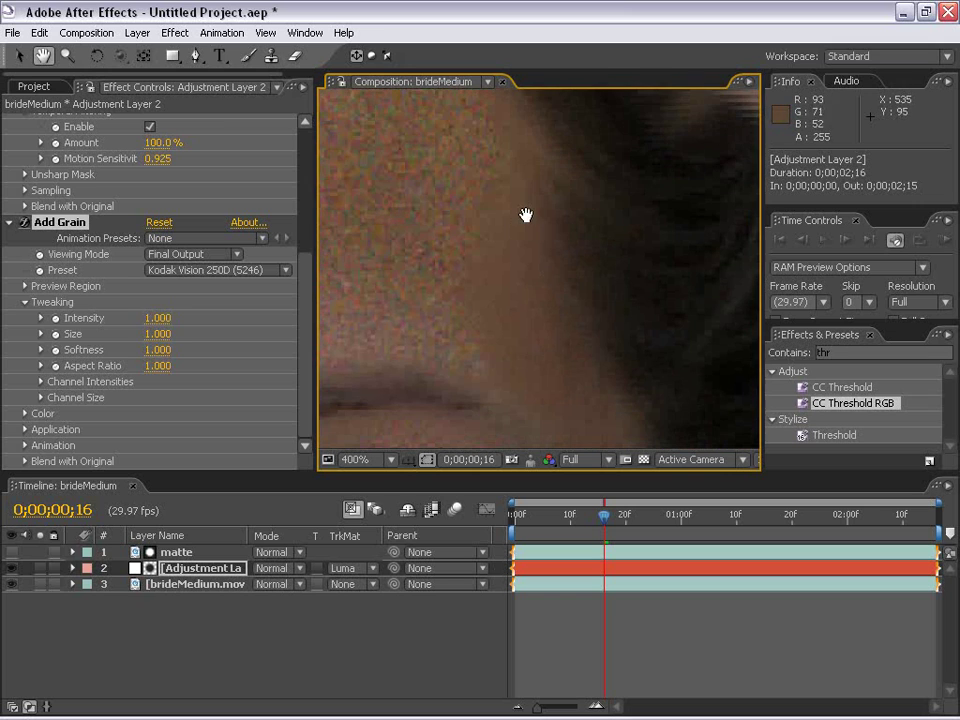
# Step: Set the Add Grain Intensity to 0.25 and its color Saturation to 0.25
pyautogui.click(151, 318)
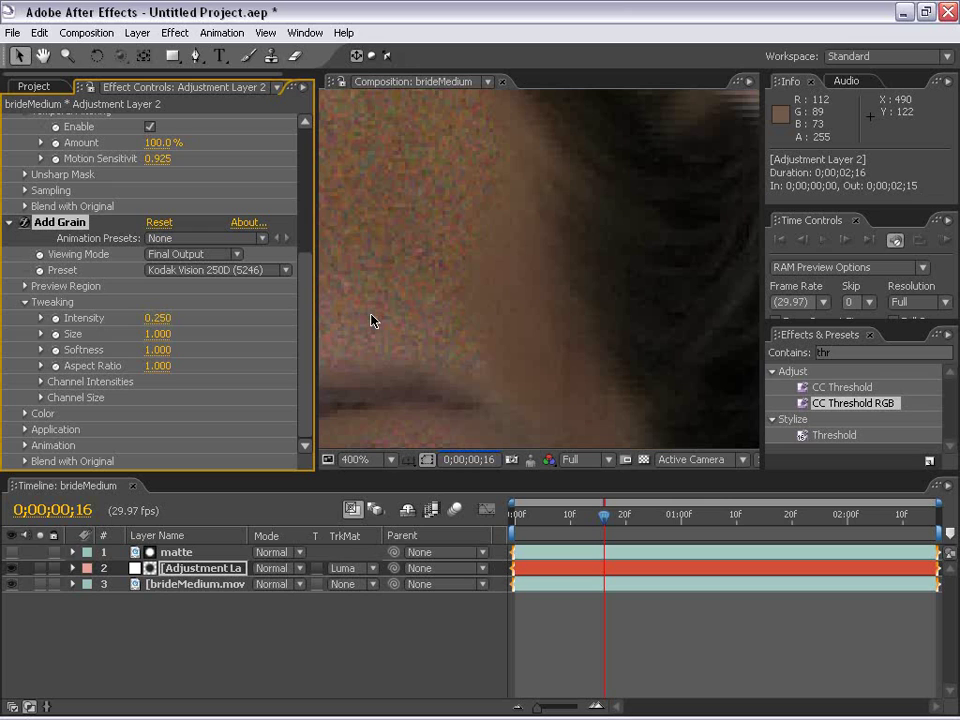
pyautogui.click(25, 414)
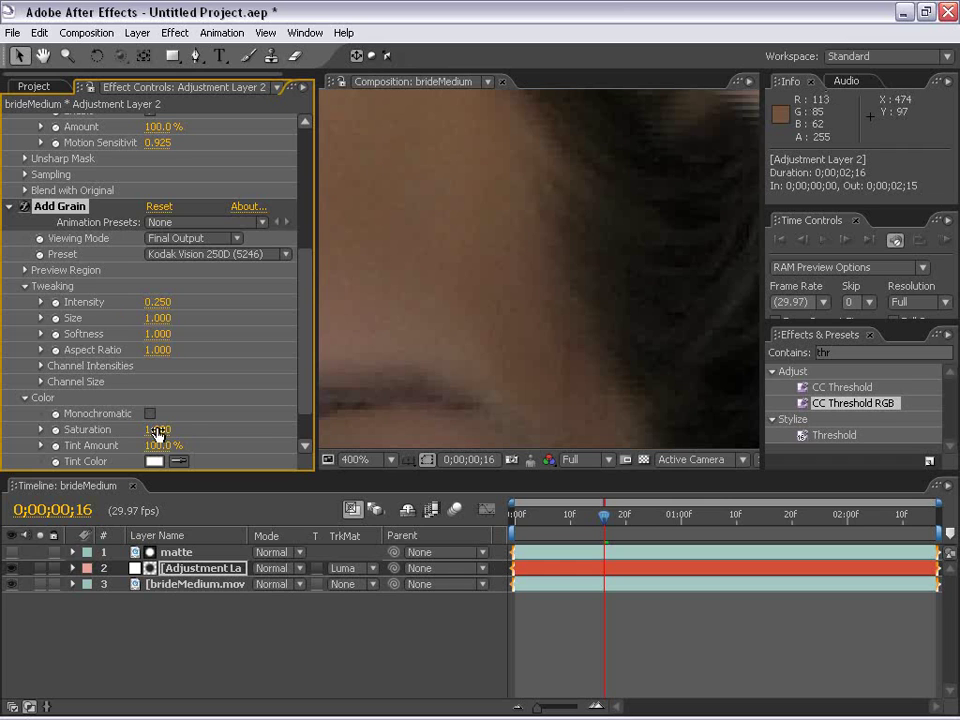
pyautogui.scroll(-2, 308, 418)
pyautogui.click(160, 382)
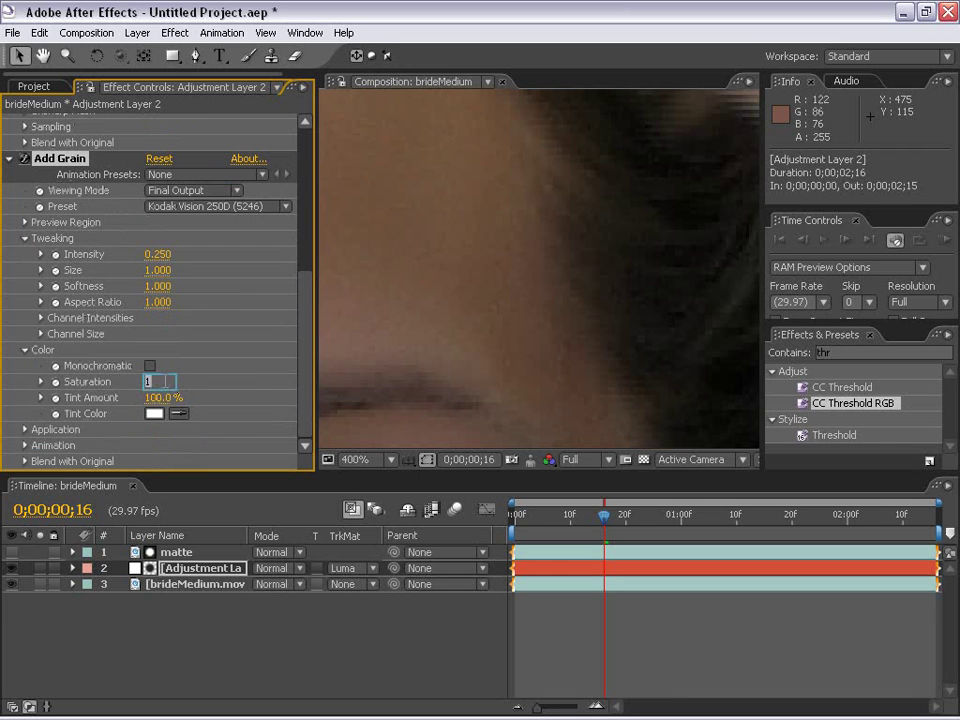
pyautogui.press('BackSpace')
pyautogui.write('.25')
pyautogui.press('Return')
# Step: Shape the added grain with an Aspect Ratio of 0.9, a Softness of 1.1 and a Size of 1.2
pyautogui.click(155, 302)
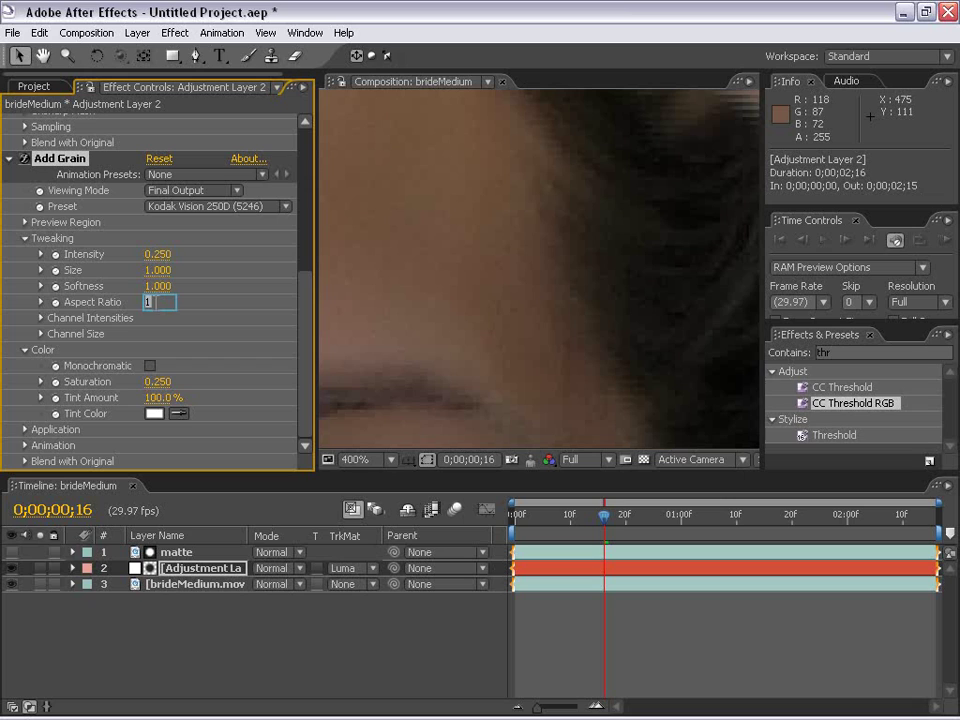
pyautogui.click(157, 286)
pyautogui.write('.1')
pyautogui.press('Return')
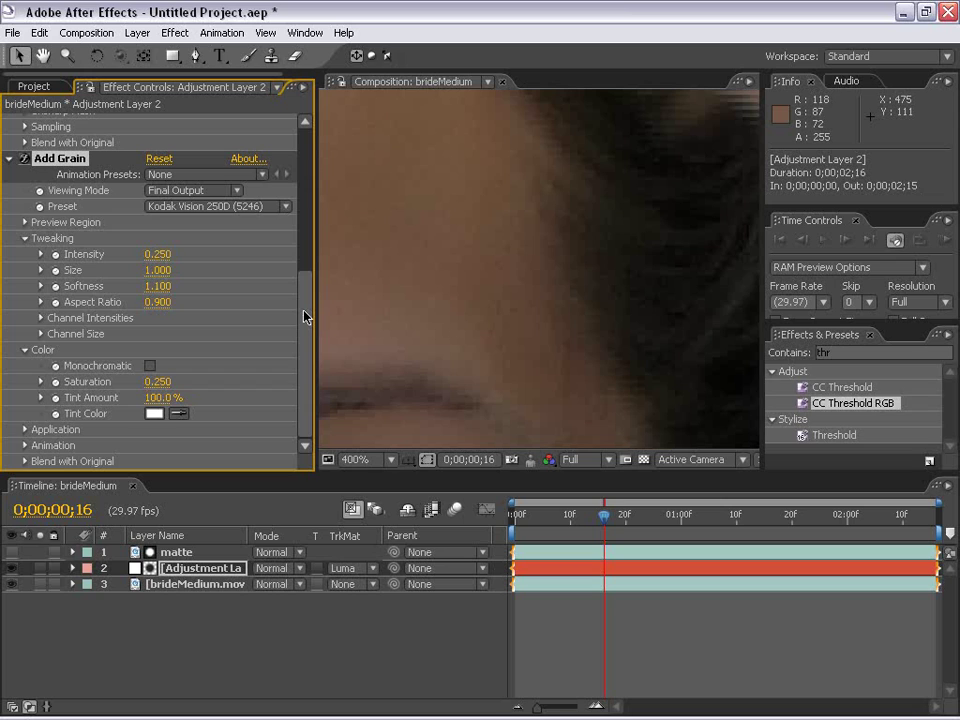
pyautogui.click(157, 270)
pyautogui.write('.2')
pyautogui.press('Return')
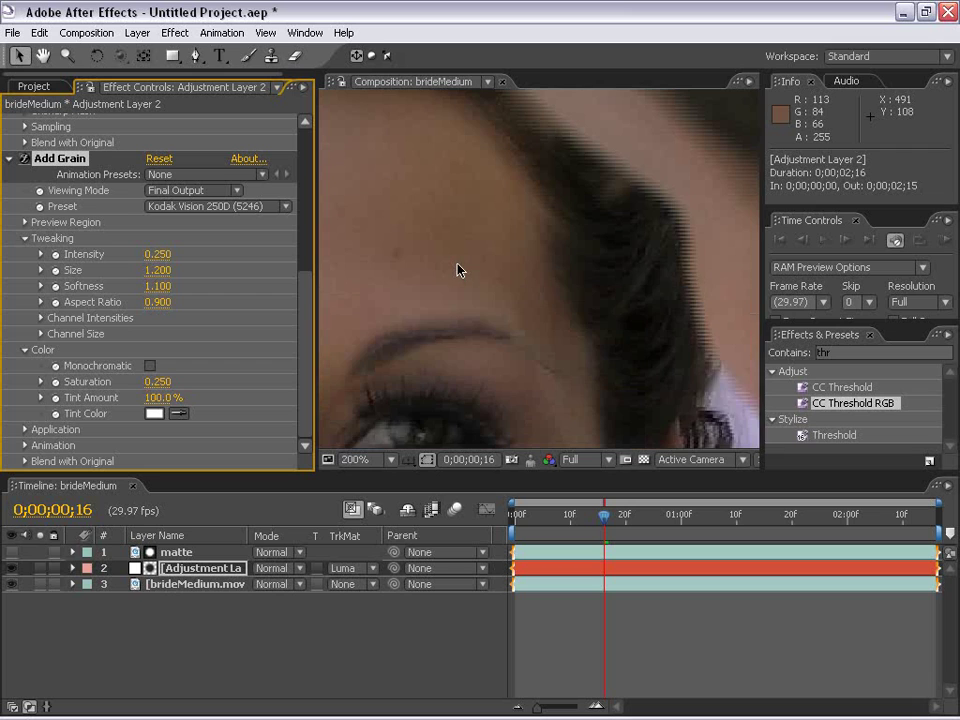
# Step: Check the grain on the forehead and along the hairline, and reduce the Add Grain Intensity to 0.2
pyautogui.press('space')
pyautogui.moveTo(408, 264); pyautogui.dragTo(731, 333)
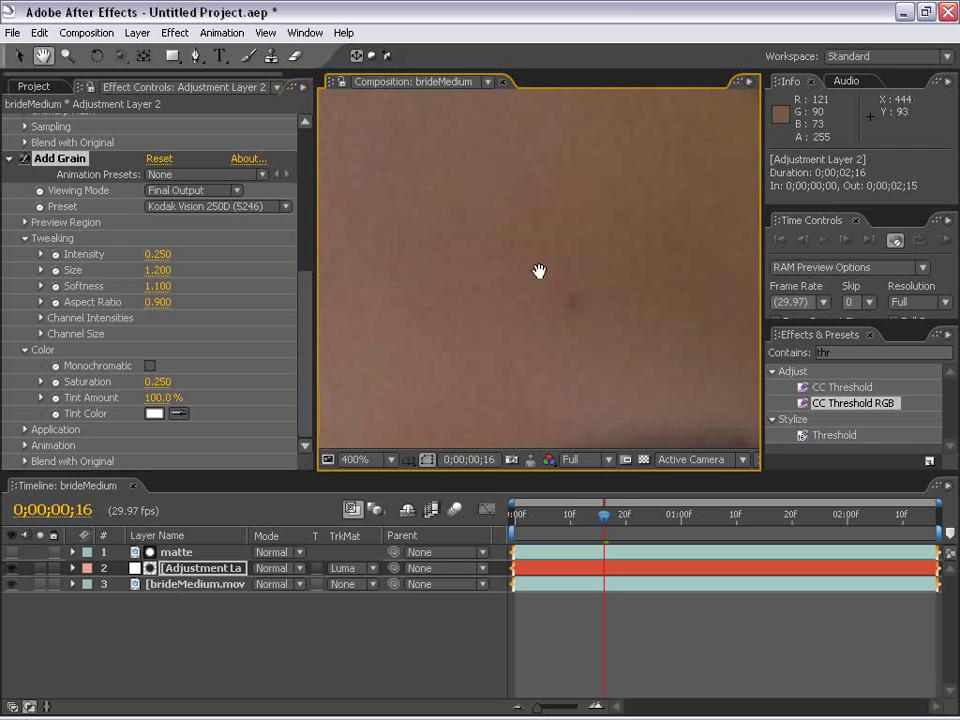
pyautogui.moveTo(538, 270); pyautogui.dragTo(260, 246)
pyautogui.moveTo(688, 254); pyautogui.dragTo(459, 285)
pyautogui.click(157, 254)
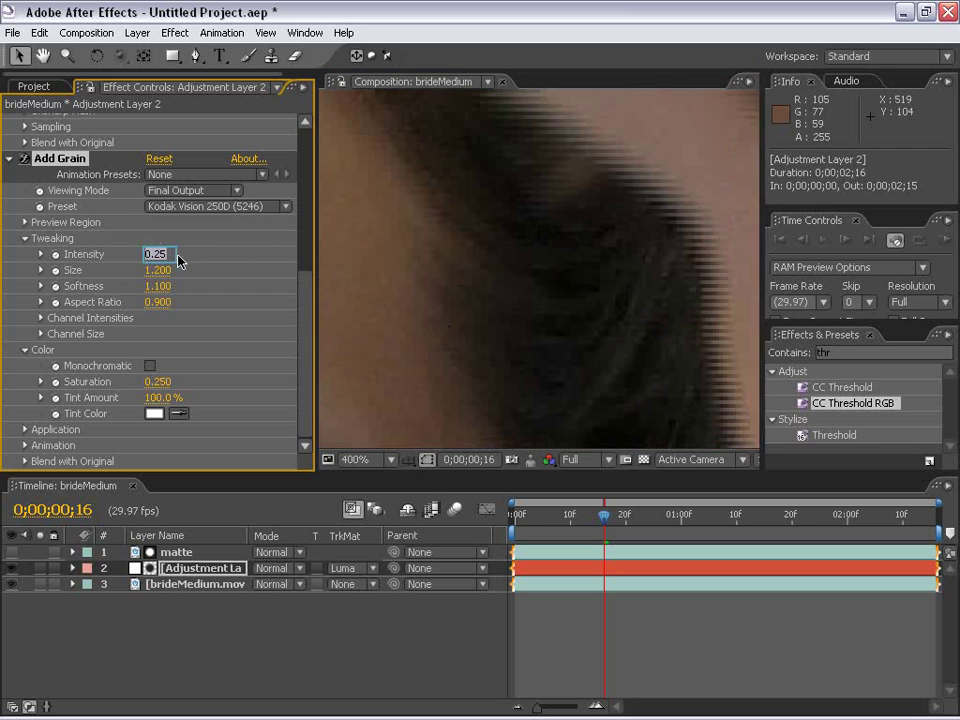
pyautogui.write('.2')
pyautogui.press('Return')
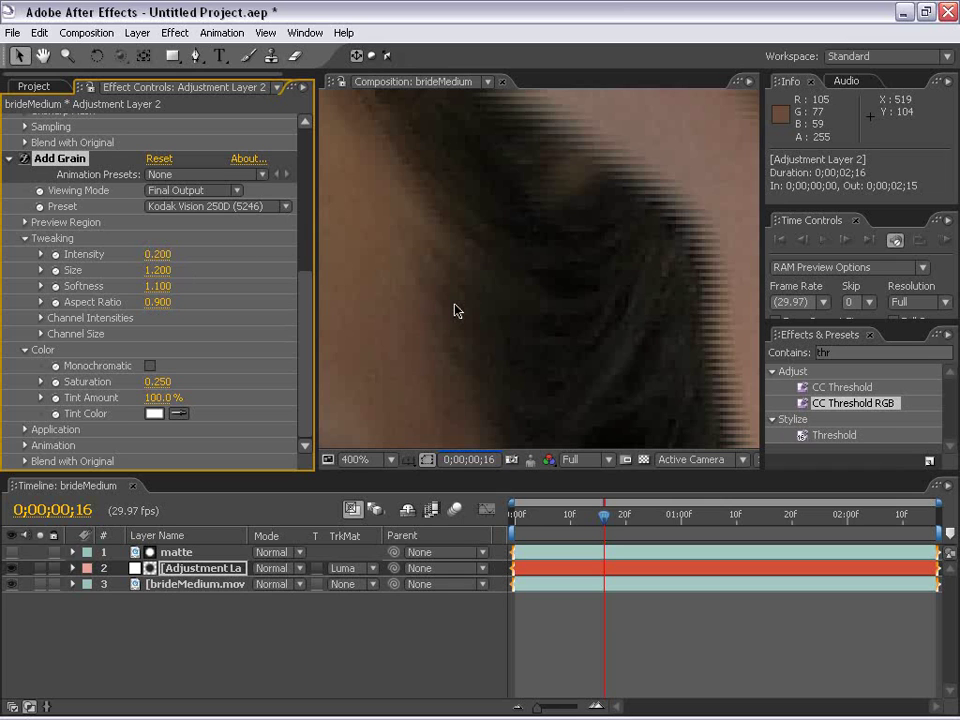
# Step: Examine the grain on the nose, cheeks and mouth at zoom levels up to 400%, ending with the face at 100%
pyautogui.scroll(-3, 454, 310)
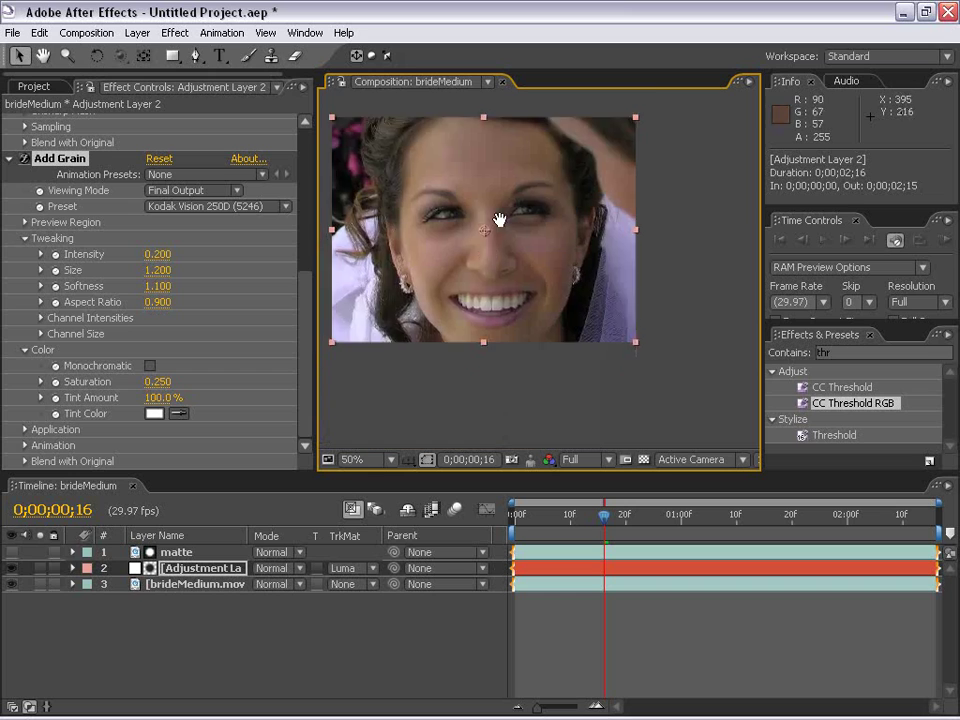
pyautogui.scroll(5, 499, 219)
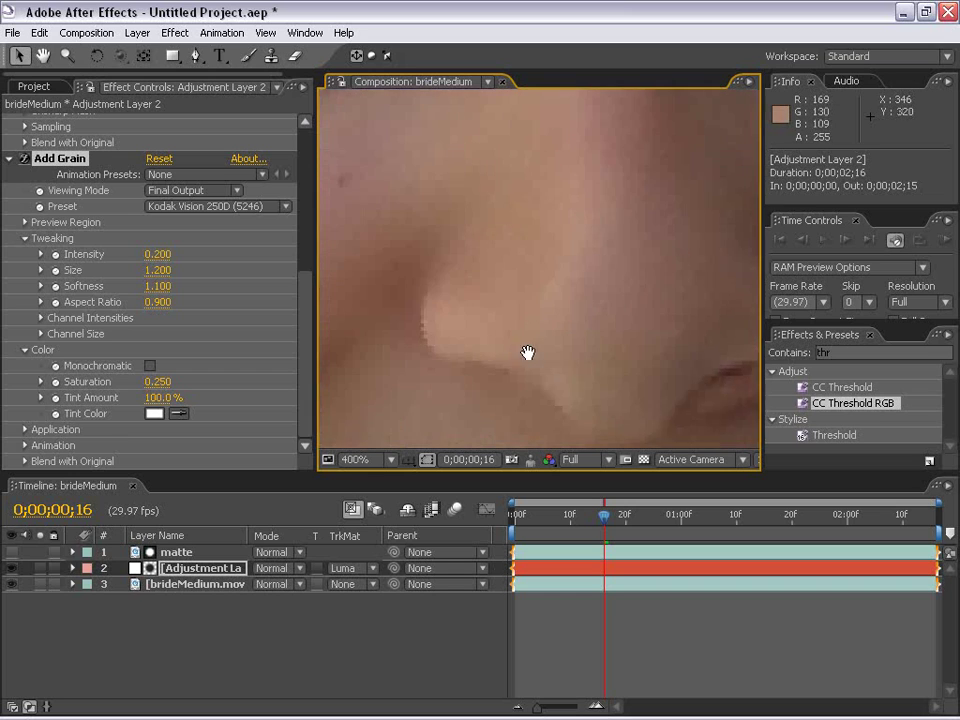
pyautogui.scroll(-2, 528, 352)
pyautogui.scroll(2, 516, 291)
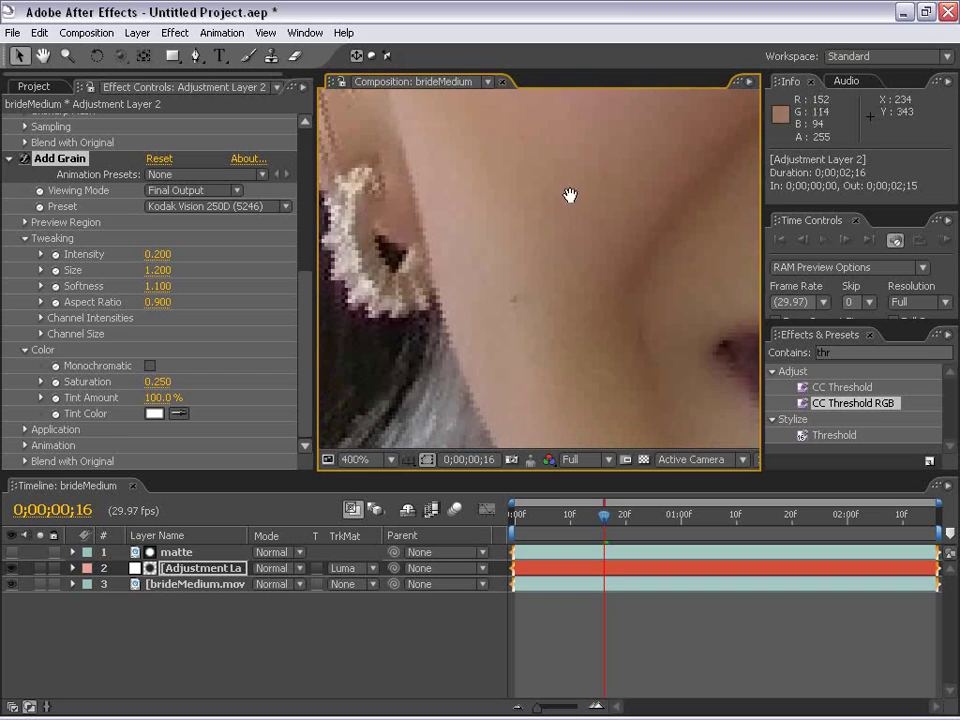
pyautogui.scroll(-2, 569, 195)
pyautogui.scroll(2, 482, 236)
pyautogui.scroll(-2, 482, 236)
pyautogui.scroll(2, 493, 189)
pyautogui.scroll(-2, 493, 189)
pyautogui.scroll(2, 568, 289)
pyautogui.scroll(-2, 568, 289)
pyautogui.scroll(2, 593, 275)
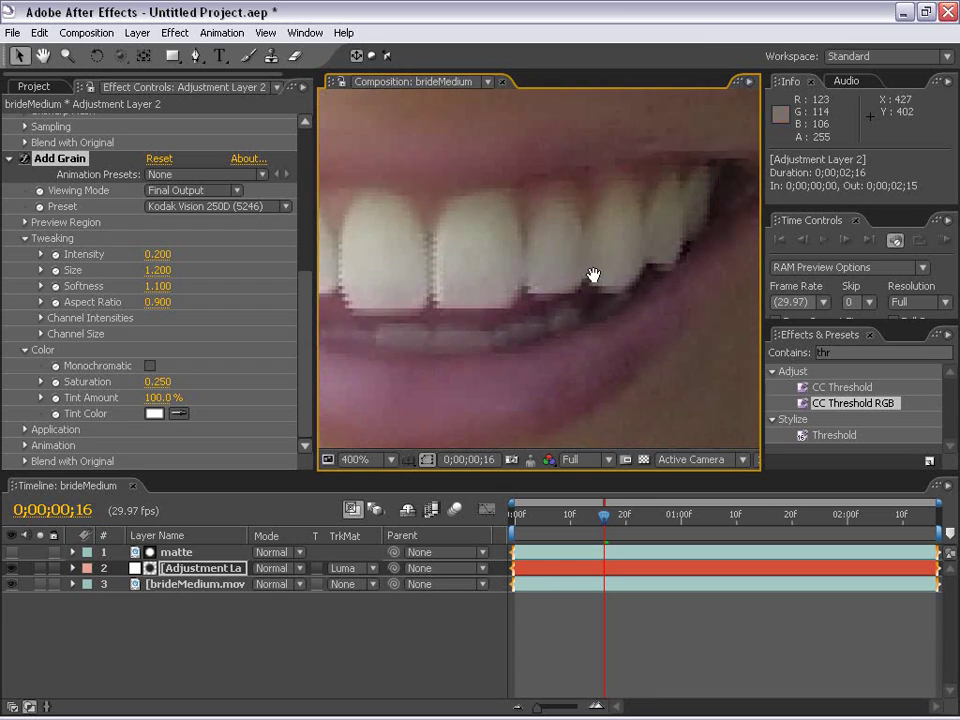
pyautogui.moveTo(593, 275); pyautogui.dragTo(534, 347)
pyautogui.scroll(-2, 506, 366)
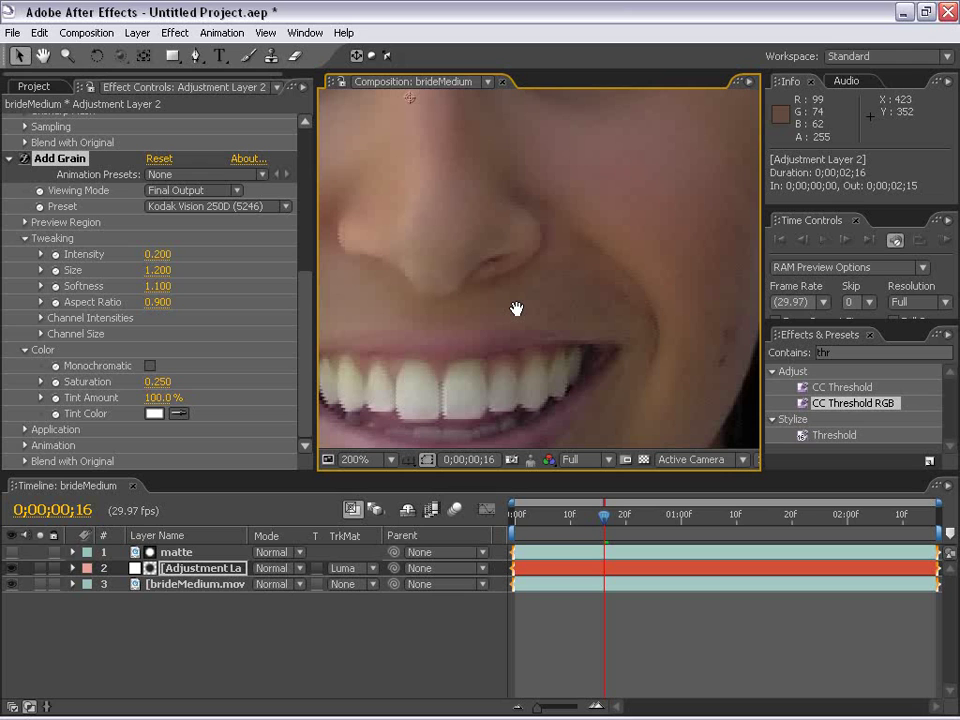
pyautogui.scroll(-1, 489, 300)
pyautogui.scroll(1, 500, 295)
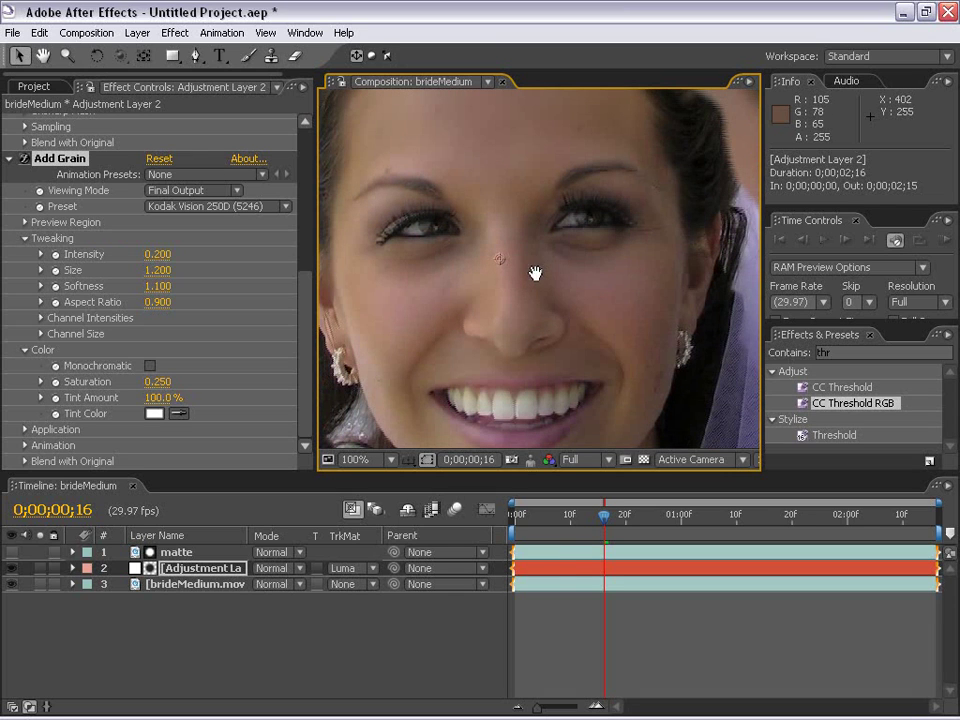
# Step: Take a snapshot of the smoothed frame, hide the adjustment layer and show the snapshot to compare it with the original footage
pyautogui.click(58, 602)
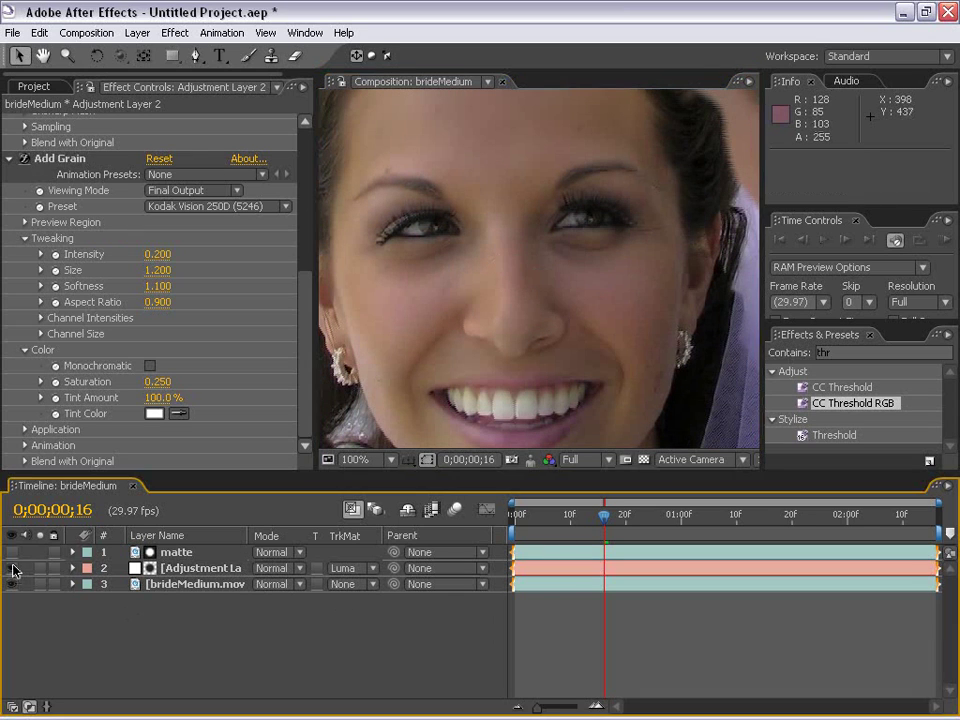
pyautogui.click(514, 461)
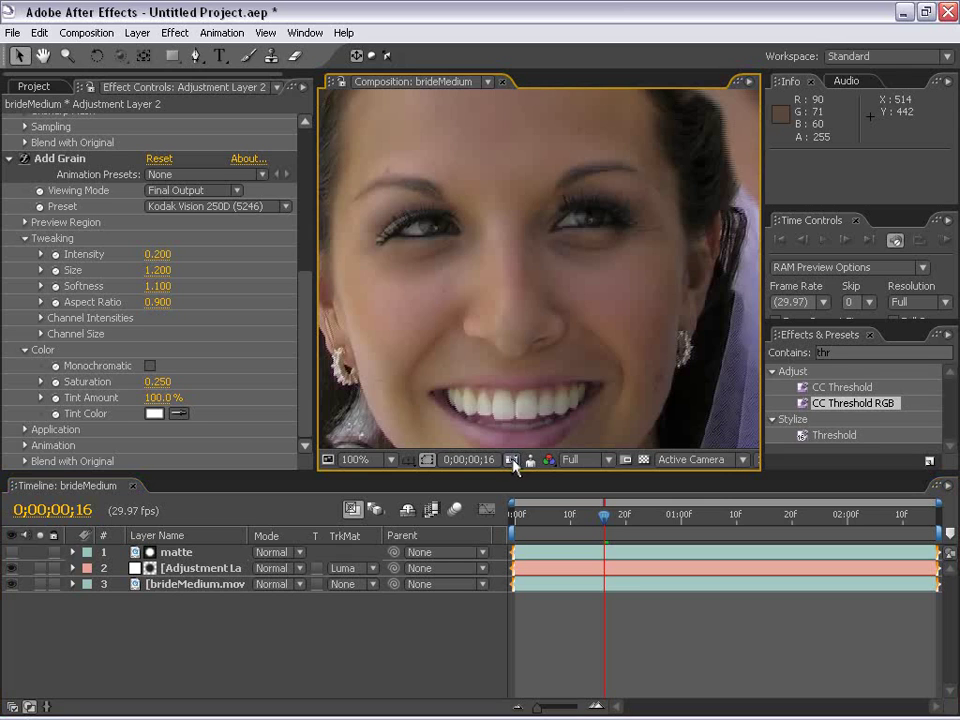
pyautogui.click(12, 568)
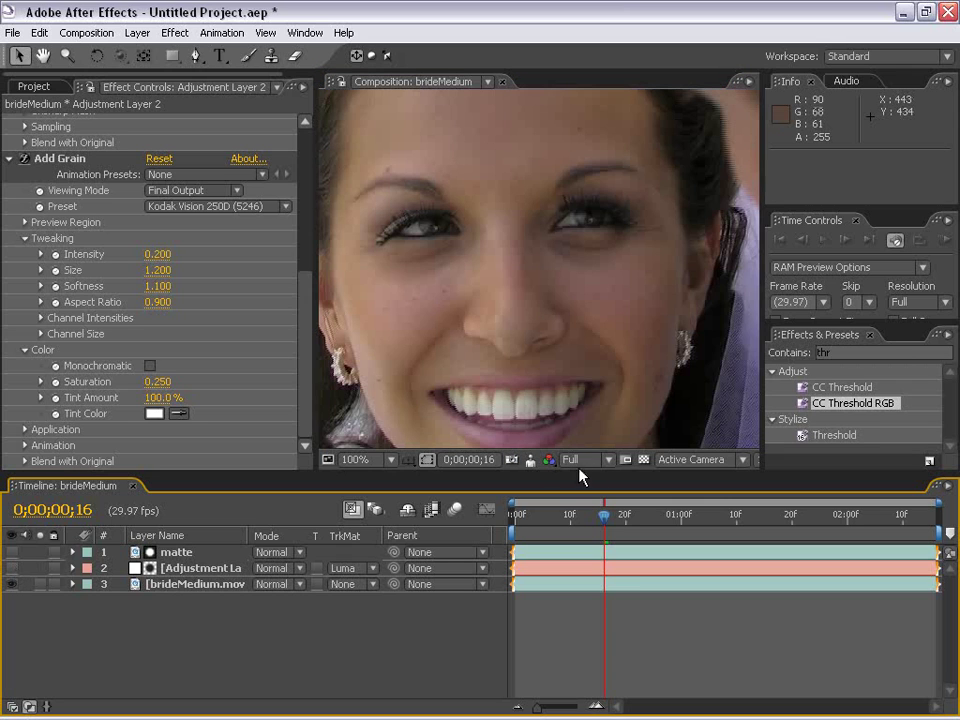
pyautogui.click(531, 461)
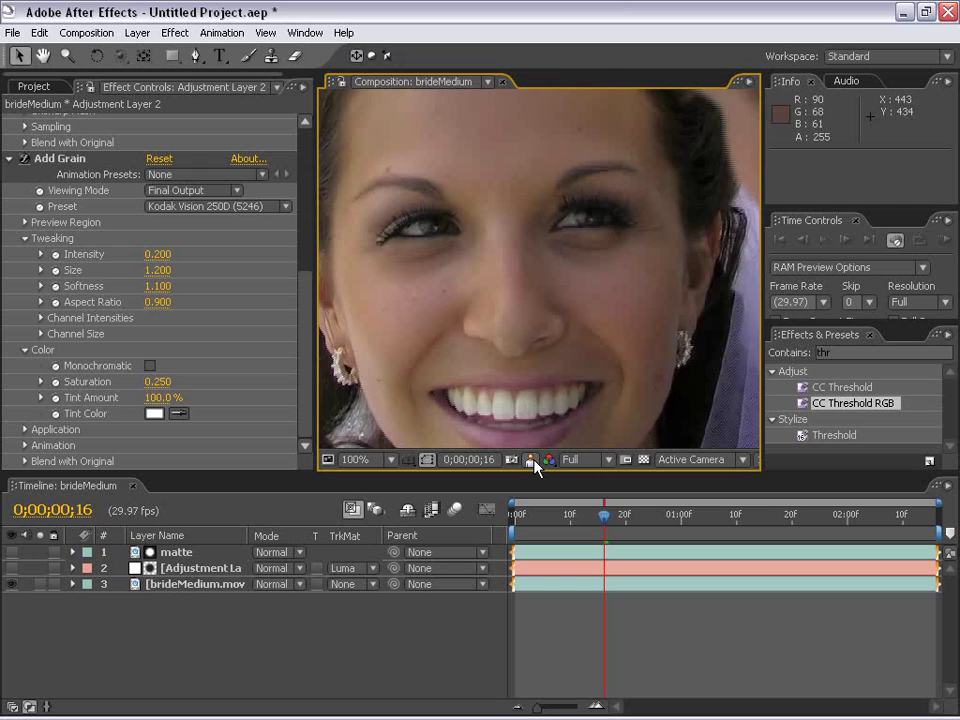
# Step: Compare the original skin with the retouched result on the forehead, around the mouth and around both eyes at 200%
pyautogui.scroll(3, 506, 253)
pyautogui.moveTo(506, 253); pyautogui.dragTo(530, 345)
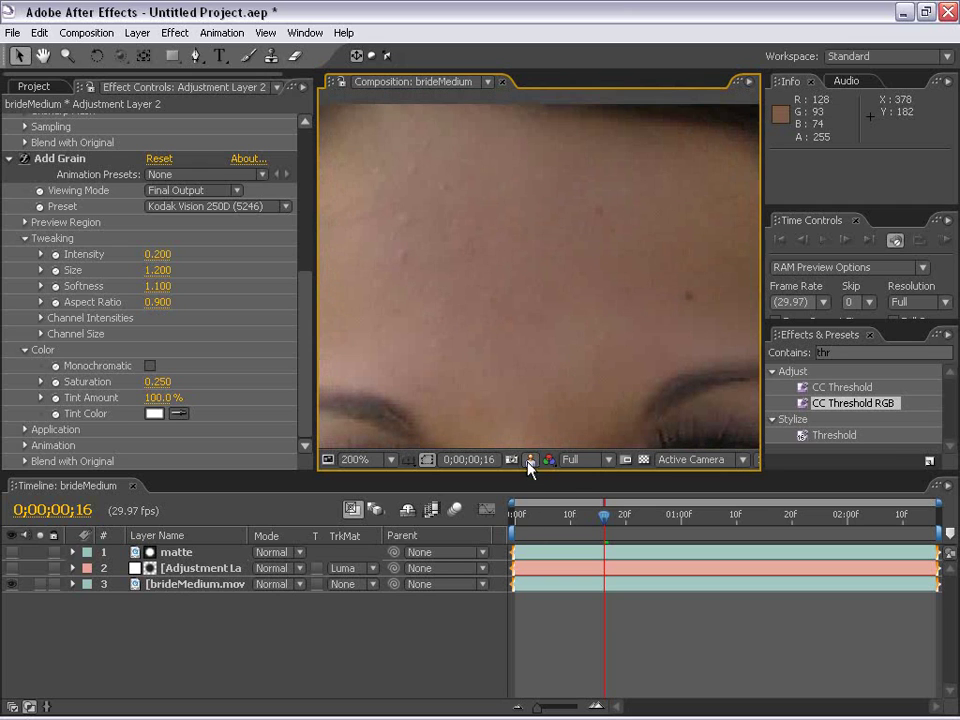
pyautogui.scroll(-2, 561, 281)
pyautogui.moveTo(561, 281); pyautogui.dragTo(602, 287)
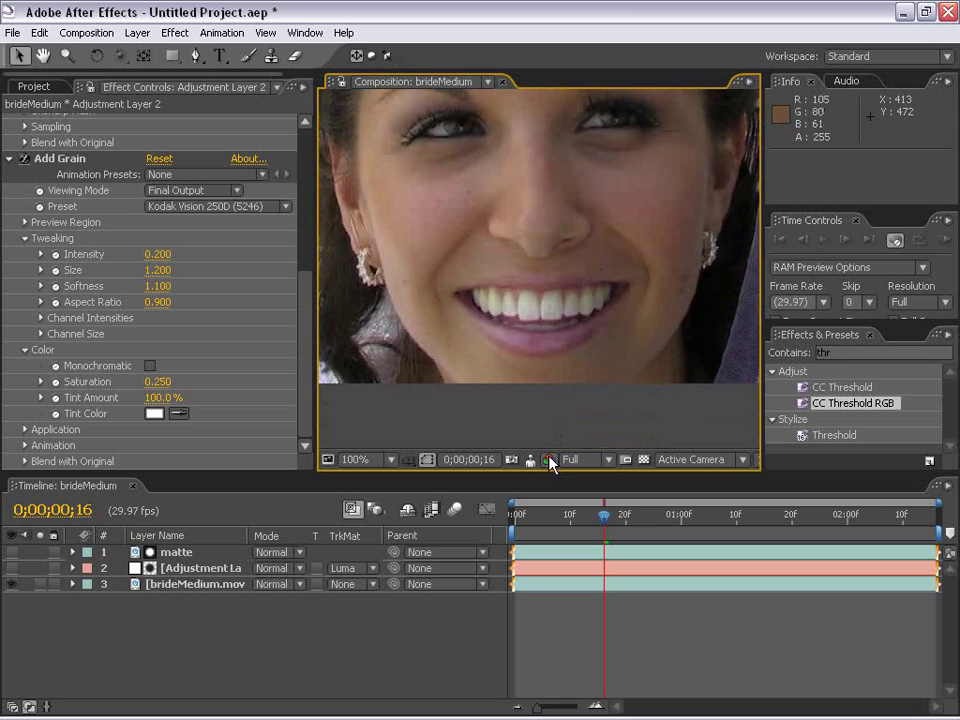
pyautogui.scroll(2, 542, 294)
pyautogui.moveTo(542, 294); pyautogui.dragTo(531, 304)
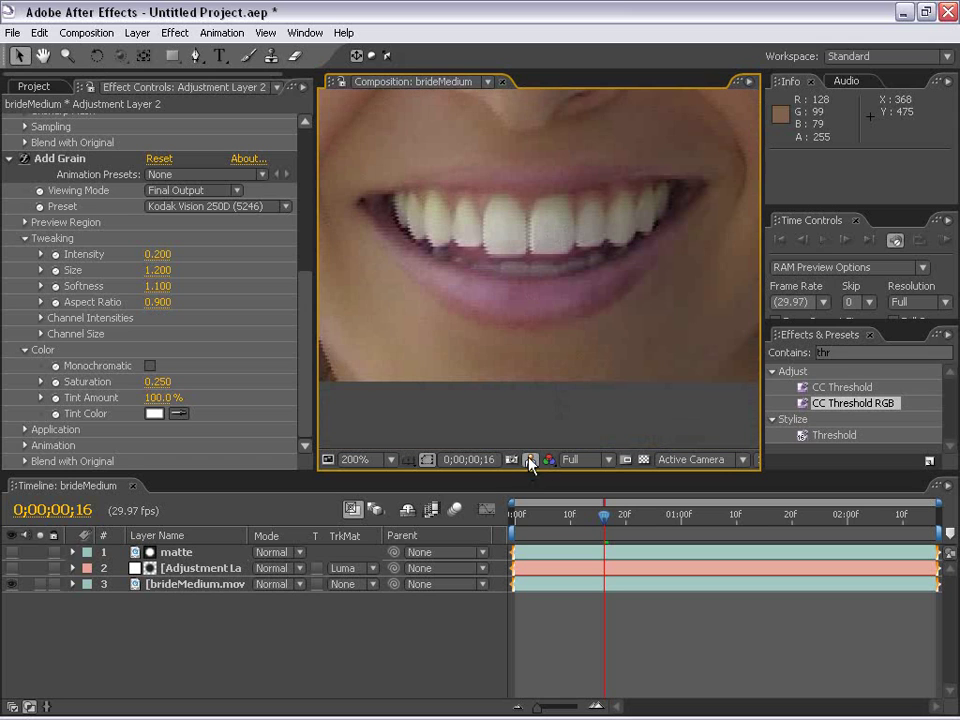
pyautogui.scroll(5, 591, 270)
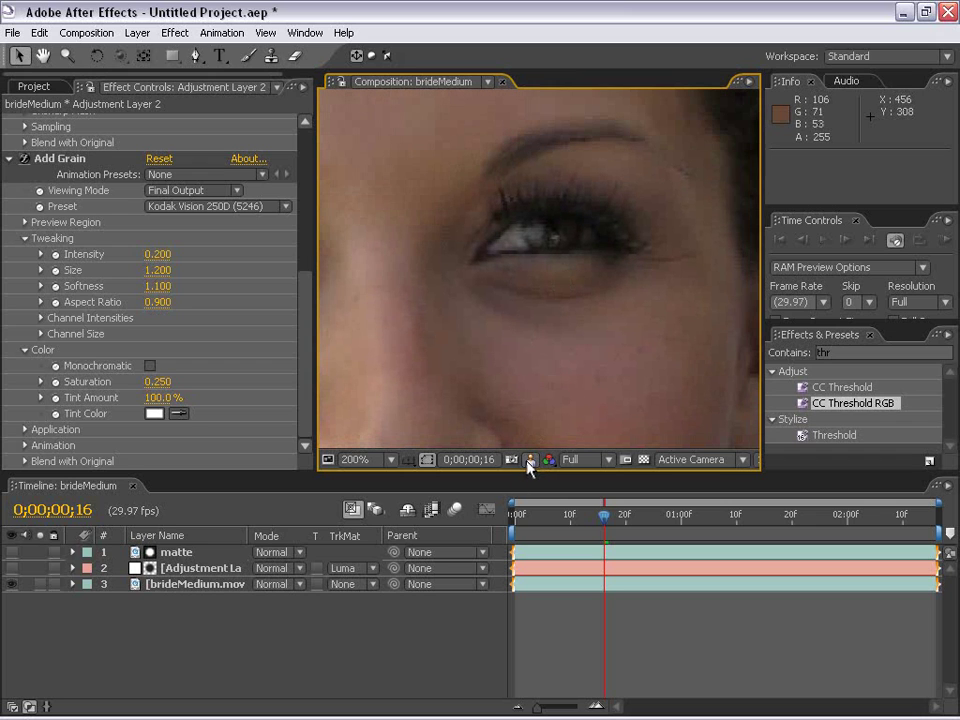
pyautogui.scroll(2, 686, 375)
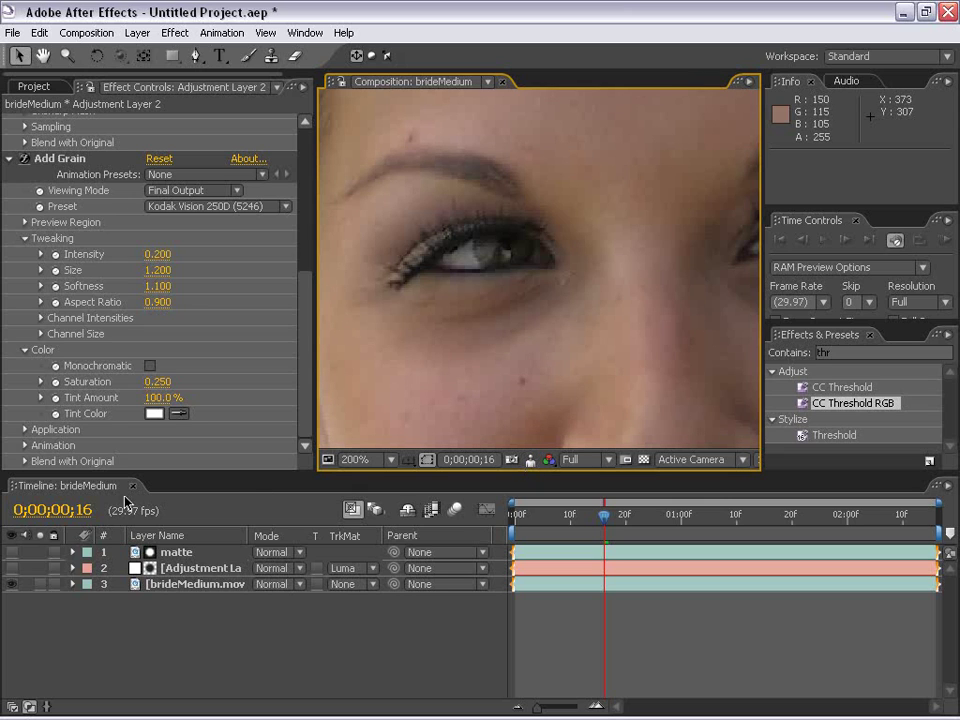
# Step: Show the adjustment layer again and review the smoothed face at 50% and 100%
pyautogui.click(11, 568)
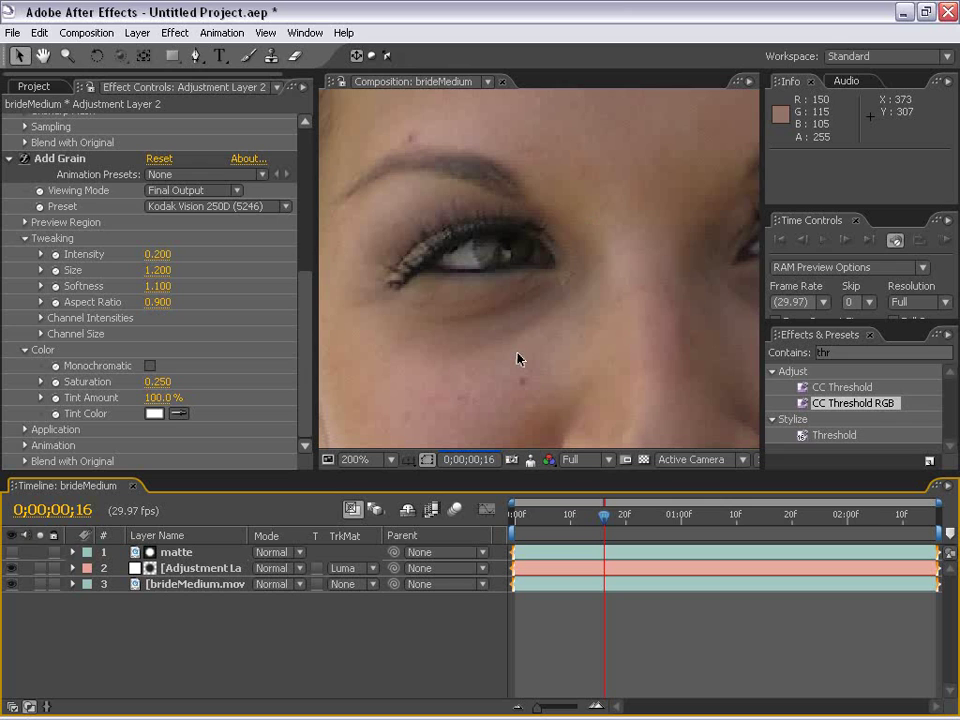
pyautogui.press(',')
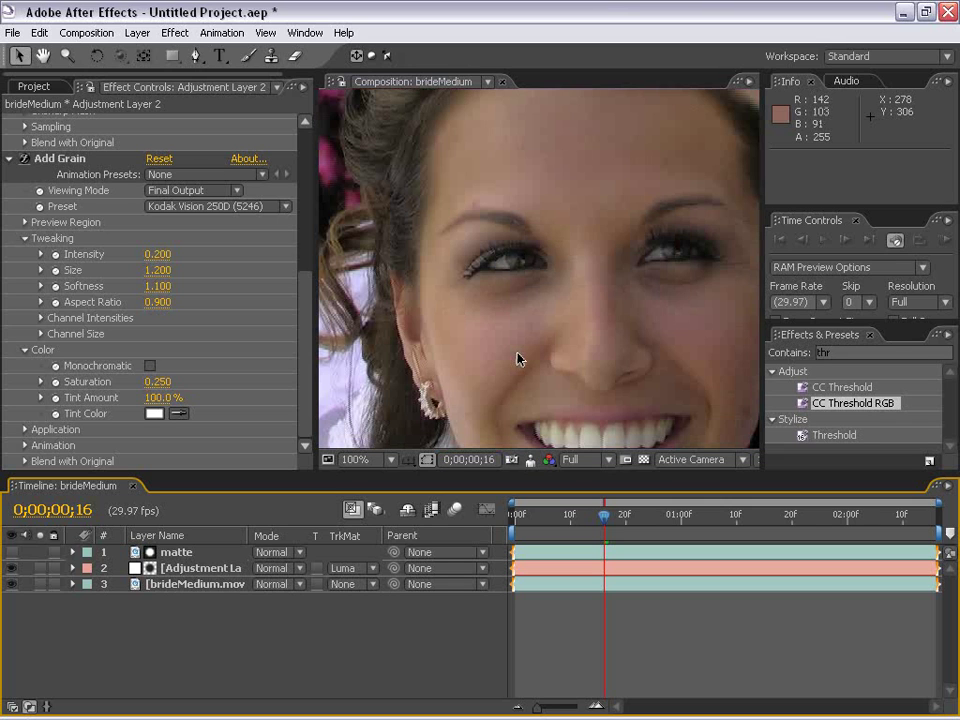
pyautogui.press(',')
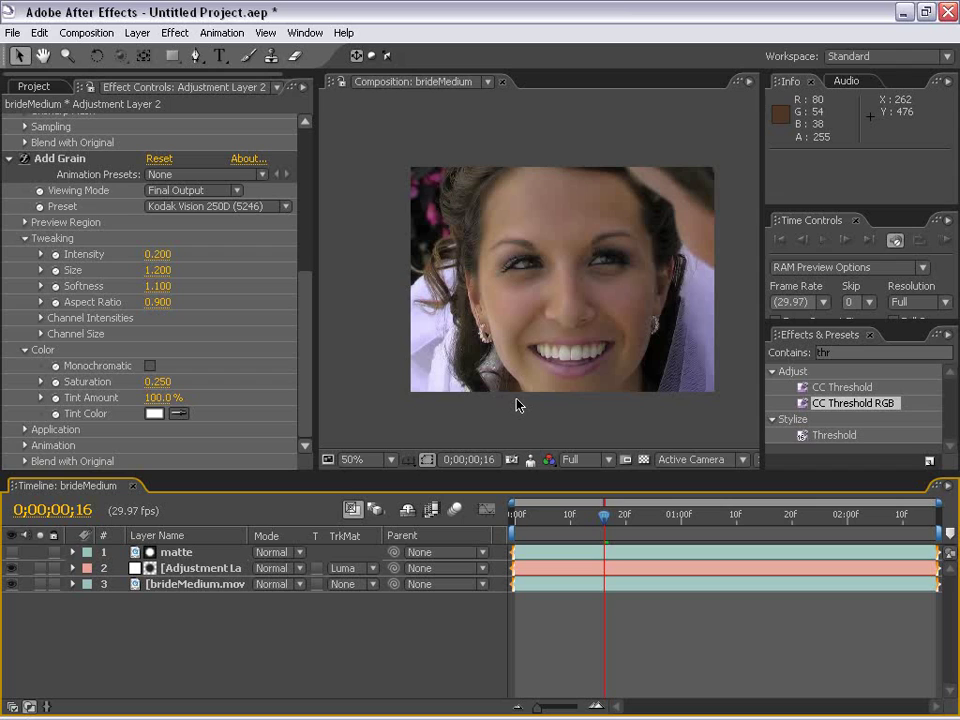
pyautogui.press('h')
pyautogui.moveTo(517, 404); pyautogui.dragTo(489, 423)
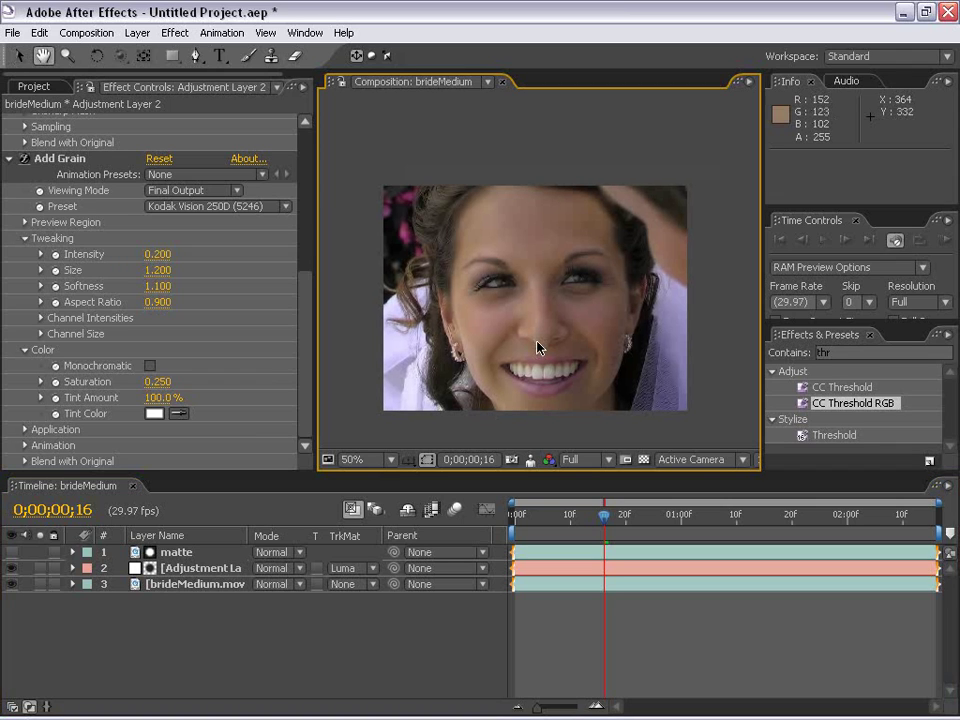
pyautogui.press('.')
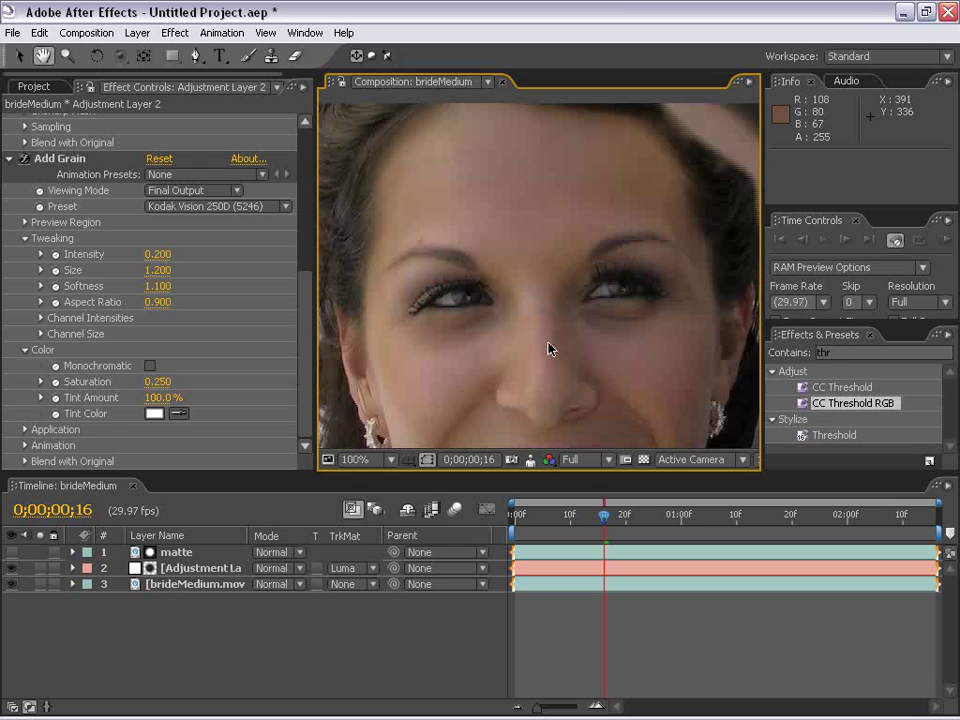
pyautogui.moveTo(551, 386); pyautogui.dragTo(545, 303)
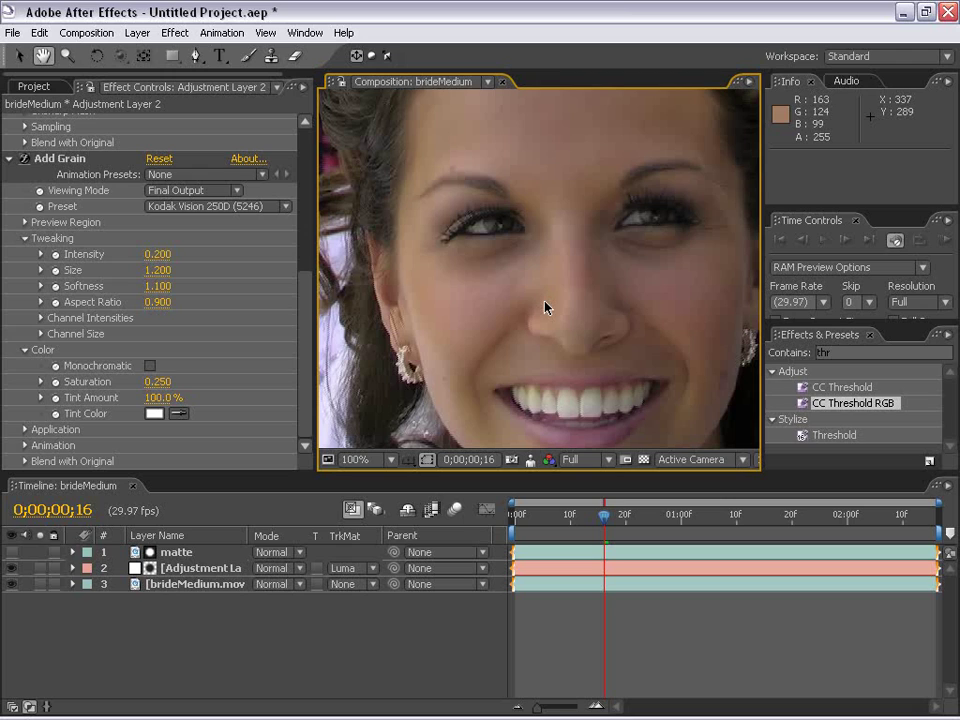